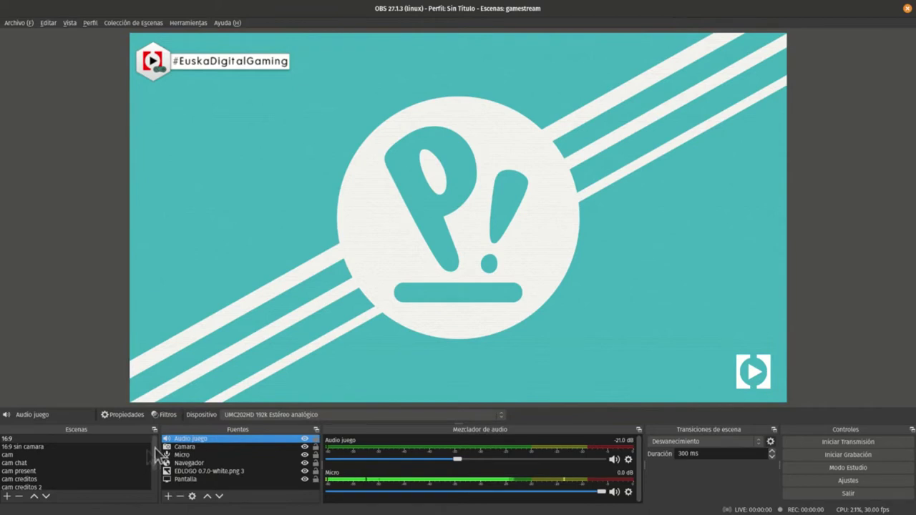
Try to reactivate the Camara source in the cam scene by reselecting its Video Capture 5 device.
click(103, 446)
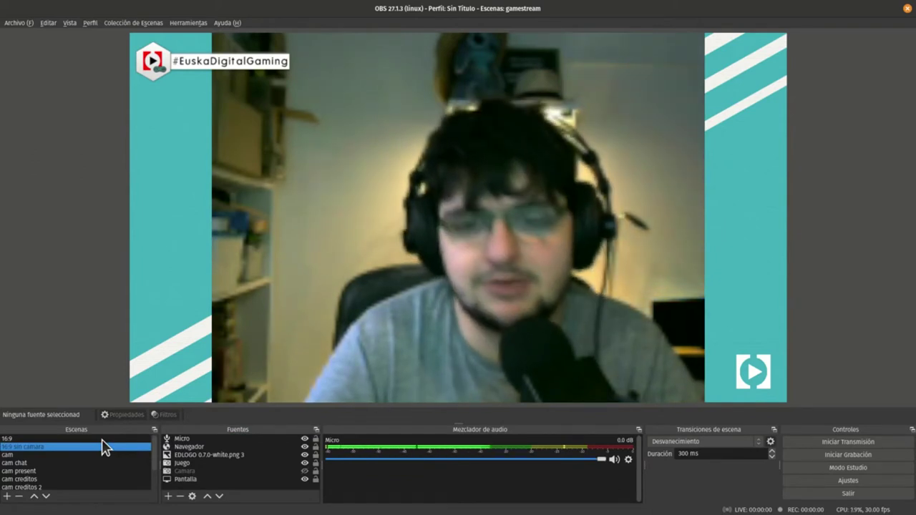
click(108, 455)
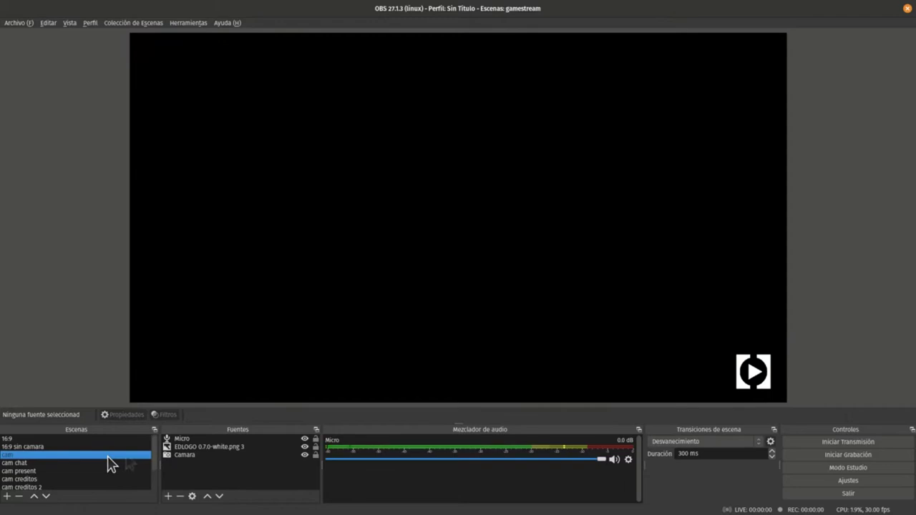
double_click(184, 455)
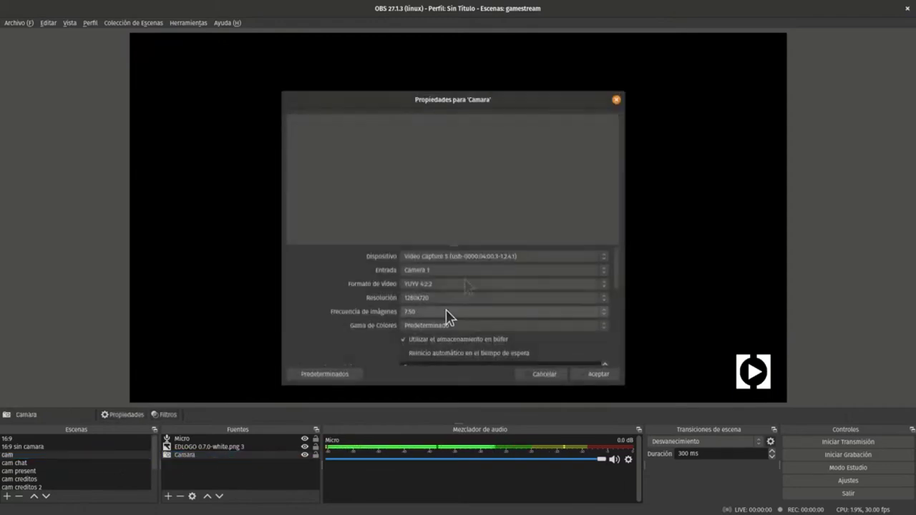
click(482, 258)
click(484, 268)
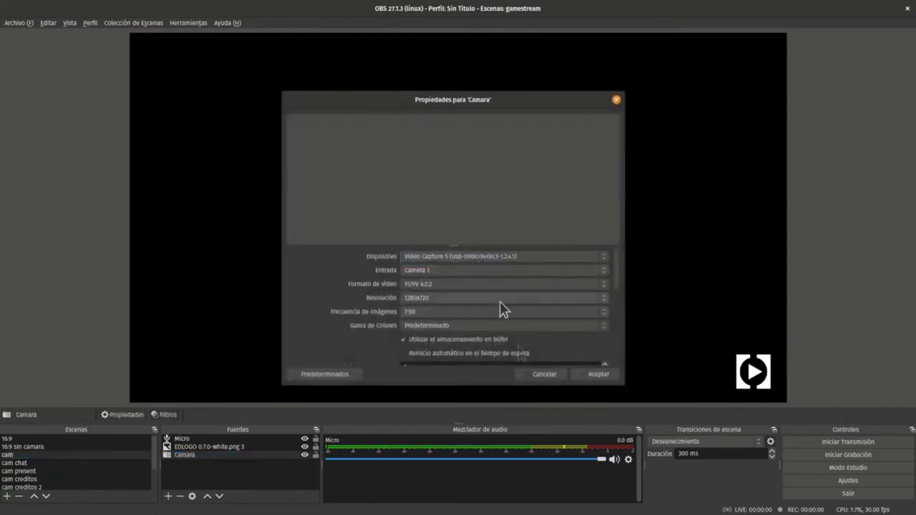
click(591, 375)
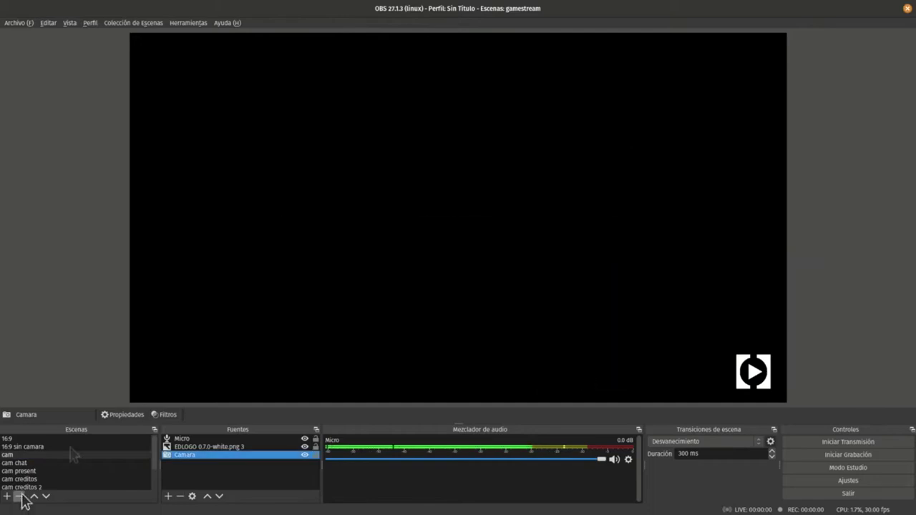
In the 16:9 sin camara scene, toggle the Camara source's visibility and inspect the Juego source's properties, discarding any changes.
click(71, 447)
click(229, 471)
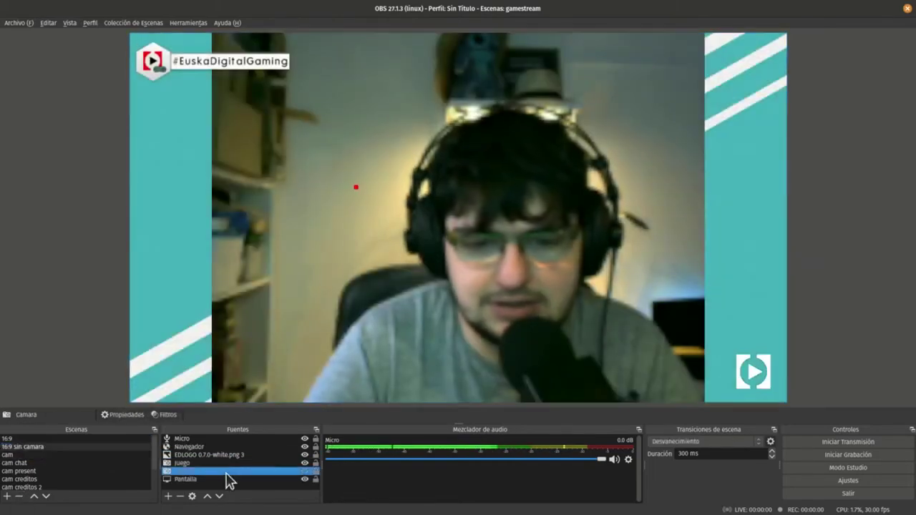
click(304, 471)
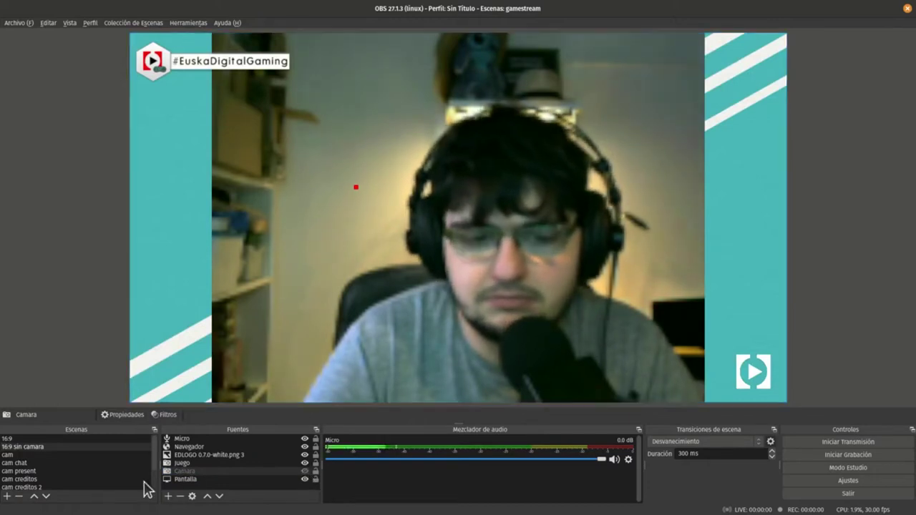
click(199, 478)
double_click(199, 464)
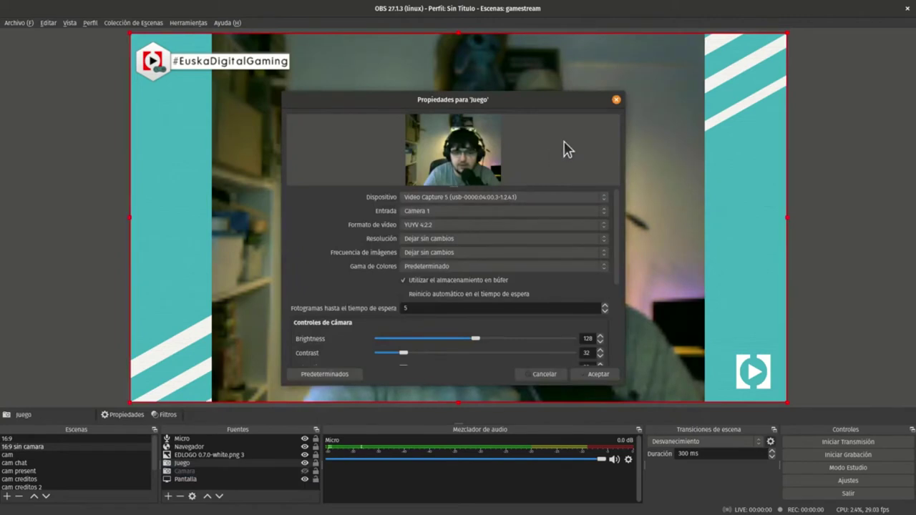
click(616, 100)
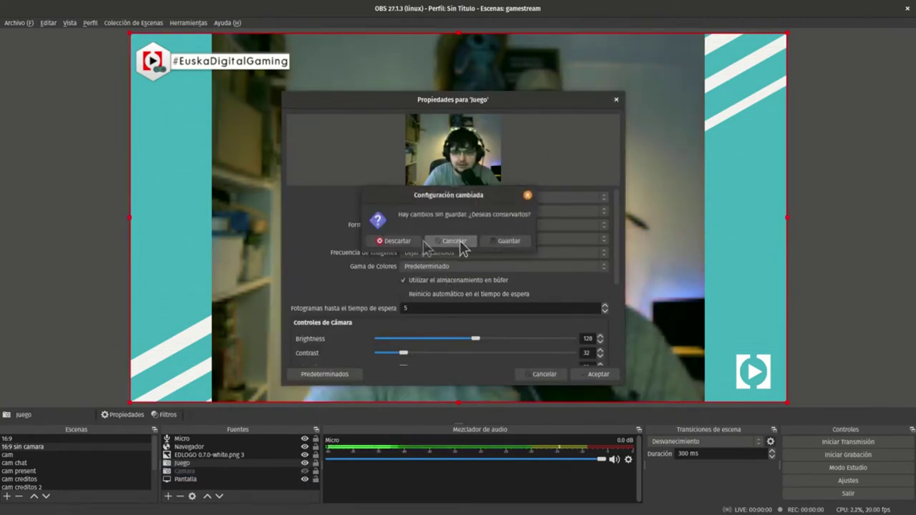
click(412, 241)
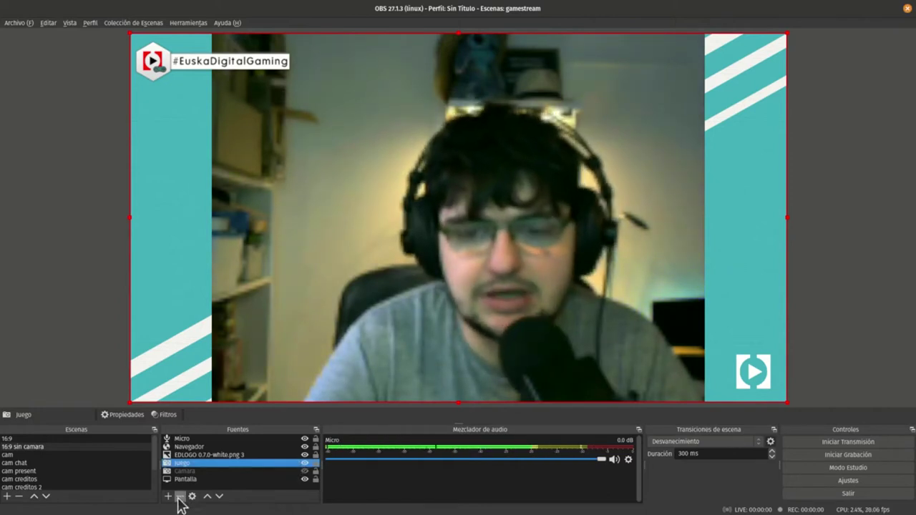
Delete the Juego source from the 16:9 sin camara scene.
click(52, 447)
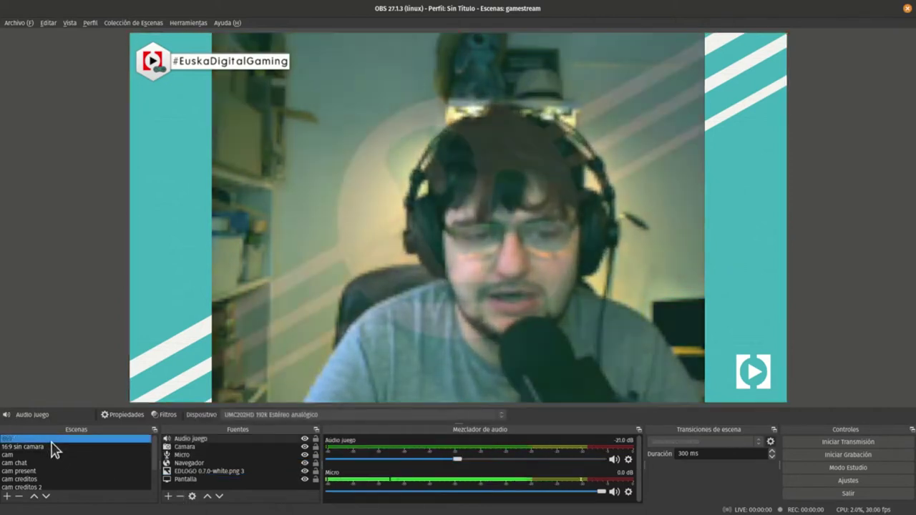
click(51, 454)
click(198, 463)
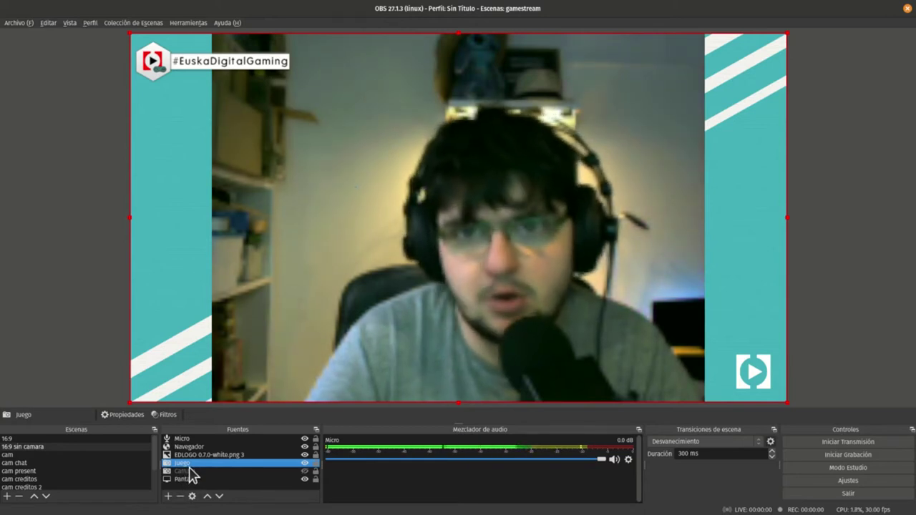
click(180, 496)
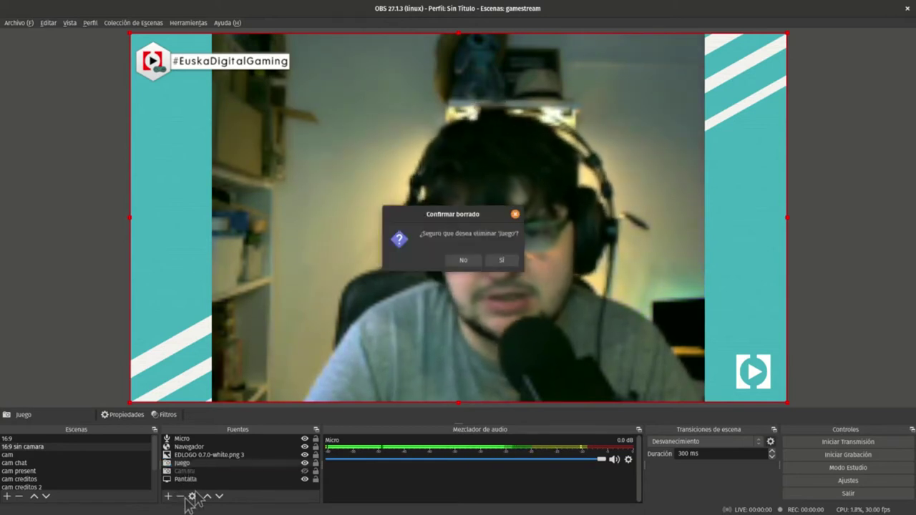
click(501, 260)
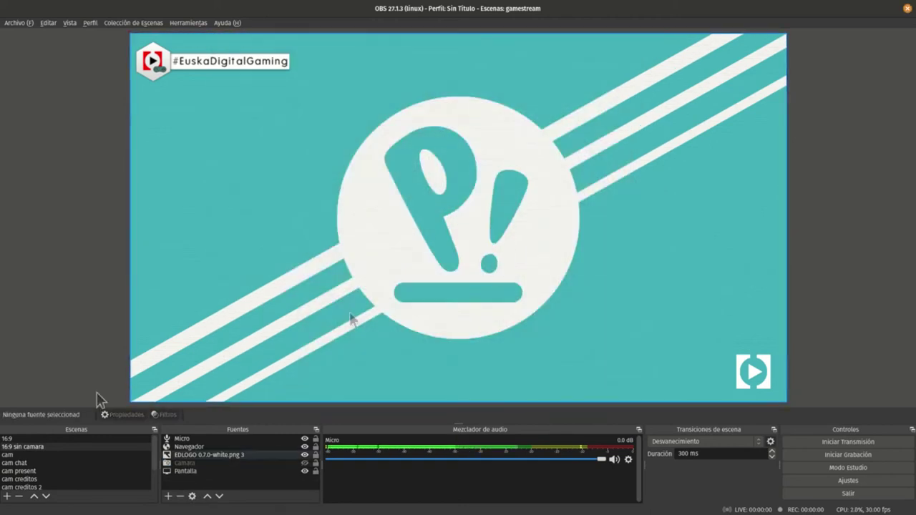
Inspect the Camara source's properties in the 16:9 scene, including the camera controls, without saving changes.
click(114, 440)
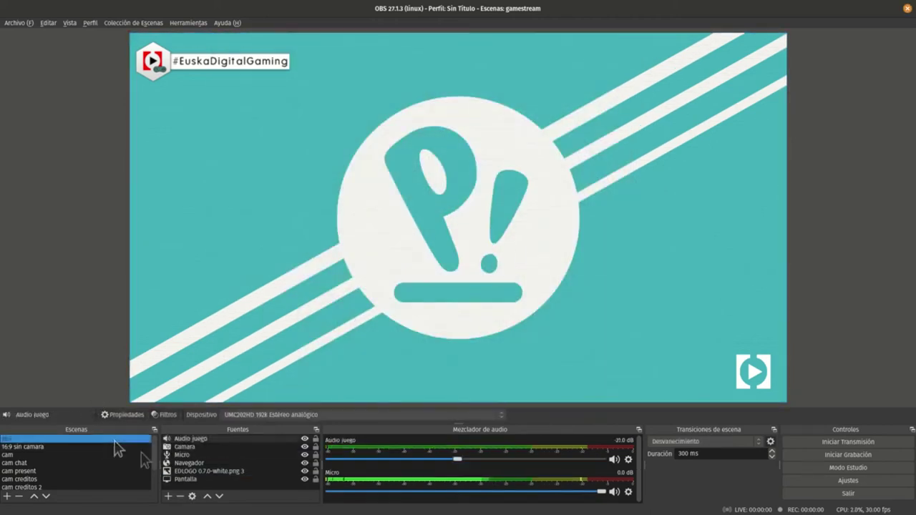
click(206, 449)
double_click(204, 448)
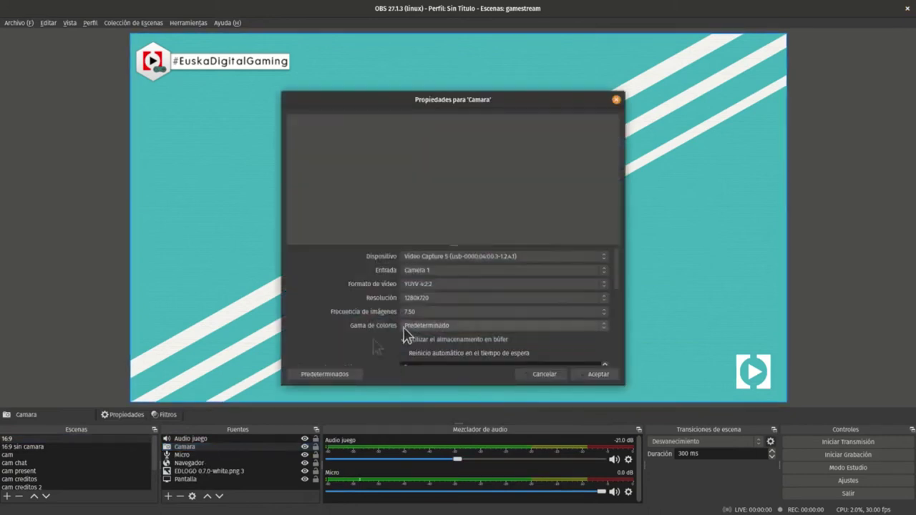
scroll(369, 345, down, 10)
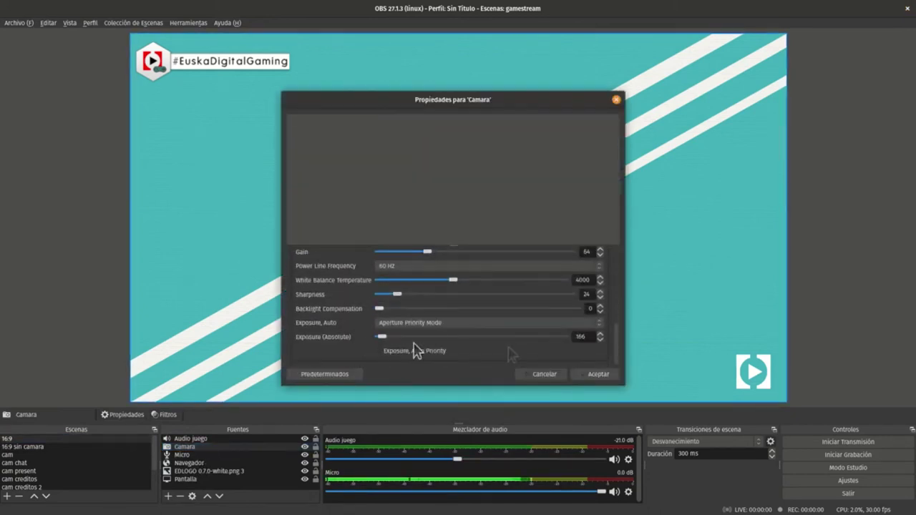
click(536, 375)
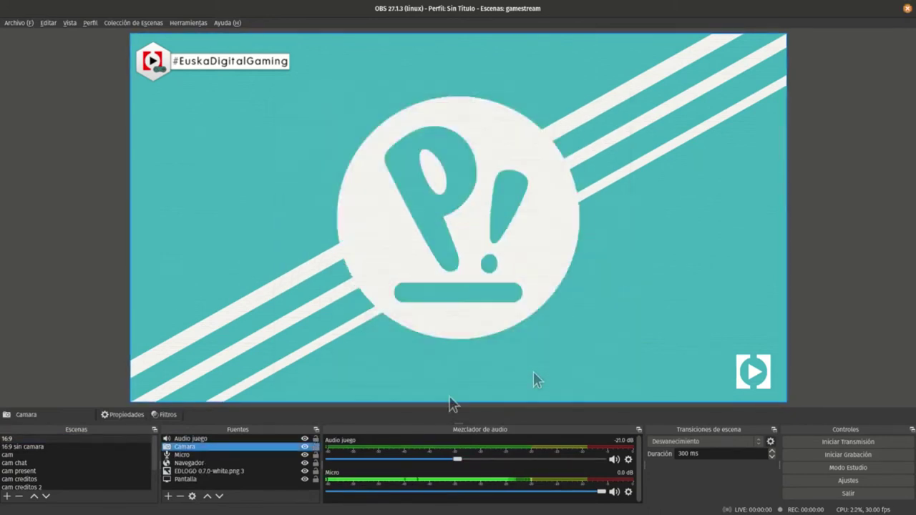
Switch the Camara source's device in the 16:9 scene to usb-0000:04:00.3-3 and back to Video Capture 5 (usb-0000:04:00.3-1.2.4.1).
click(304, 447)
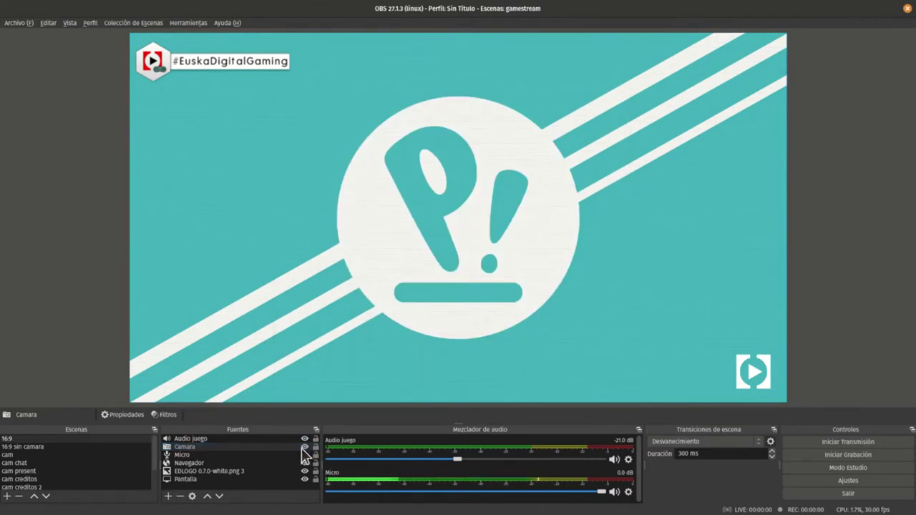
double_click(184, 447)
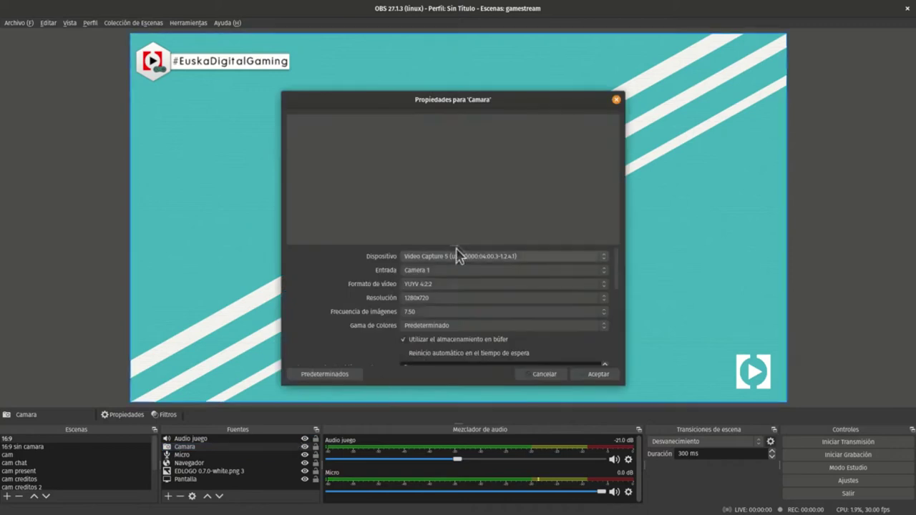
click(456, 255)
click(465, 269)
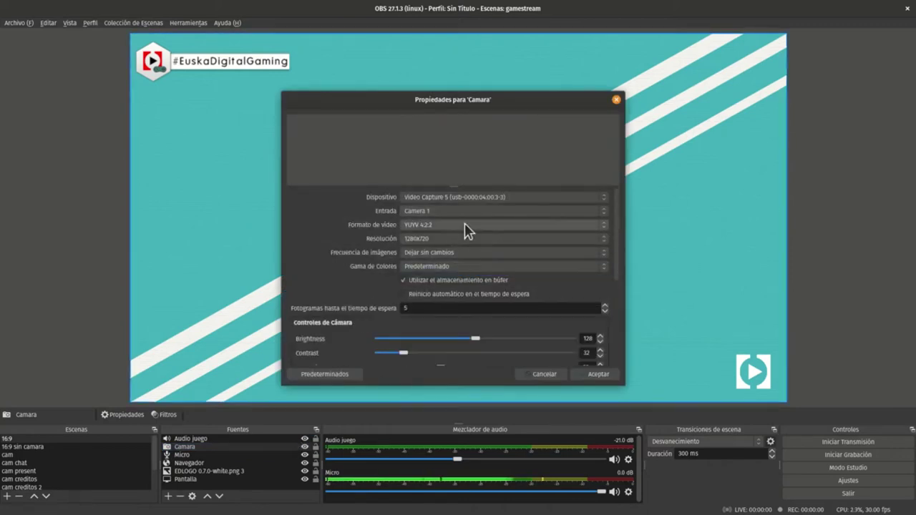
click(482, 200)
click(486, 195)
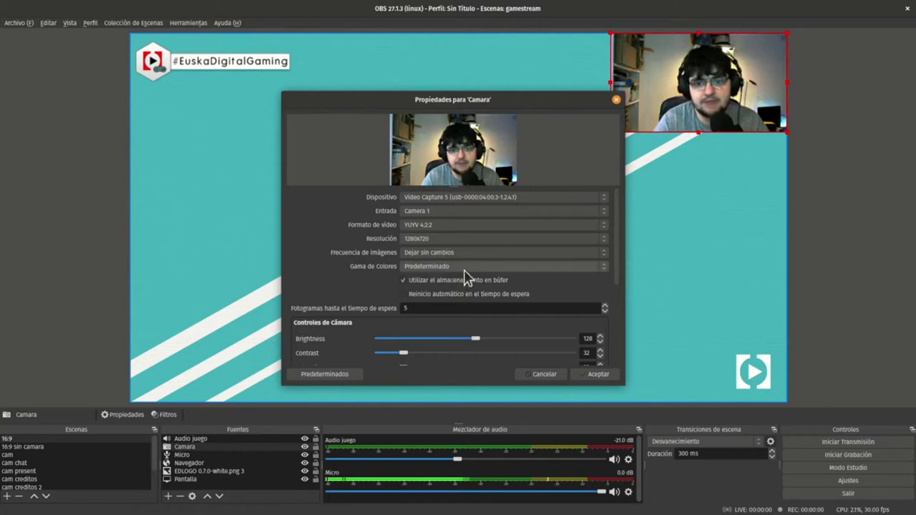
Set the Camara source's frame rate to 7.50, check its camera controls and accept the properties.
click(456, 253)
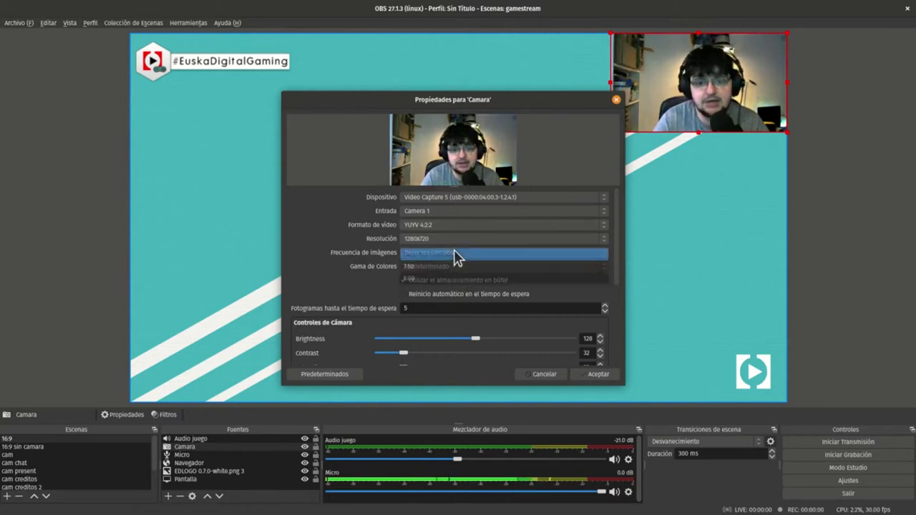
click(452, 265)
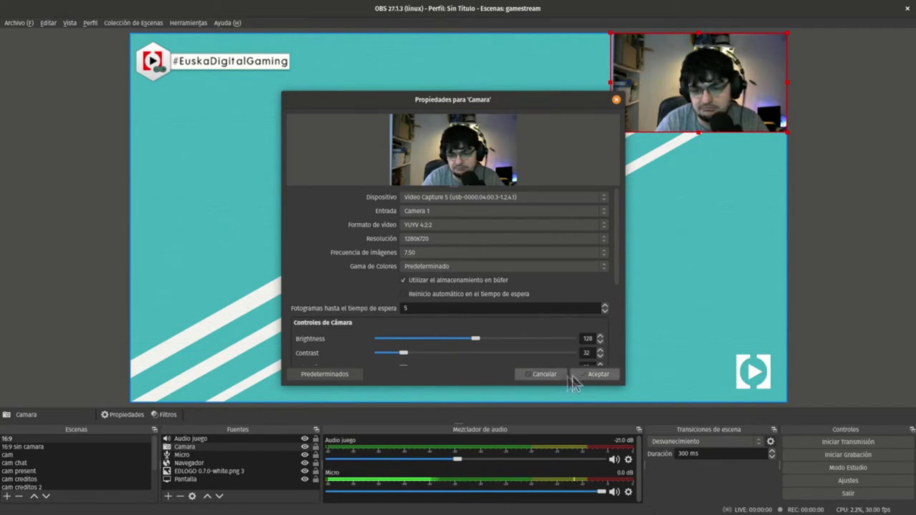
scroll(447, 252, down, 4)
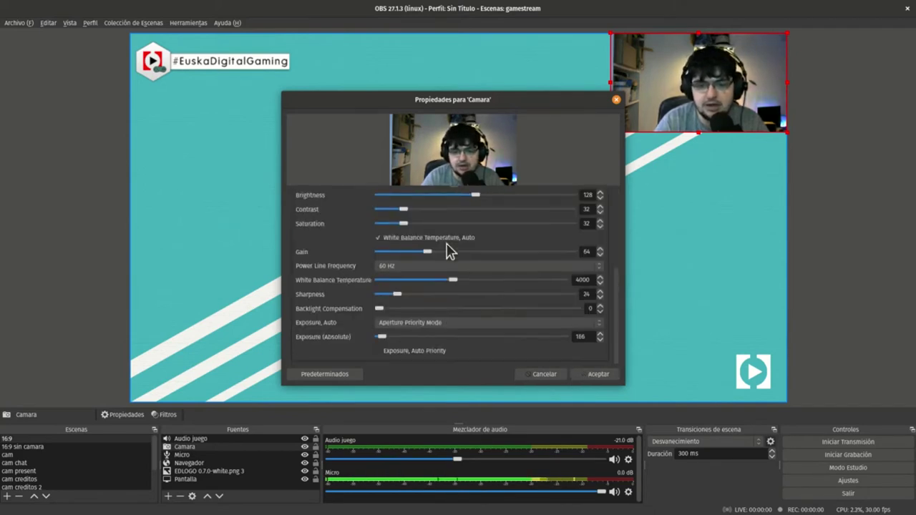
click(599, 374)
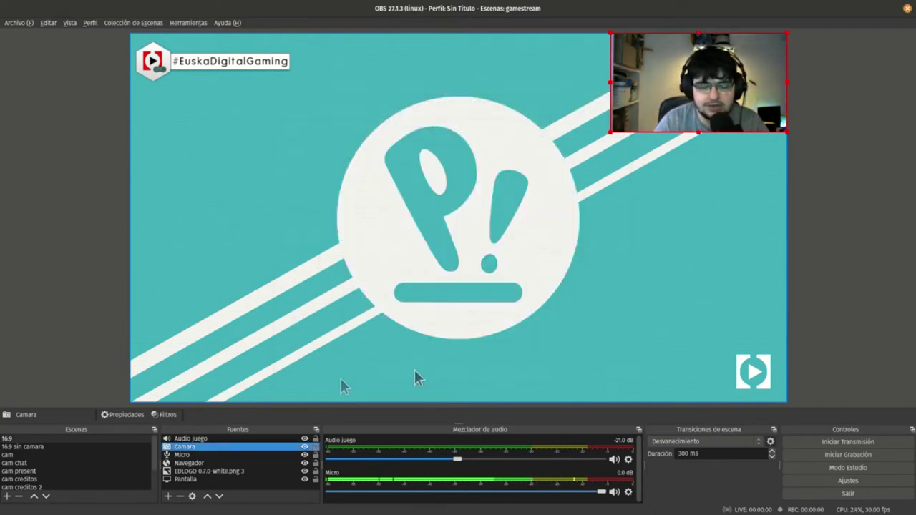
Copy the Audio juego source from the 16:9 scene into the 16:9 sin camara scene and compare both scenes.
click(140, 448)
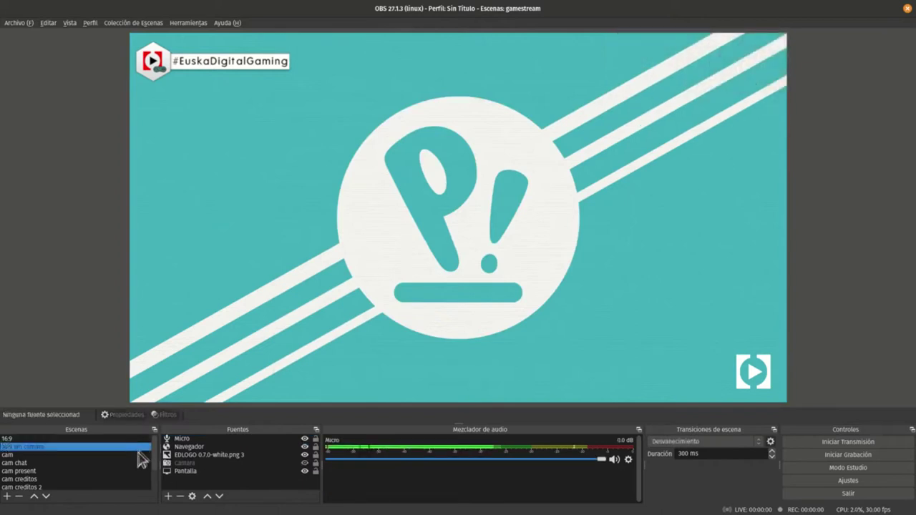
key(Up)
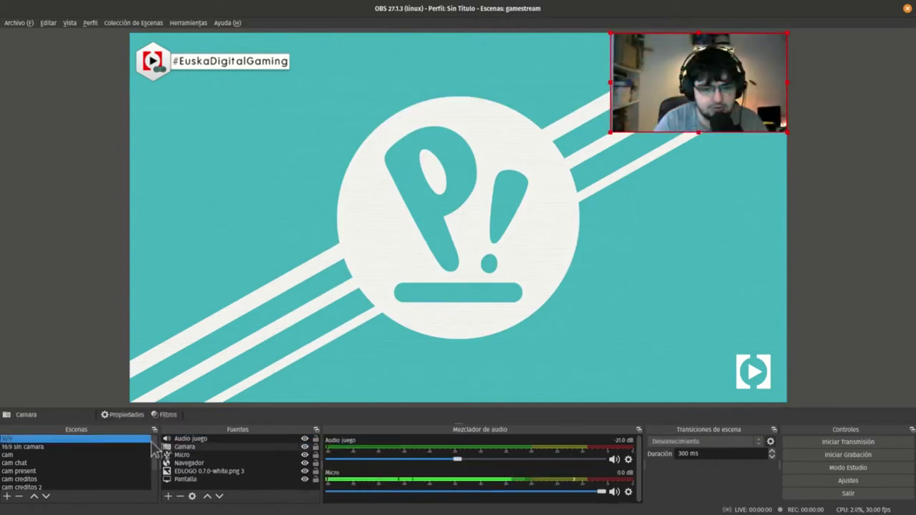
click(190, 438)
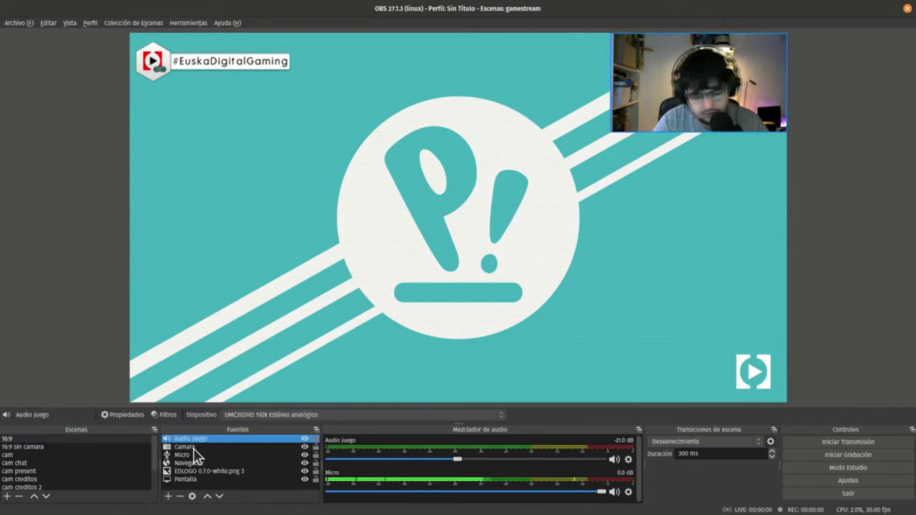
click(129, 446)
click(209, 495)
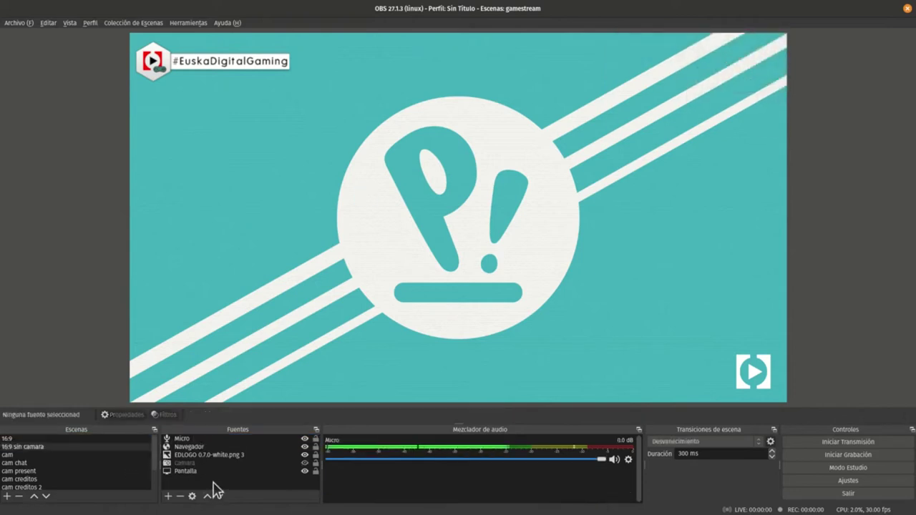
click(123, 439)
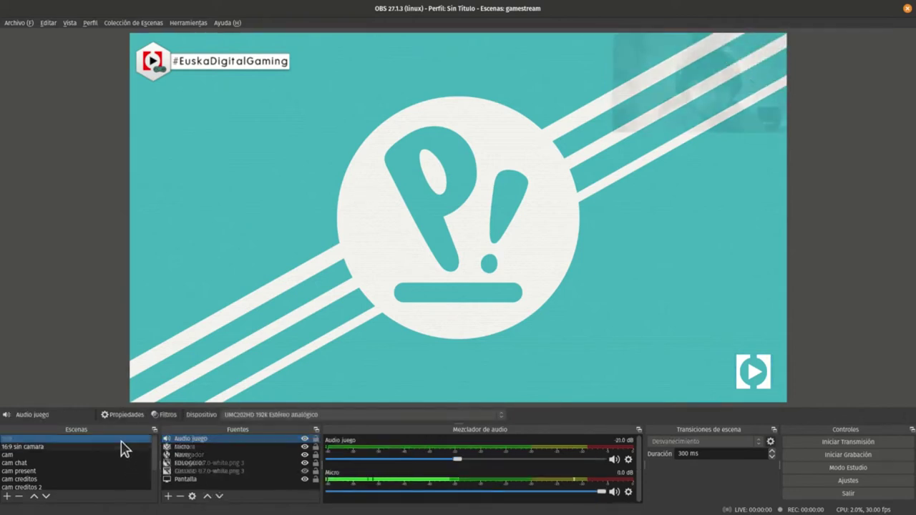
click(123, 447)
click(121, 438)
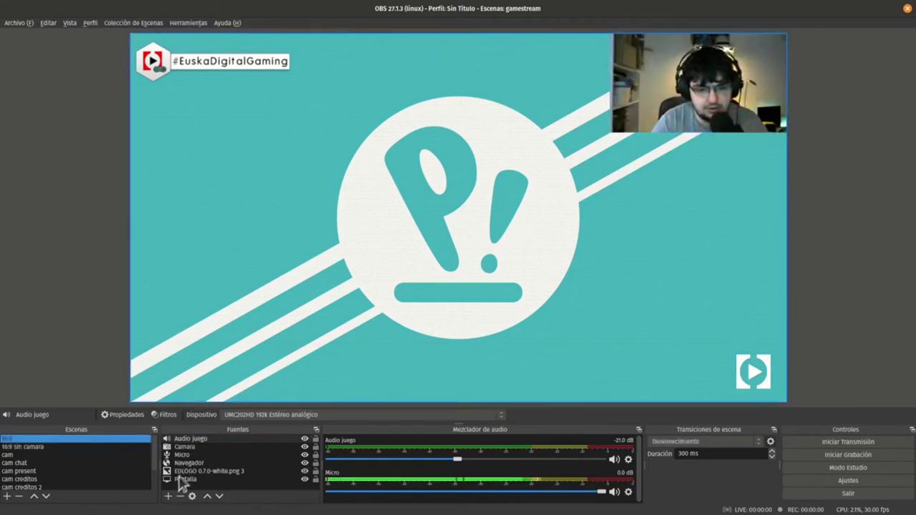
Move the hidden Camara source below Pantalla in the 16:9 sin camara scene's source order.
click(63, 446)
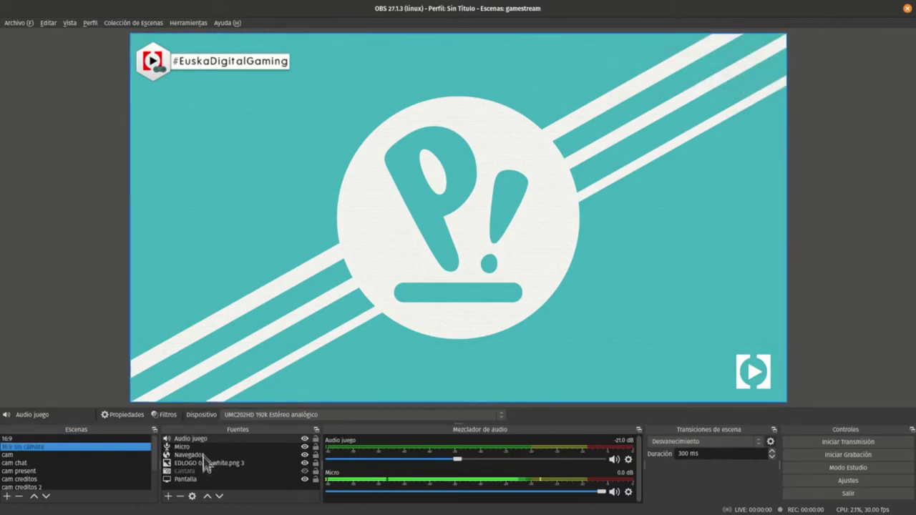
click(188, 471)
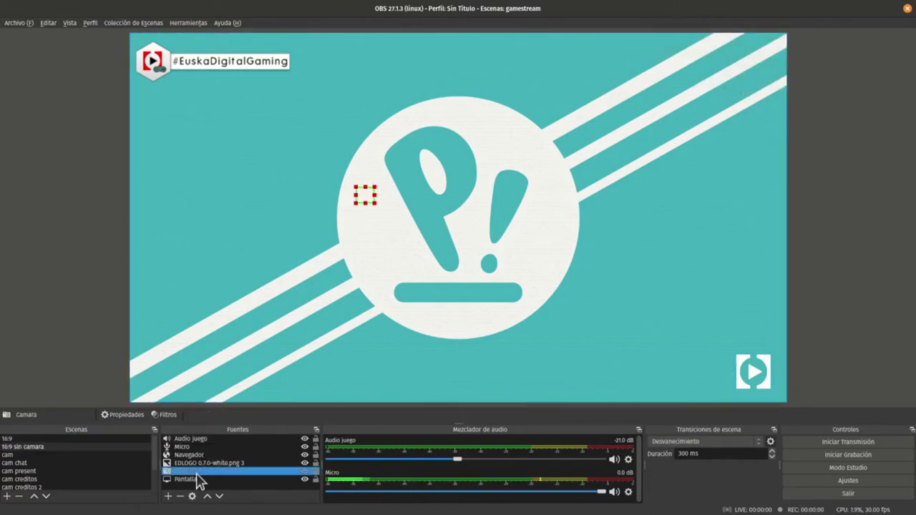
click(220, 497)
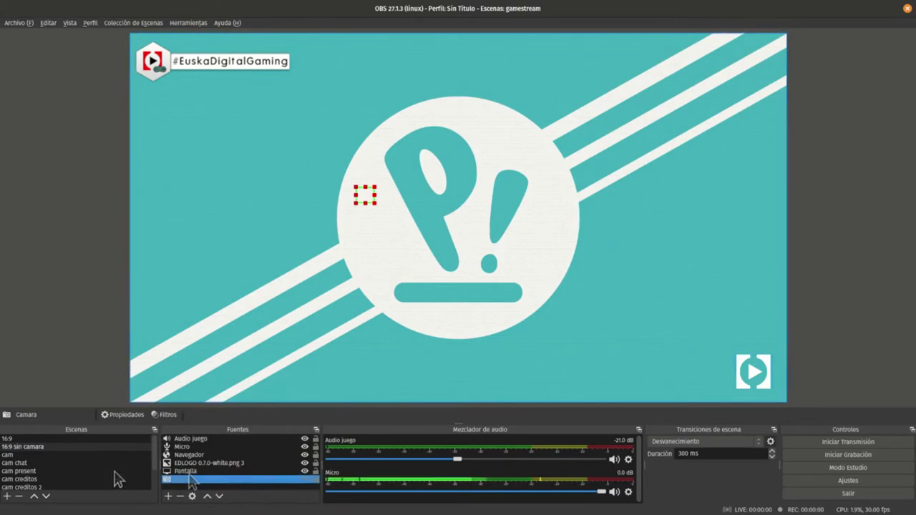
Preview the cam scene, then move the hidden Camara source to just below Audio juego in the 16:9 sin camara scene.
click(84, 455)
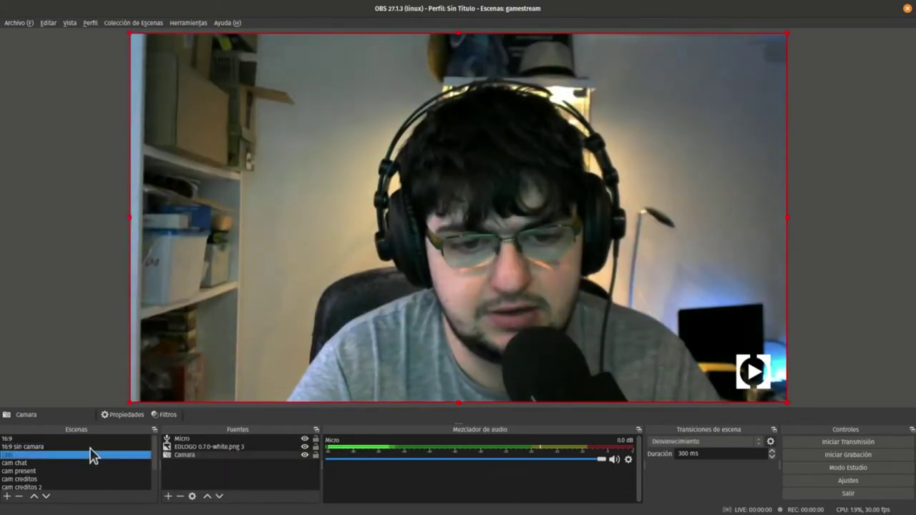
click(98, 447)
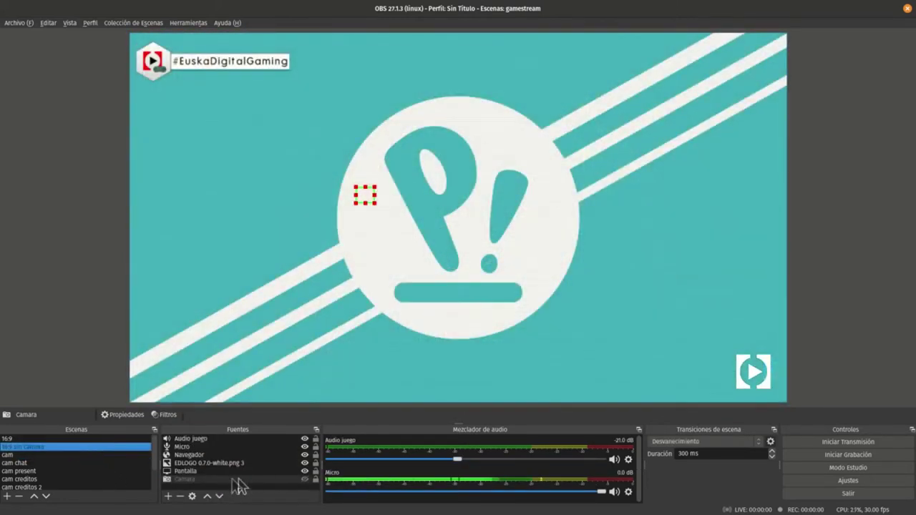
click(206, 497)
click(206, 497)
click(206, 497)
click(206, 497)
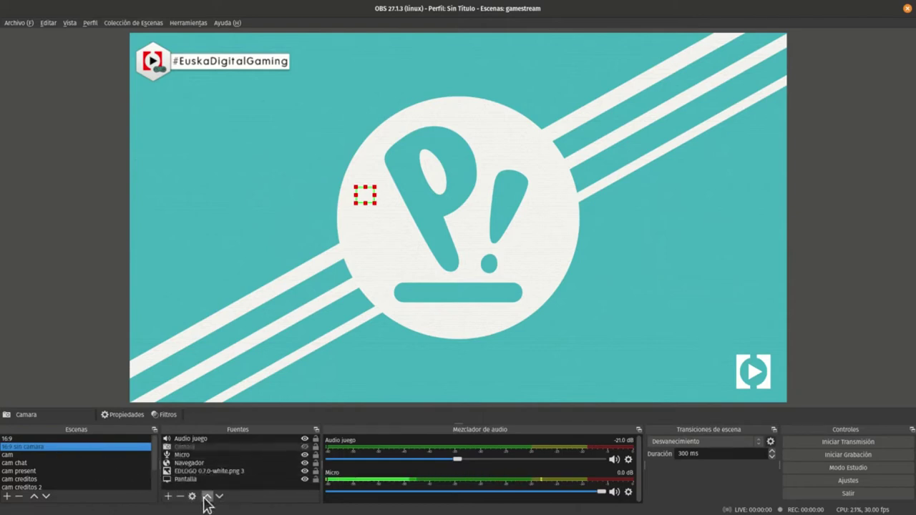
Check the transition between the cam and 16:9 sin camara scenes by alternating between them.
click(89, 455)
click(84, 447)
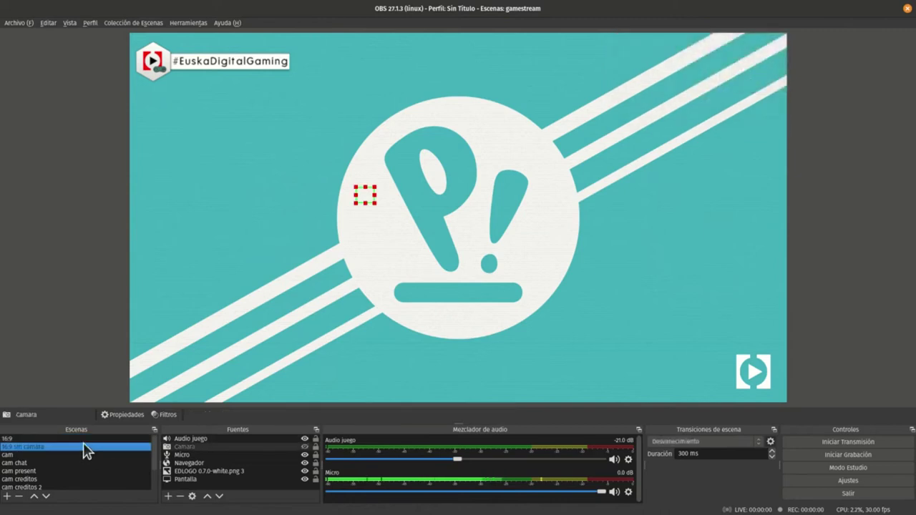
click(85, 454)
click(85, 449)
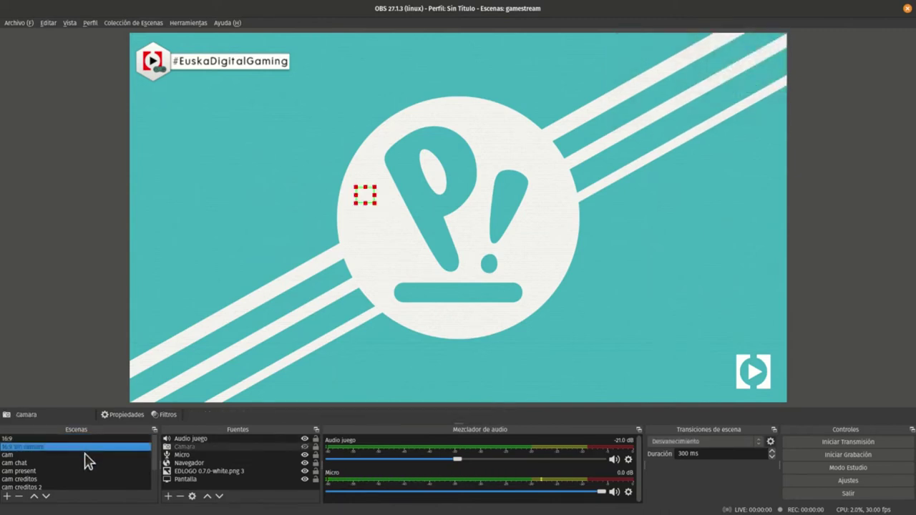
click(206, 453)
Move the Micro source to the end of the 16:9 scene's source order, below Pantalla.
click(136, 439)
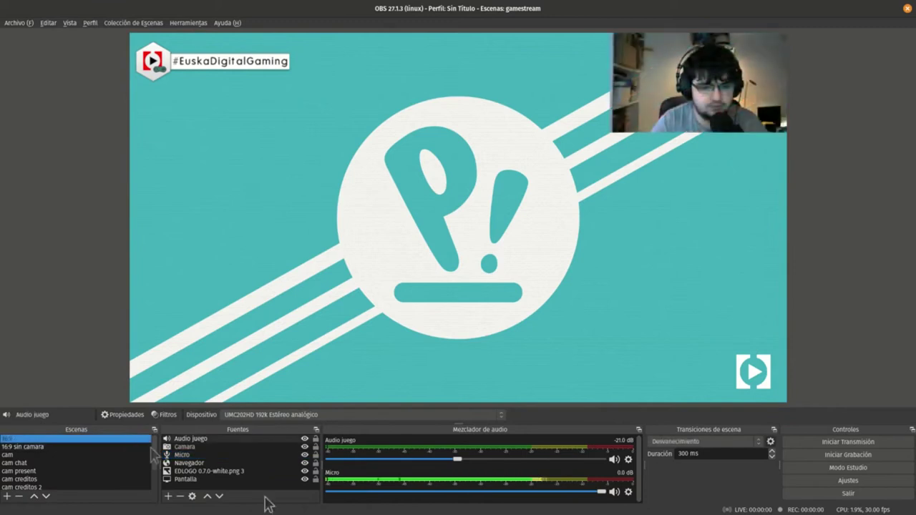
click(209, 455)
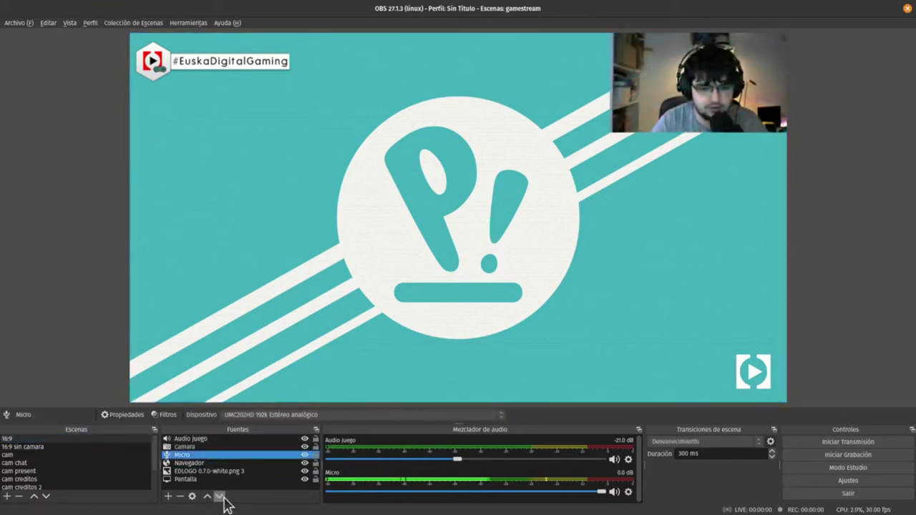
click(220, 496)
click(220, 496)
click(221, 496)
Move the Audio juego source to the end of the 16:9 scene's source order.
click(204, 439)
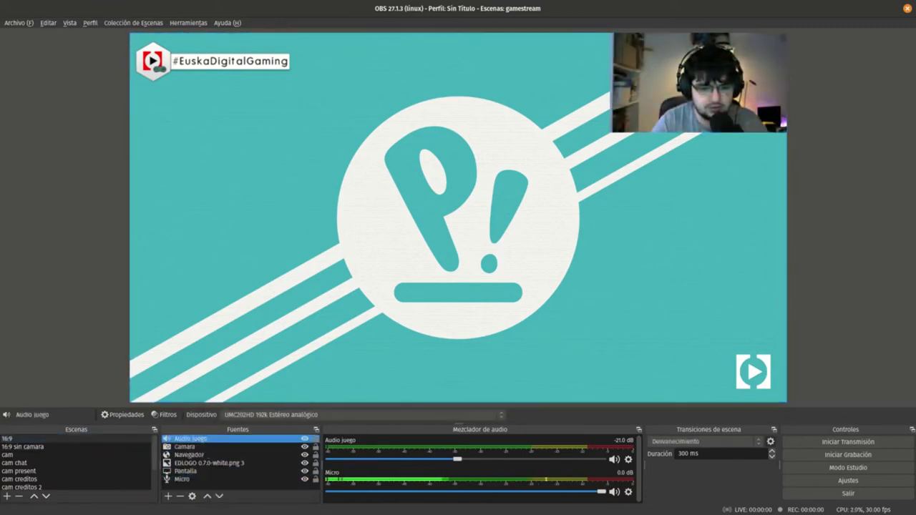
click(220, 496)
click(220, 496)
click(220, 496)
click(220, 496)
click(220, 496)
Move the Audio juego source below Pantalla in the 16:9 sin camara scene's source order.
click(43, 438)
click(45, 446)
click(194, 439)
click(220, 496)
click(220, 496)
click(220, 496)
click(219, 496)
click(220, 496)
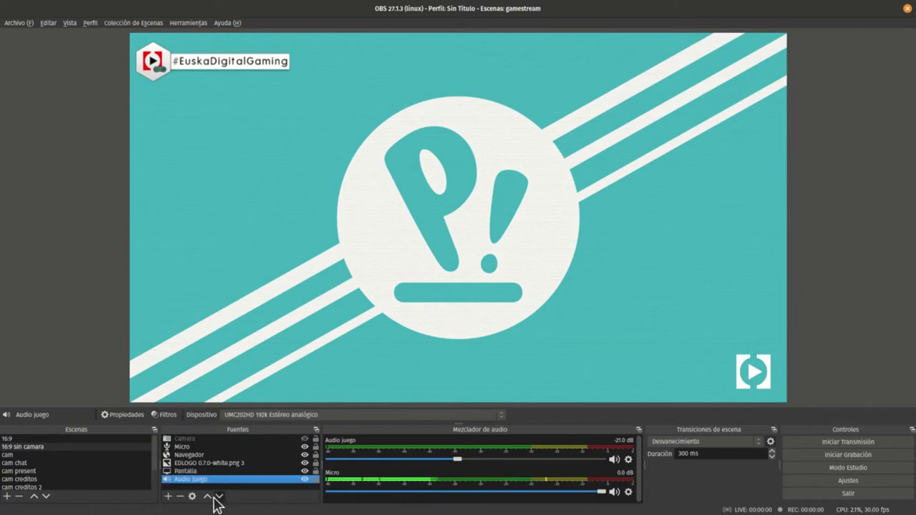
Move the Micro source below Audio juego in the 16:9 sin camara scene's source order.
click(209, 448)
click(220, 496)
click(220, 496)
click(220, 496)
click(220, 496)
Cycle through the 16:9, 16:9 sin camara, cam and cam chat scenes to check their camera placement and transitions.
click(98, 447)
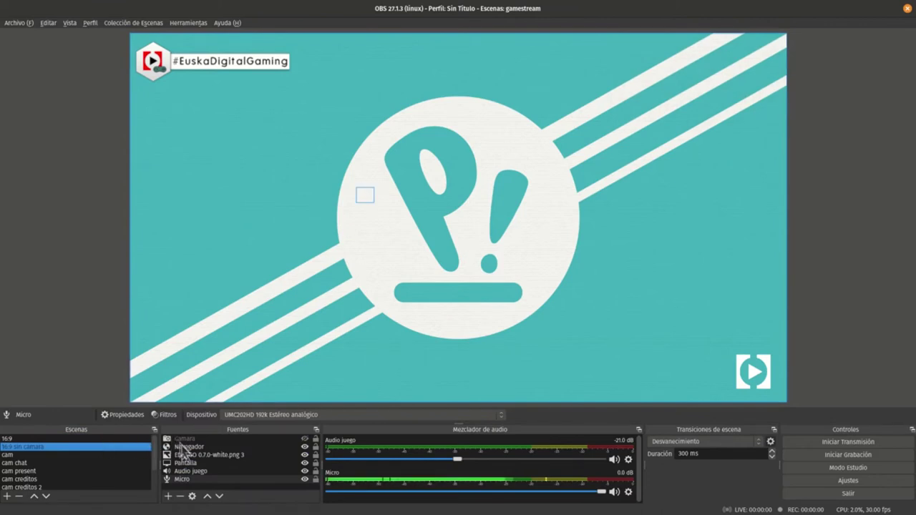
key(Up)
click(99, 454)
key(Up)
key(Up)
key(Down)
click(208, 496)
key(Up)
key(Down)
key(Down)
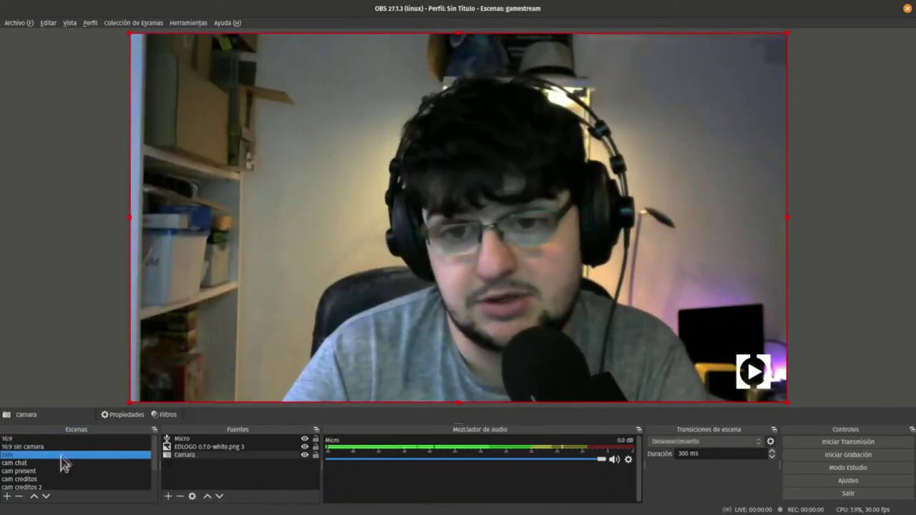
click(55, 464)
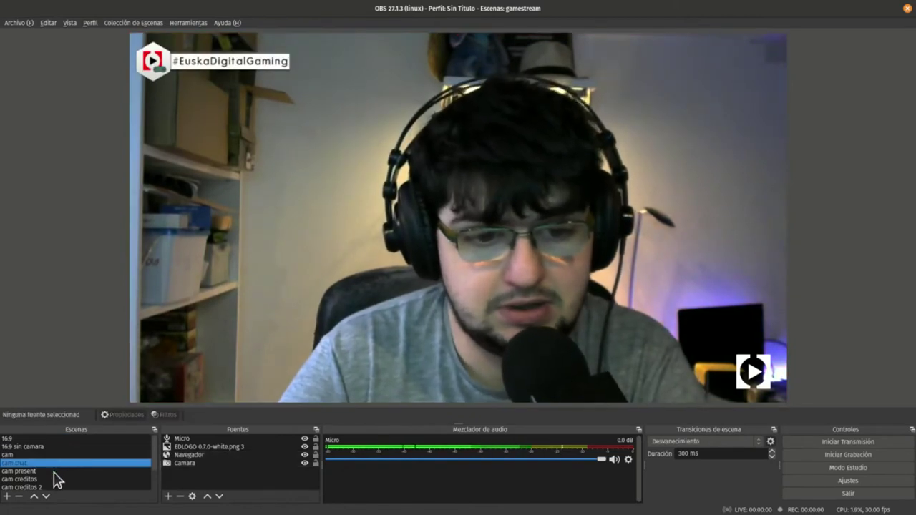
Inspect the font and color properties of Texto (GDI+) 2 in the cam present scene and discard any changes.
click(55, 471)
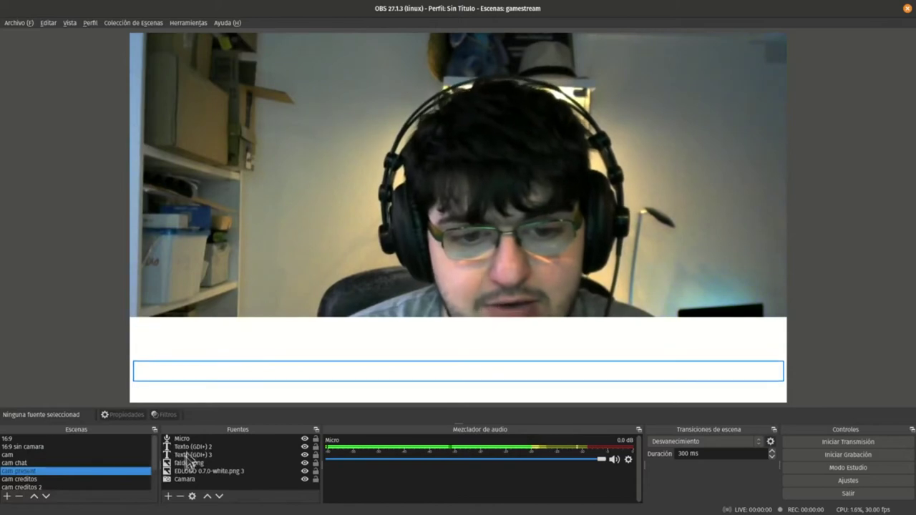
double_click(191, 447)
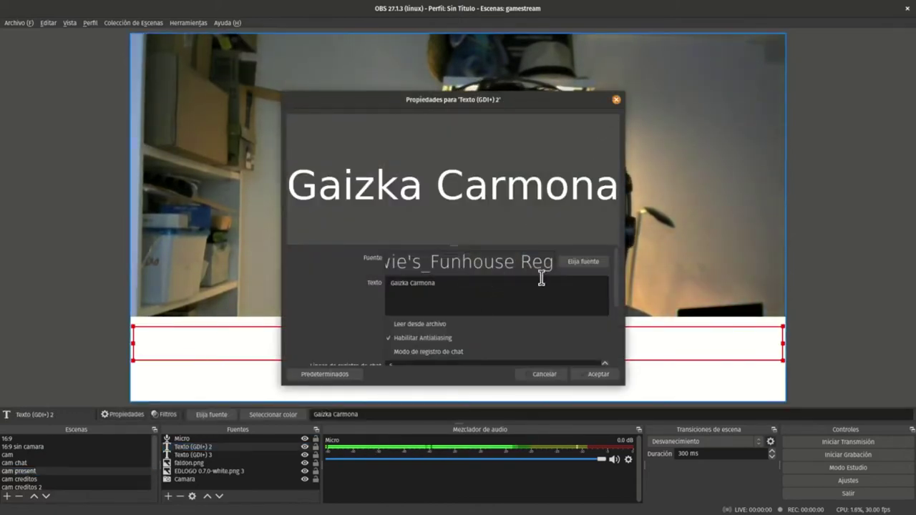
scroll(542, 280, down, 3)
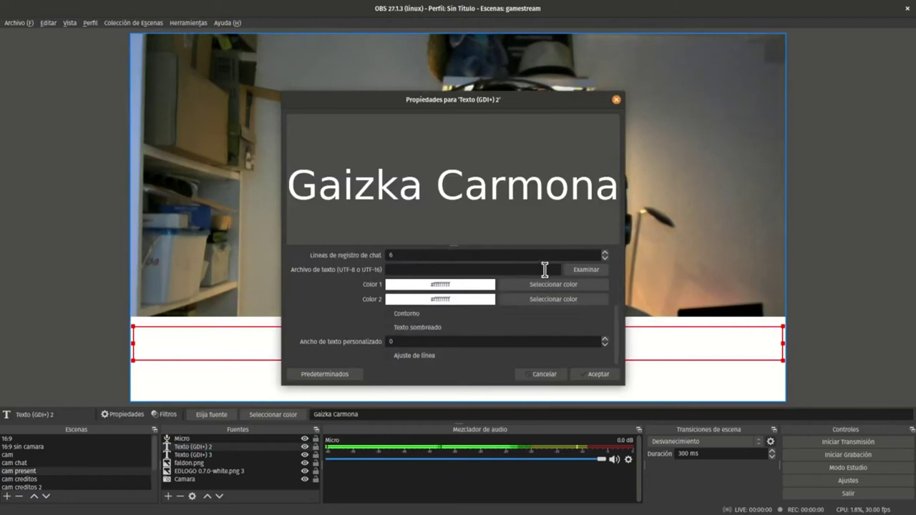
click(617, 100)
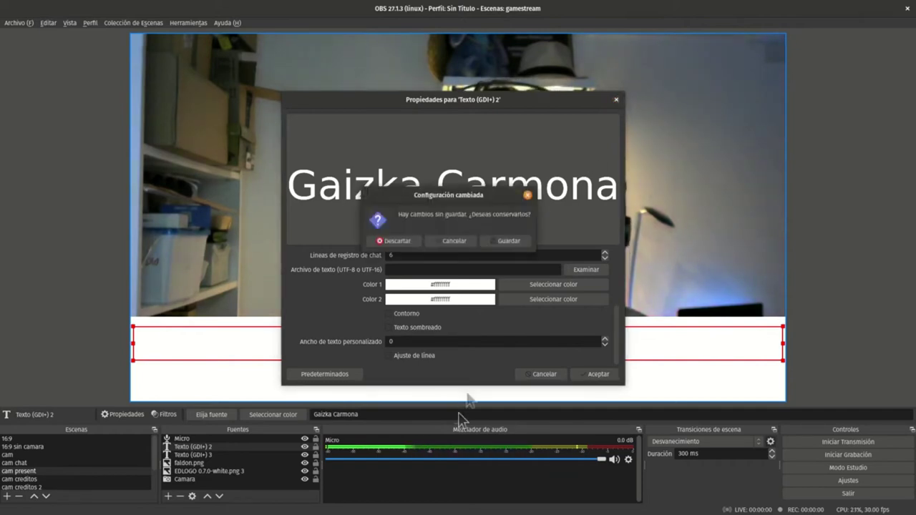
click(400, 241)
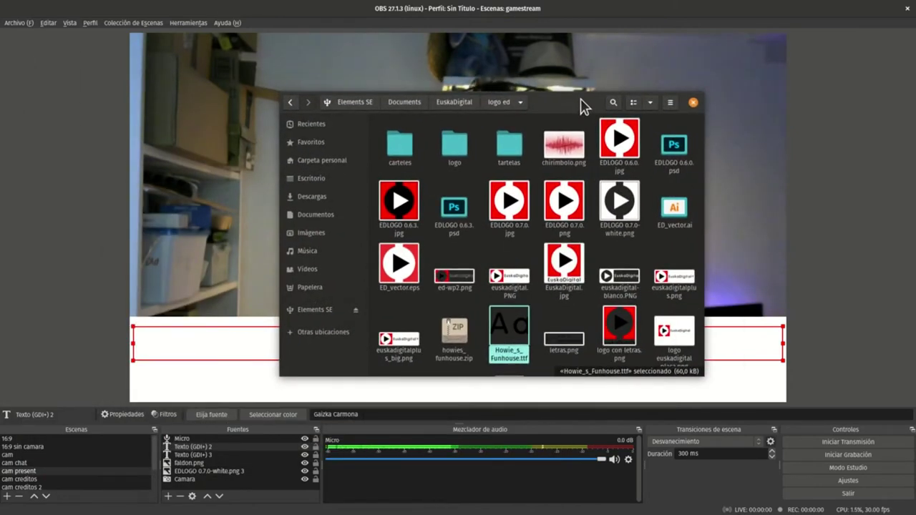
Install the Howie's_Funhouse font from Howie_s_Funhouse.ttf in the logo ed folder and close the file manager.
mouse_move(509, 333)
mouse_down()
mouse_move(514, 393)
mouse_move(514, 326)
mouse_up()
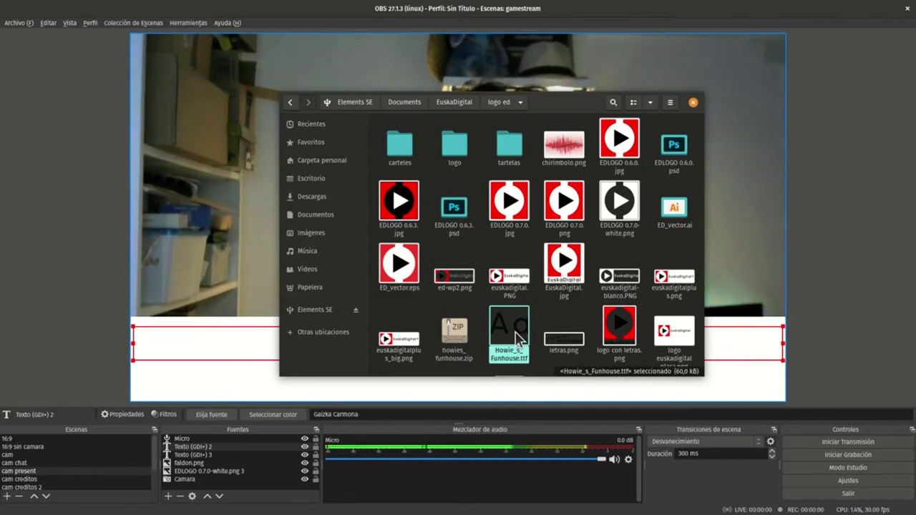
double_click(517, 338)
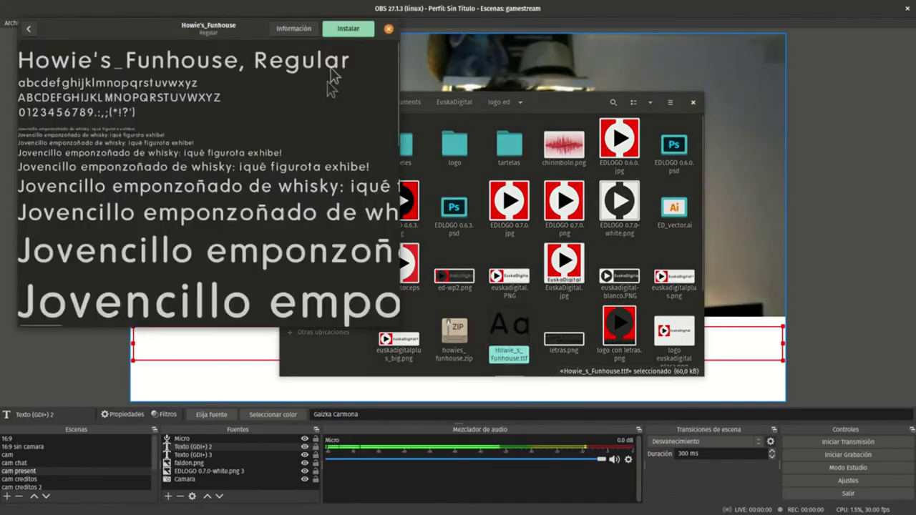
click(347, 28)
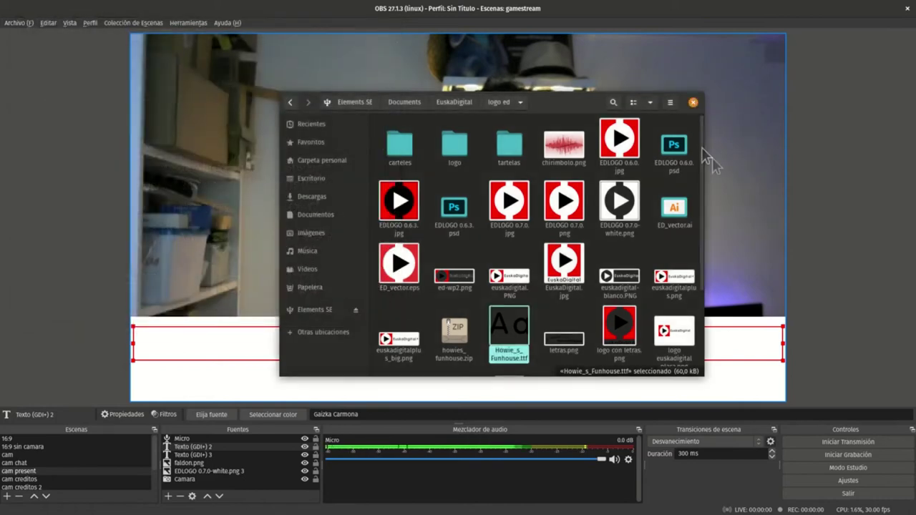
click(692, 102)
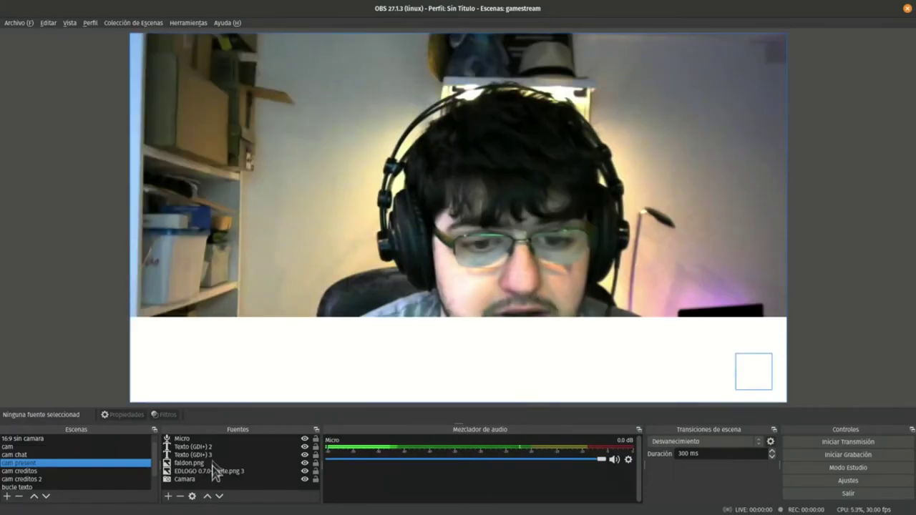
Set Color 1 of the Texto (GDI+) 2 source in the cam present scene to black and accept the properties.
click(214, 447)
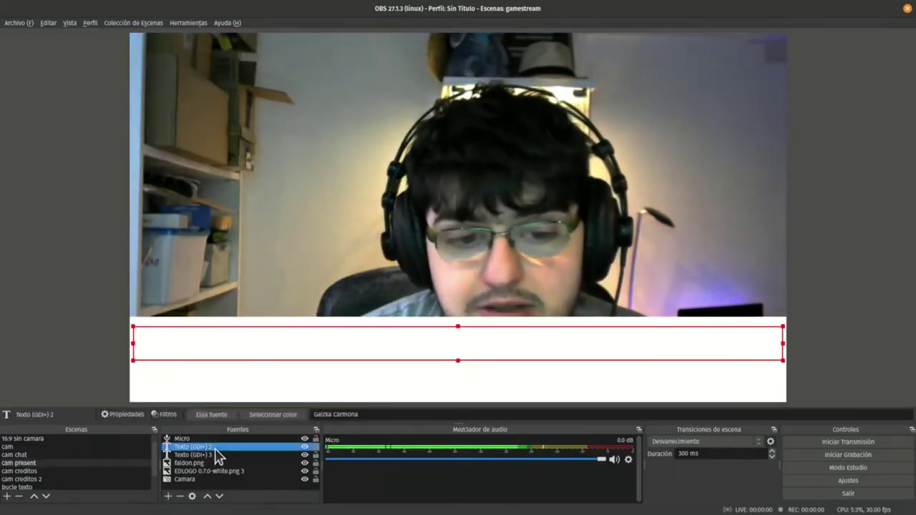
double_click(215, 448)
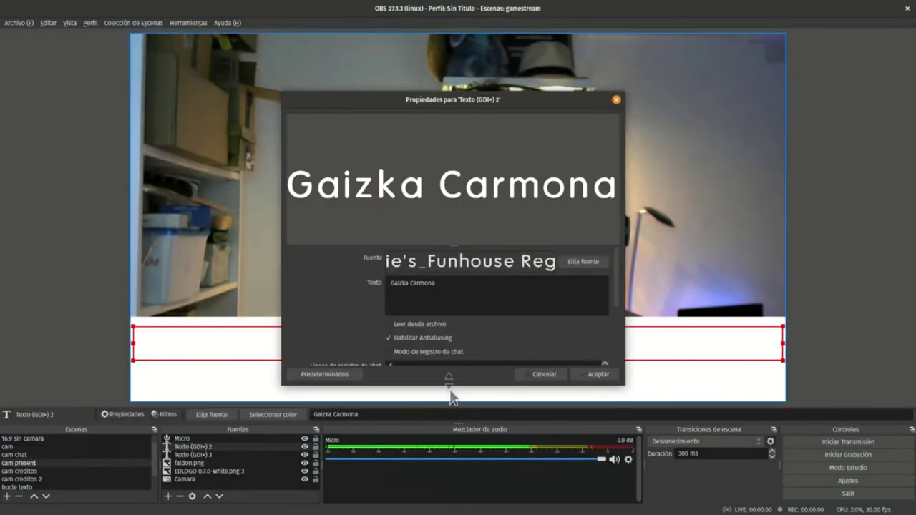
scroll(459, 332, down, 3)
click(547, 310)
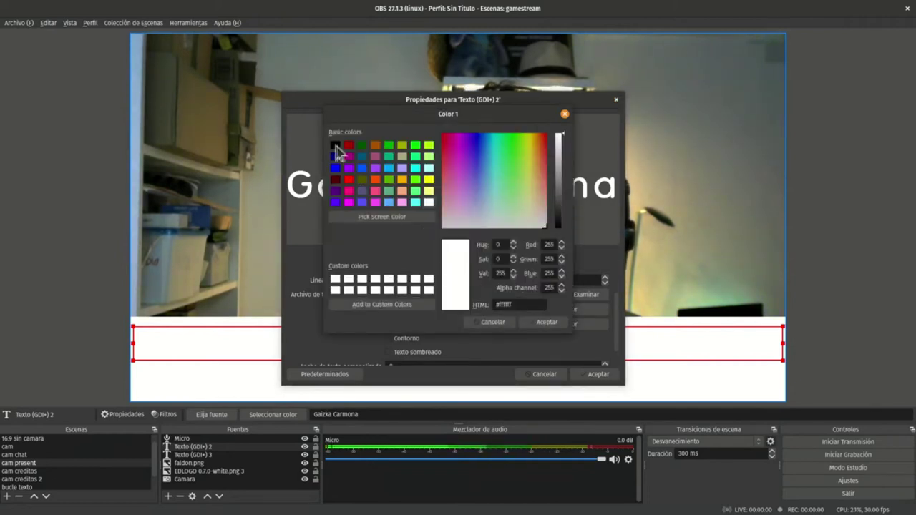
click(335, 145)
click(544, 323)
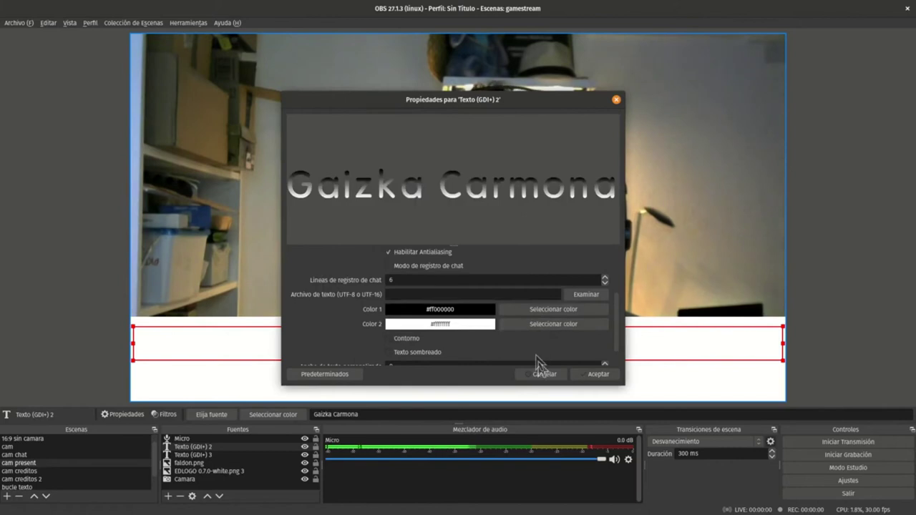
click(596, 374)
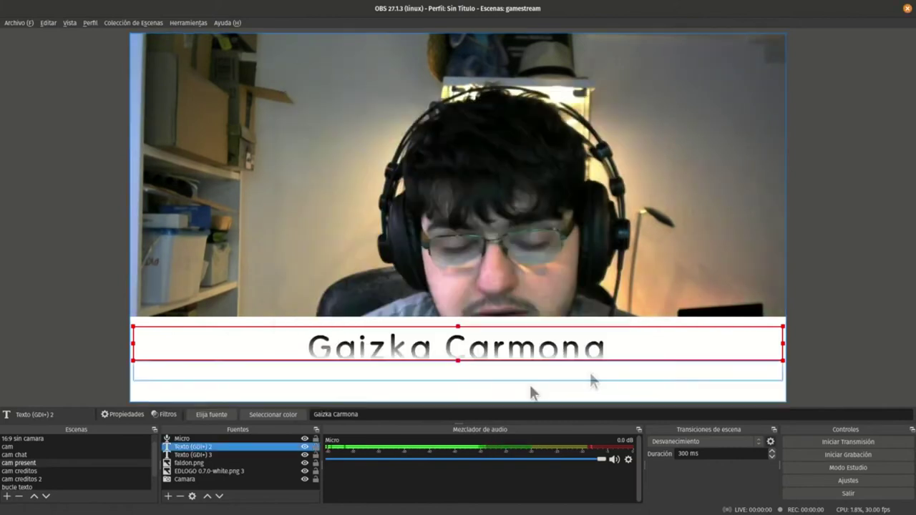
Try to set Color 1 and Color 2 of the Texto (GDI+) 3 source to black.
click(207, 455)
double_click(212, 456)
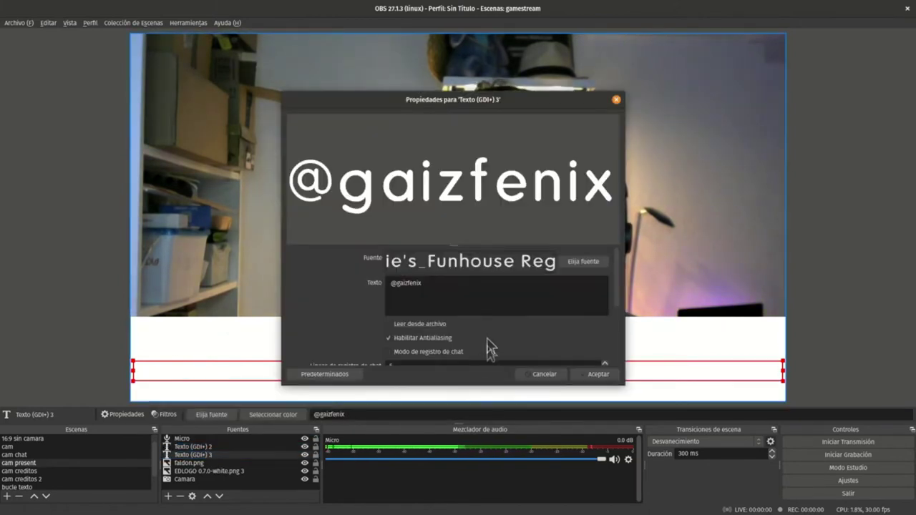
scroll(489, 339, down, 5)
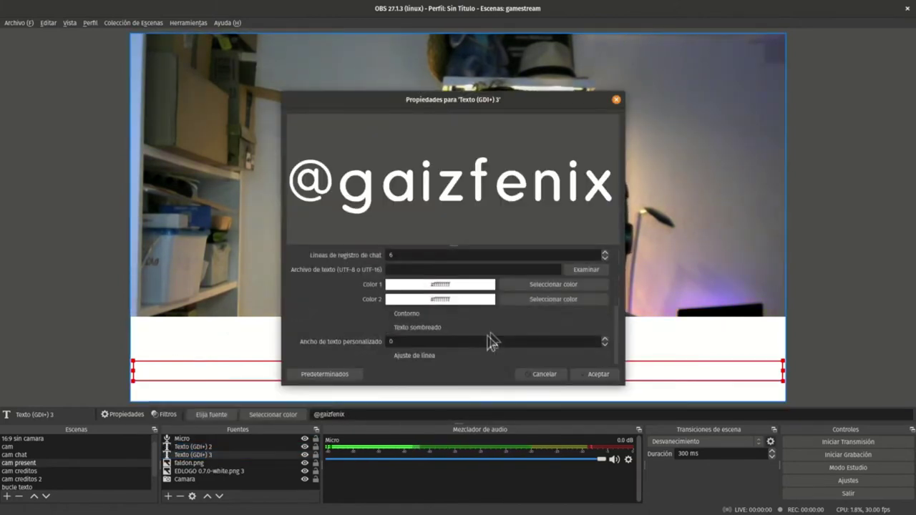
click(516, 285)
click(336, 144)
click(533, 324)
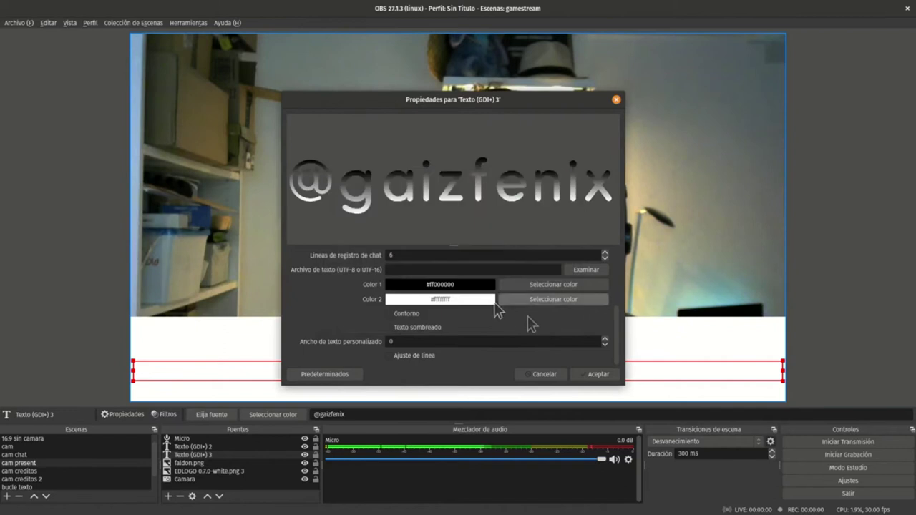
click(514, 300)
click(336, 144)
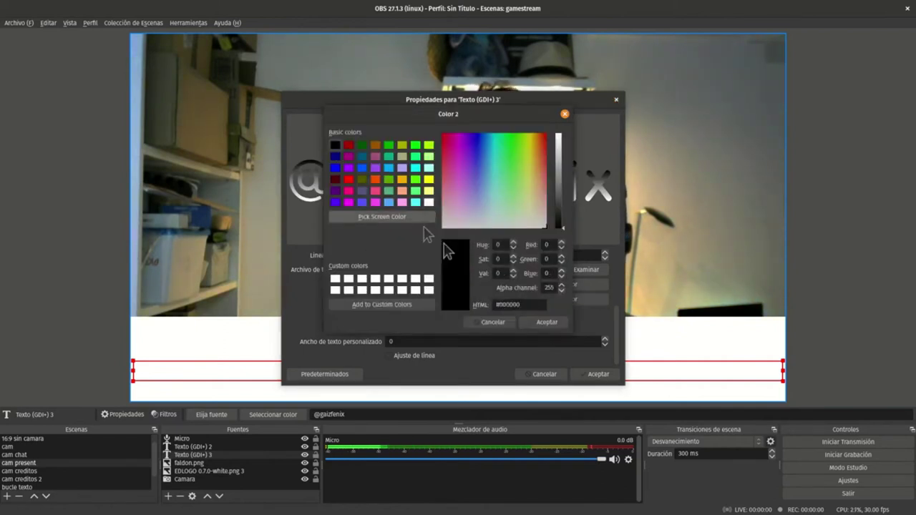
click(558, 323)
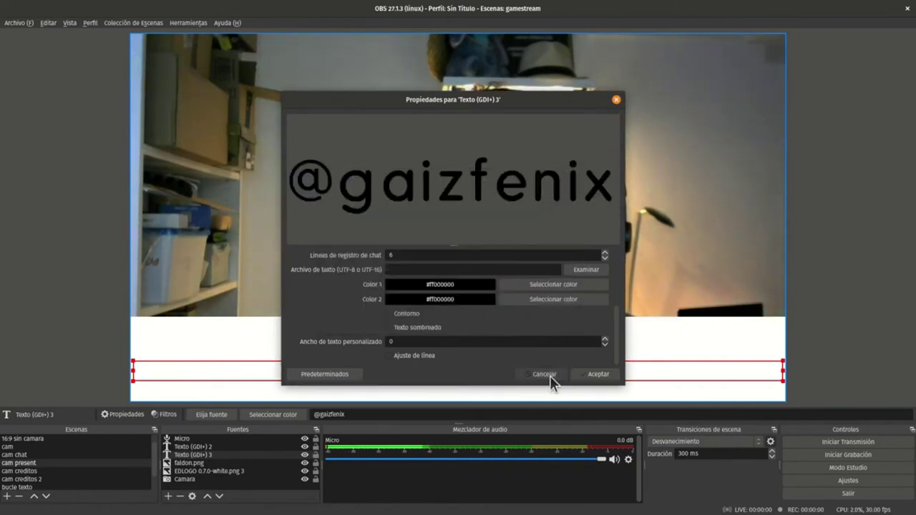
click(549, 375)
Set Color 2 of the Texto (GDI+) 2 source to black (#000000) and accept the properties.
double_click(194, 447)
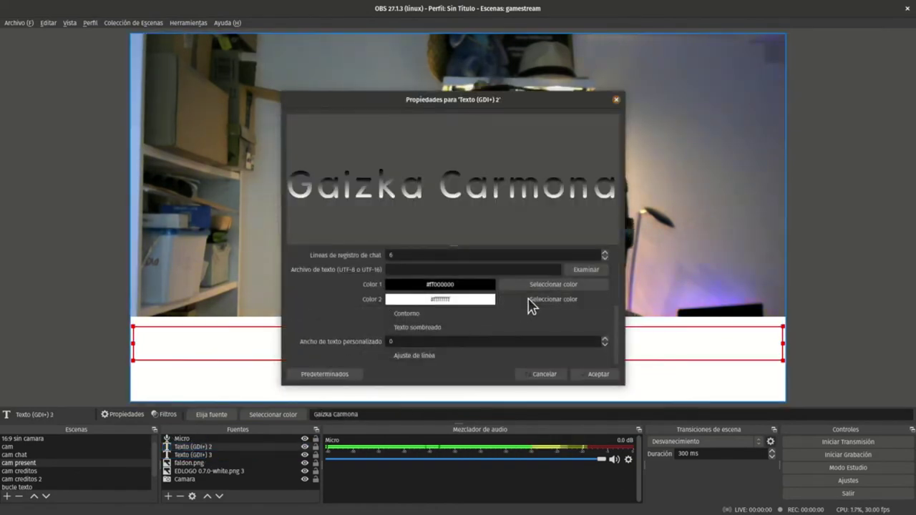
click(536, 300)
click(335, 145)
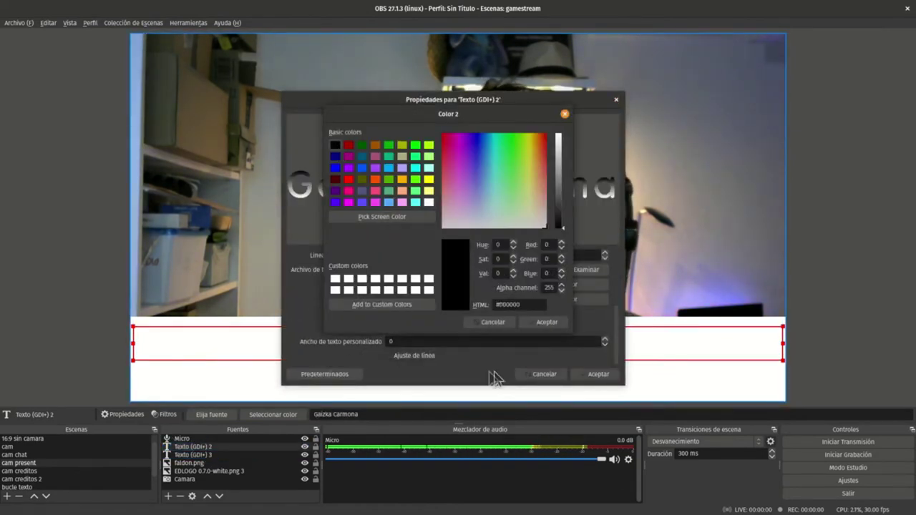
click(526, 323)
click(597, 374)
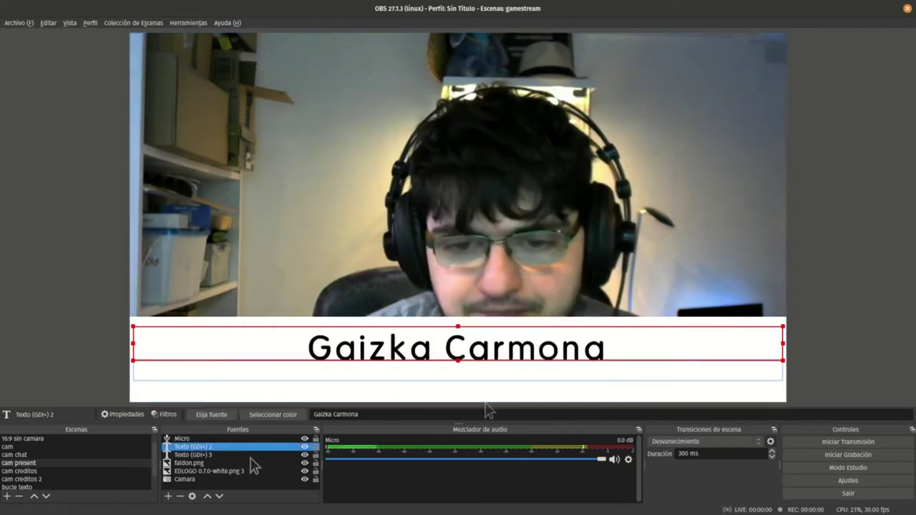
Set Color 1 and Color 2 of the Texto (GDI+) 3 source to black and accept the properties.
double_click(239, 455)
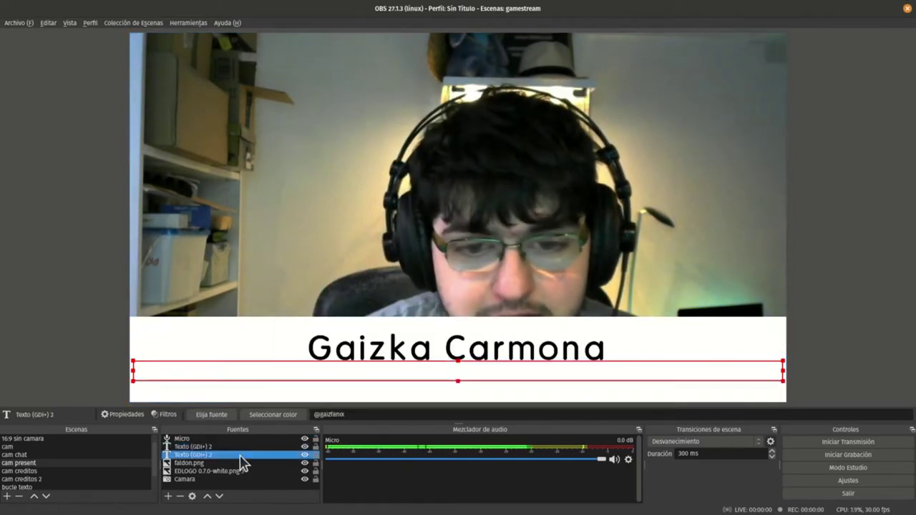
scroll(506, 348, down, 3)
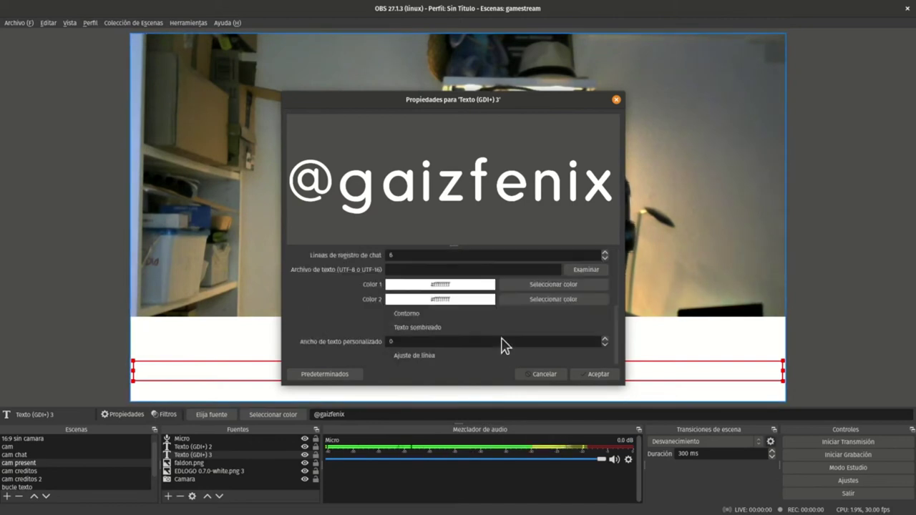
click(521, 284)
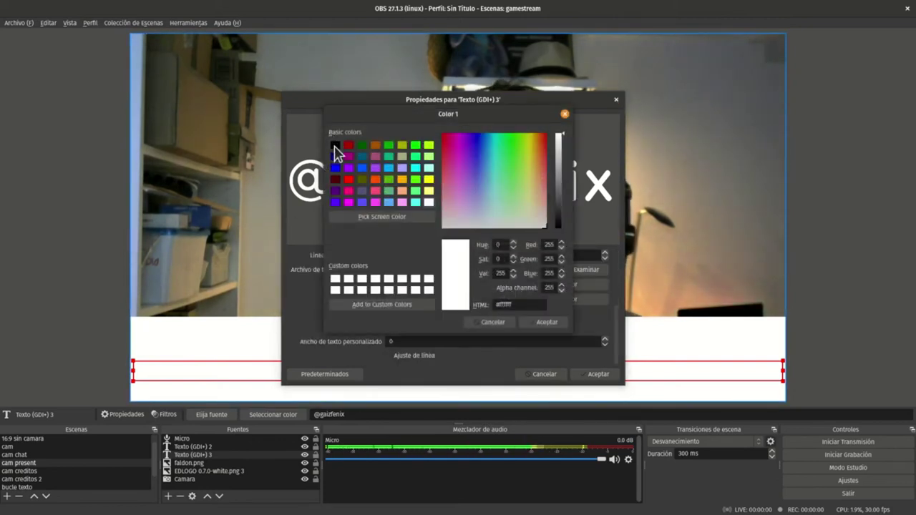
click(335, 145)
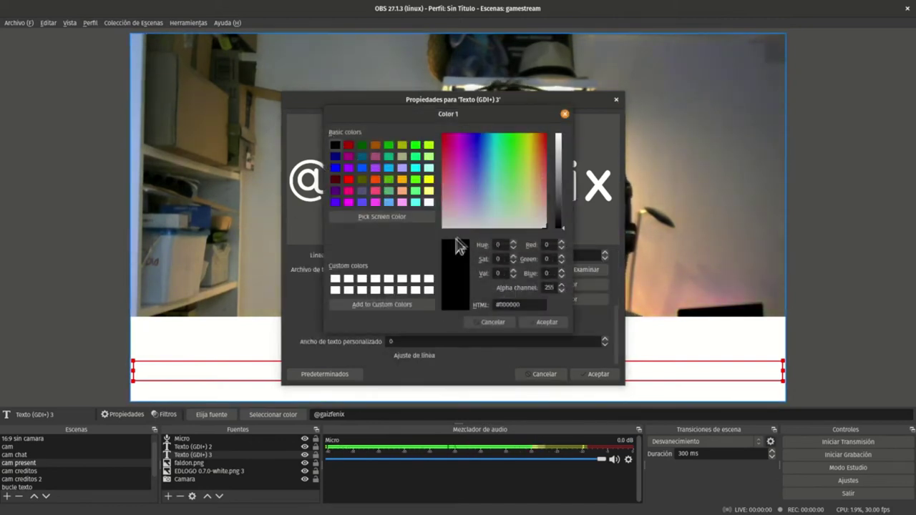
click(530, 328)
click(559, 300)
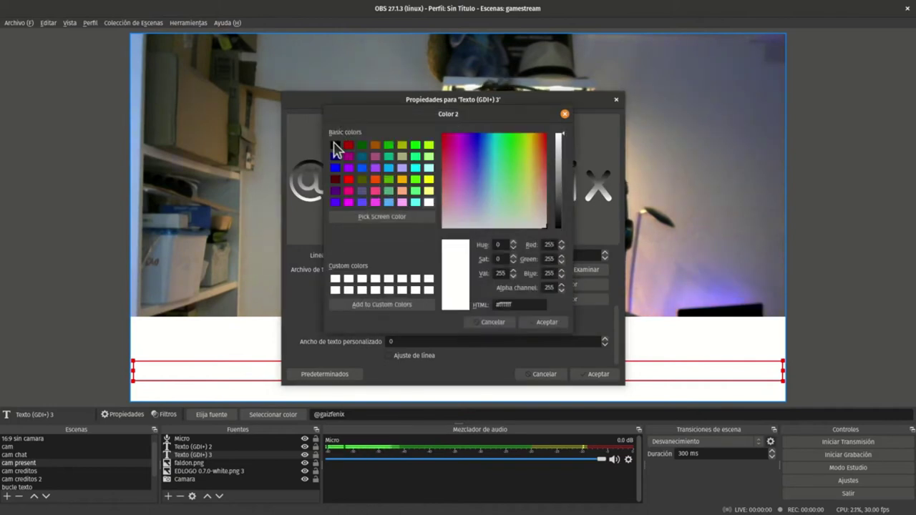
click(335, 145)
click(549, 326)
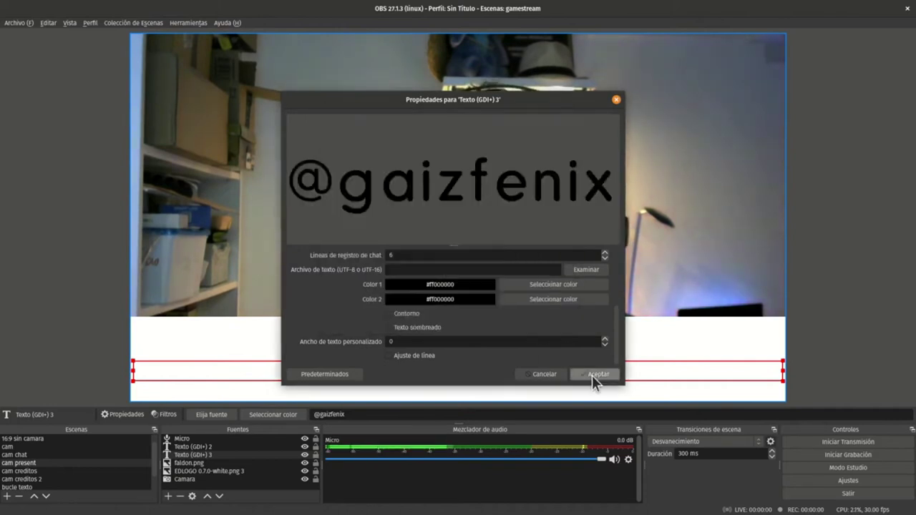
click(591, 375)
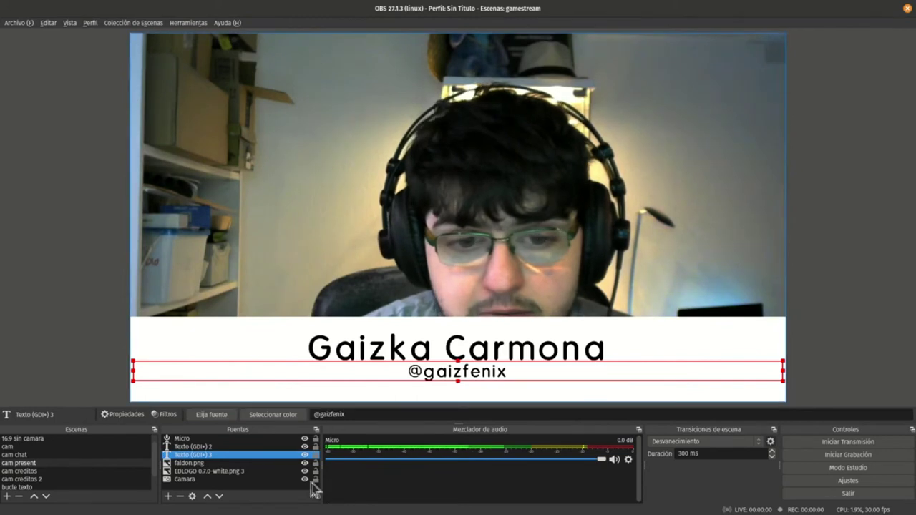
click(294, 472)
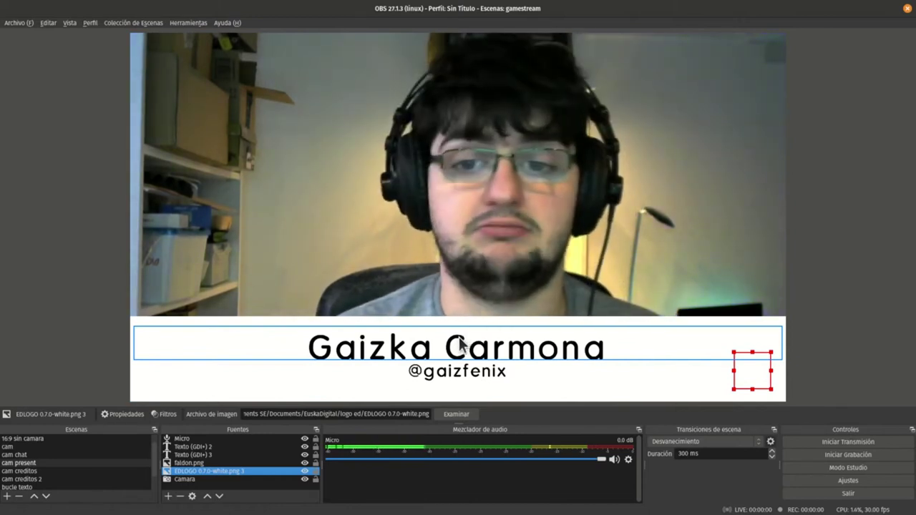
In the cam creditos scene, set Color 1 and Color 2 of the Texto (GDI+) source to black.
click(129, 475)
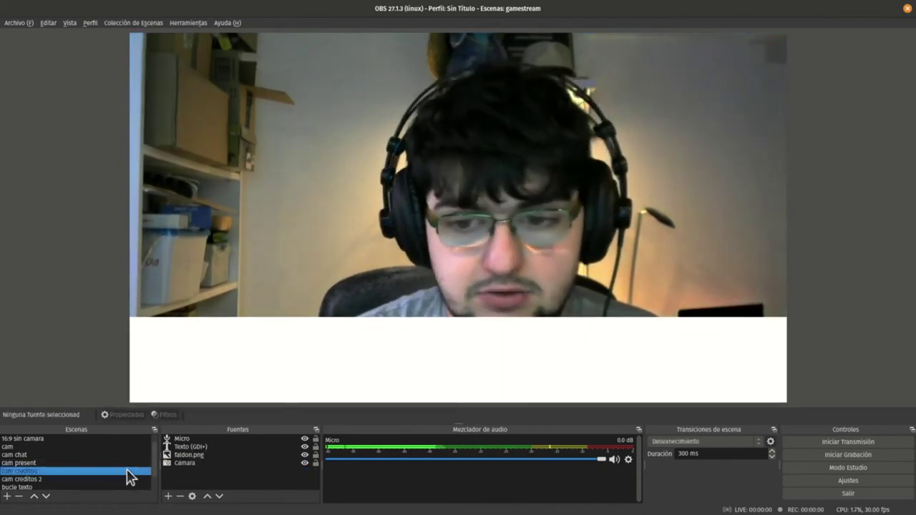
double_click(204, 448)
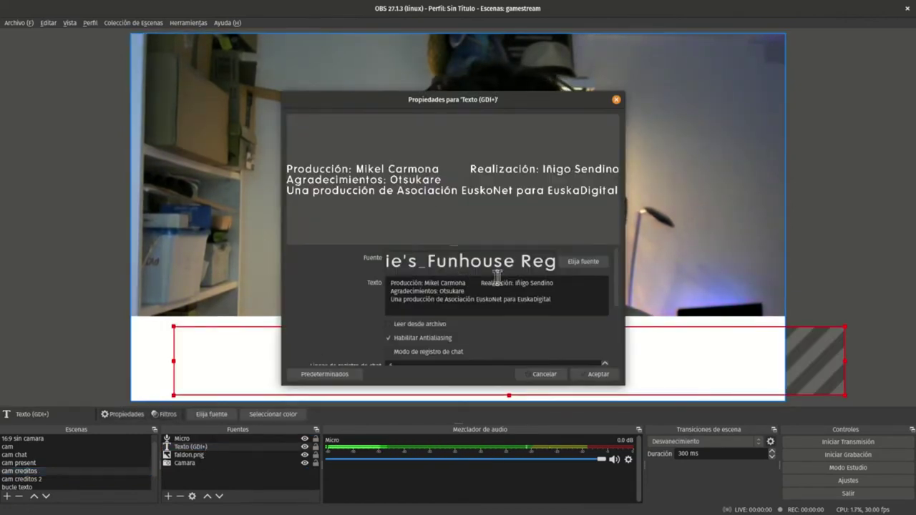
scroll(495, 306, down, 3)
click(510, 287)
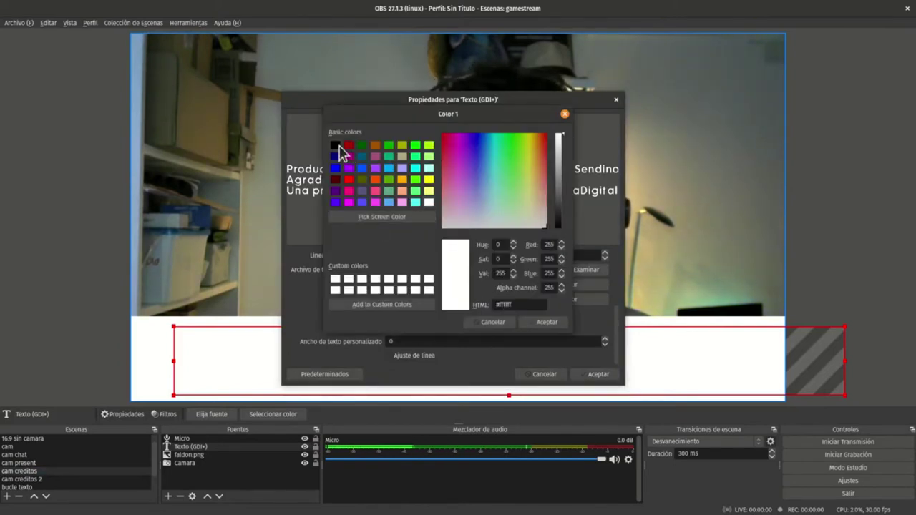
click(337, 146)
click(544, 323)
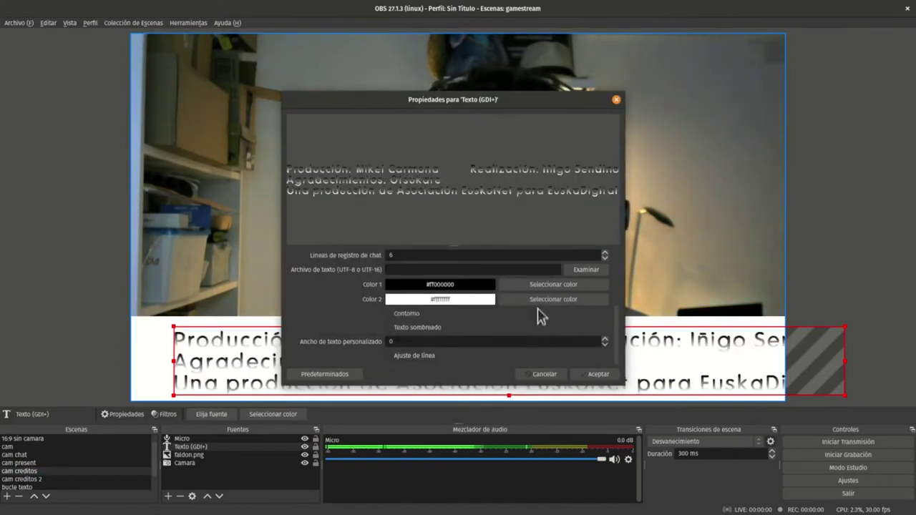
click(539, 301)
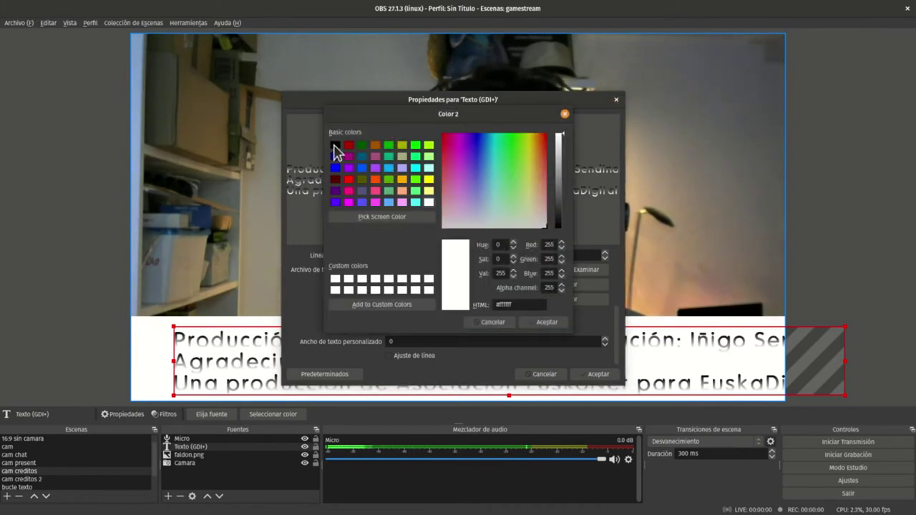
click(337, 146)
click(547, 322)
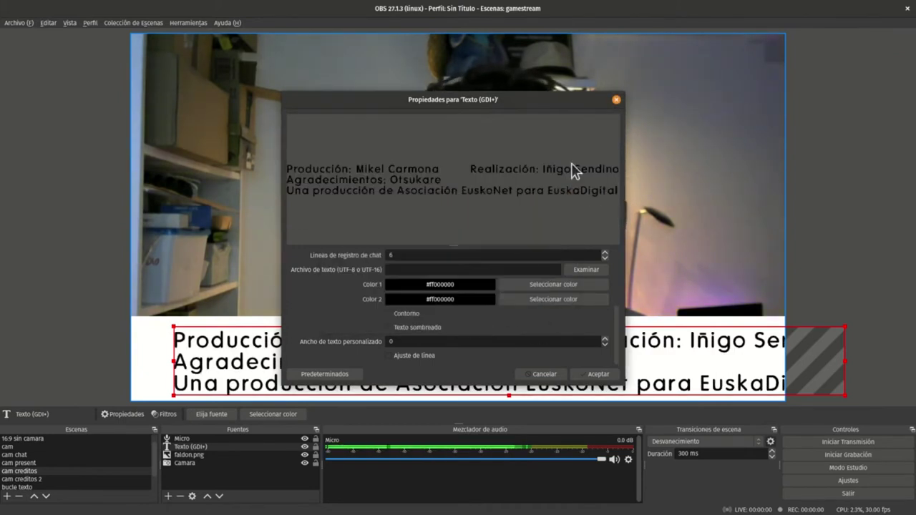
Indent the Agradecimientos line with leading spaces to center it within the credits text, and accept the properties.
scroll(472, 309, up, 5)
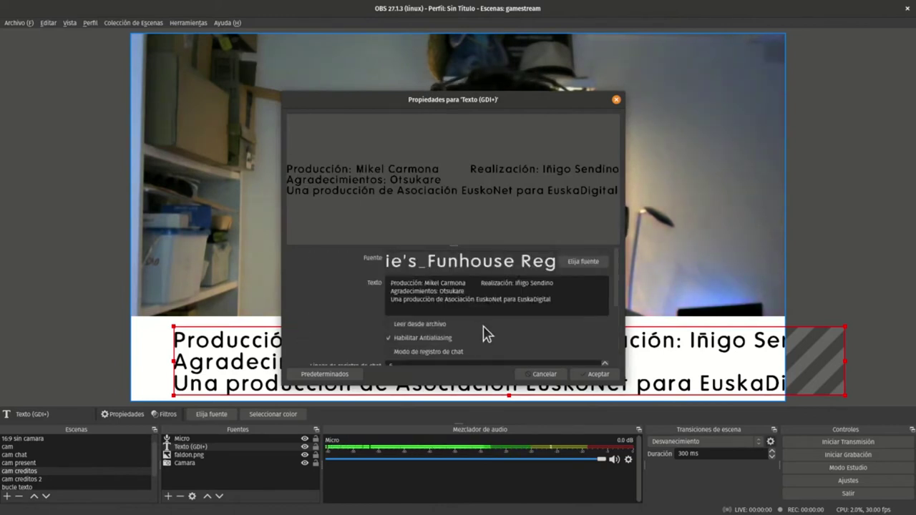
scroll(486, 327, down, 3)
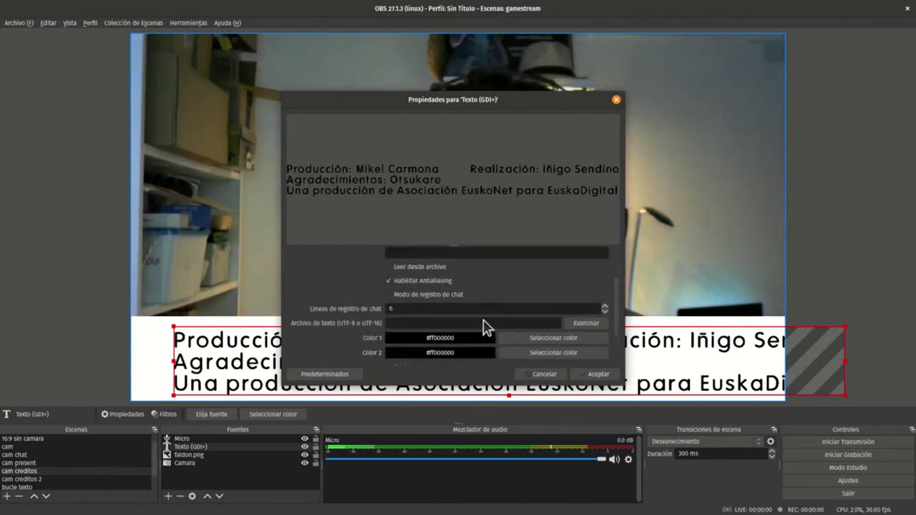
scroll(486, 327, down, 3)
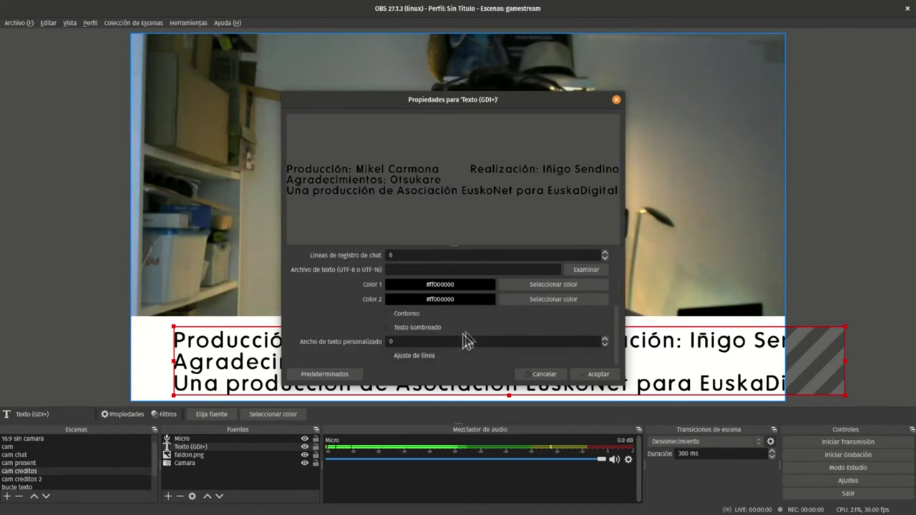
scroll(428, 327, up, 6)
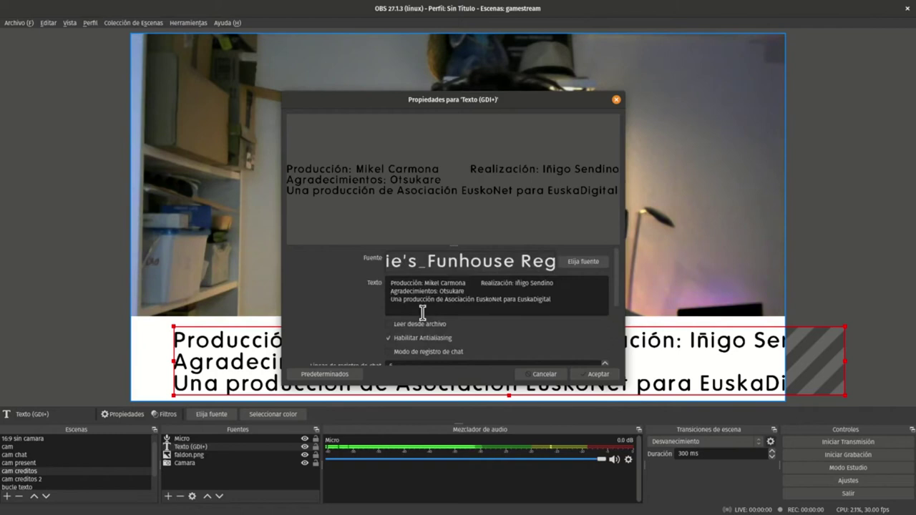
key(Tab)
key(Tab)
key(Tab)
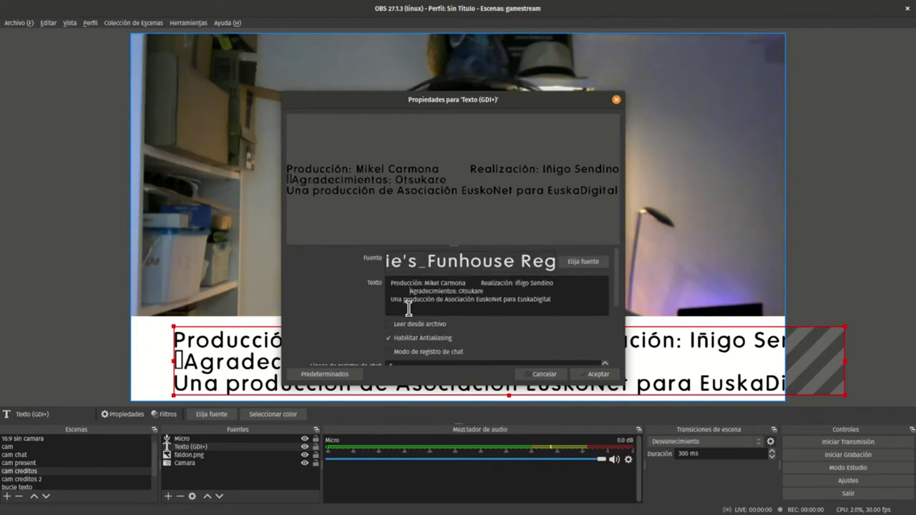
key(BackSpace)
key(BackSpace)
key(BackSpace)
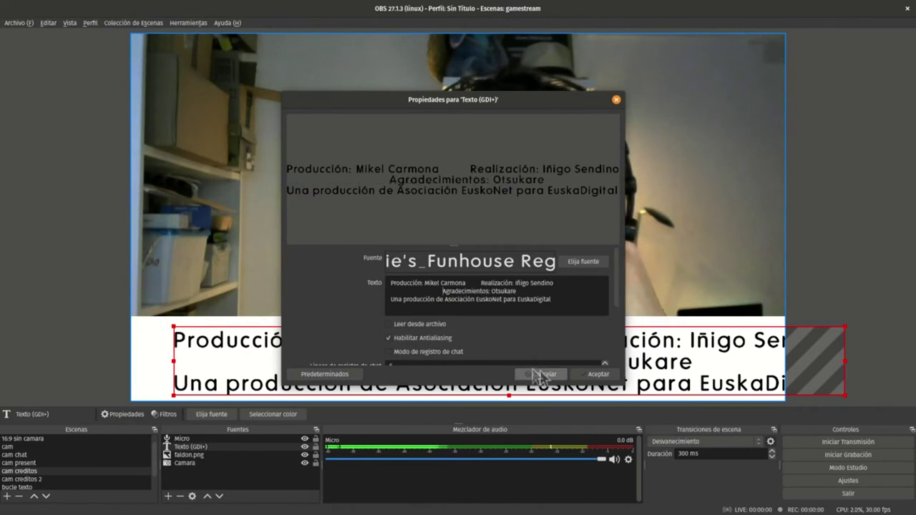
click(588, 377)
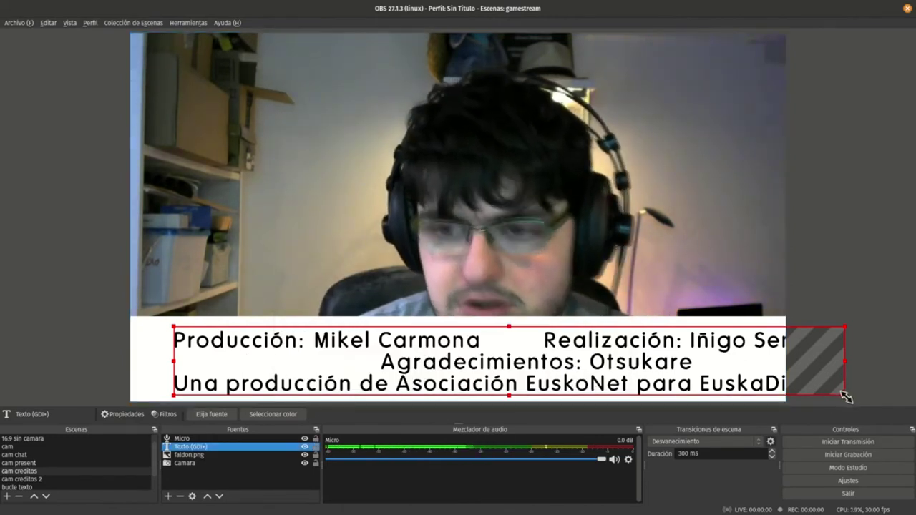
Shrink the credits text to fit inside the white banner and position it centered within the banner.
drag(844, 394, 752, 385)
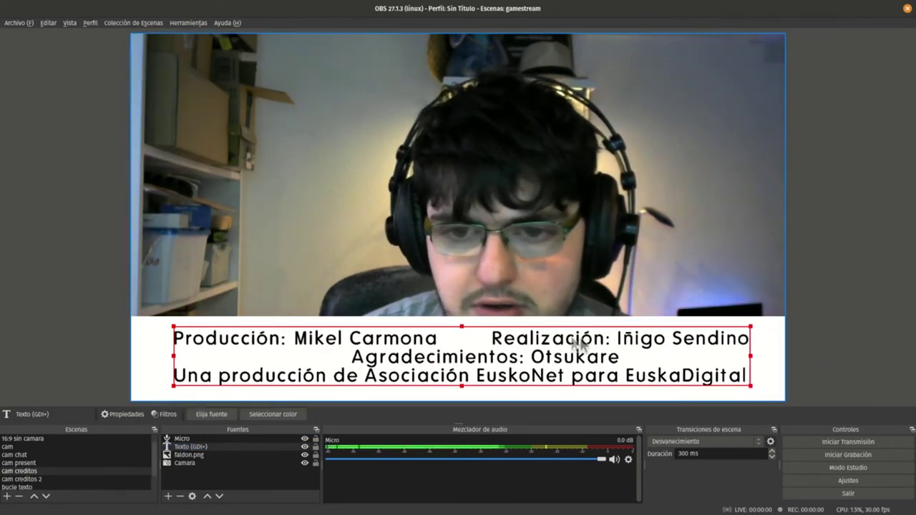
drag(750, 387, 742, 385)
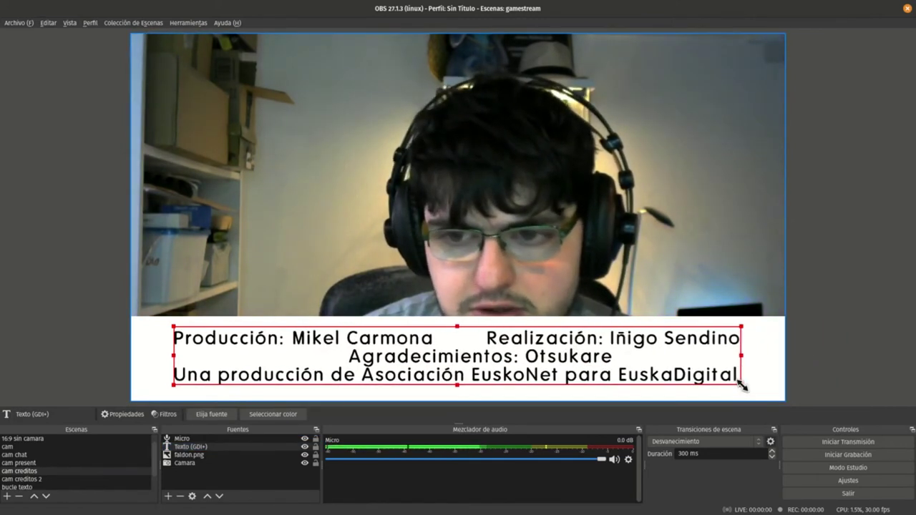
drag(489, 339, 491, 342)
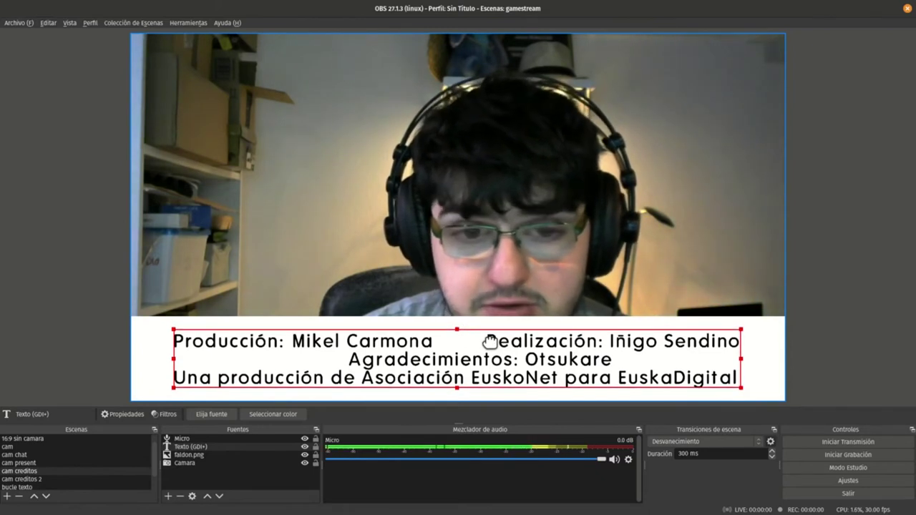
click(260, 478)
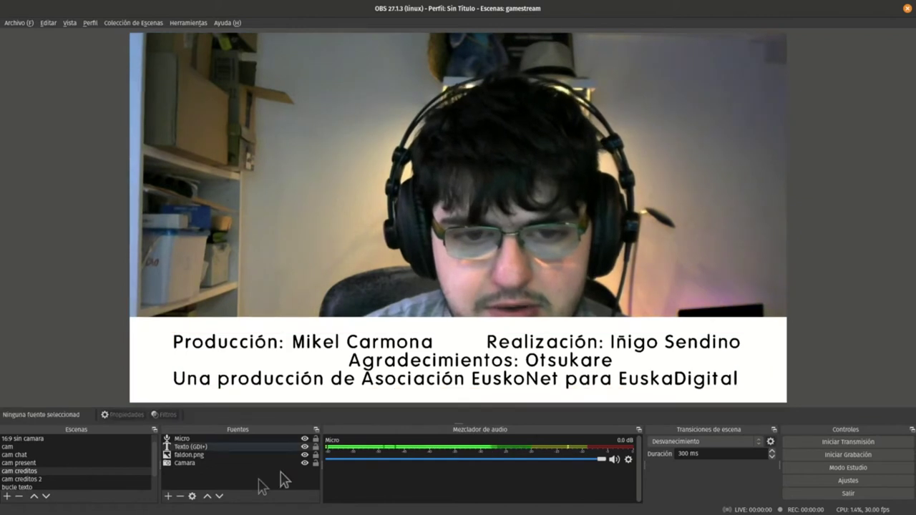
click(375, 354)
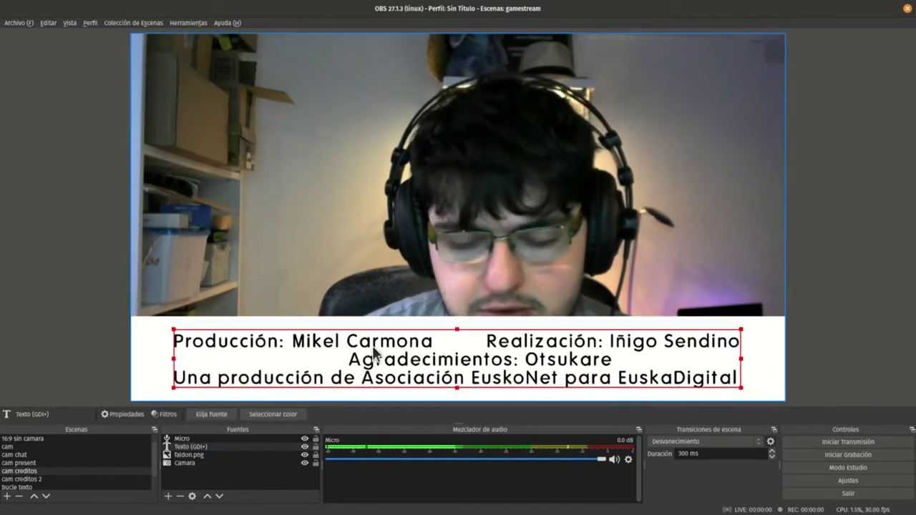
drag(373, 348, 373, 347)
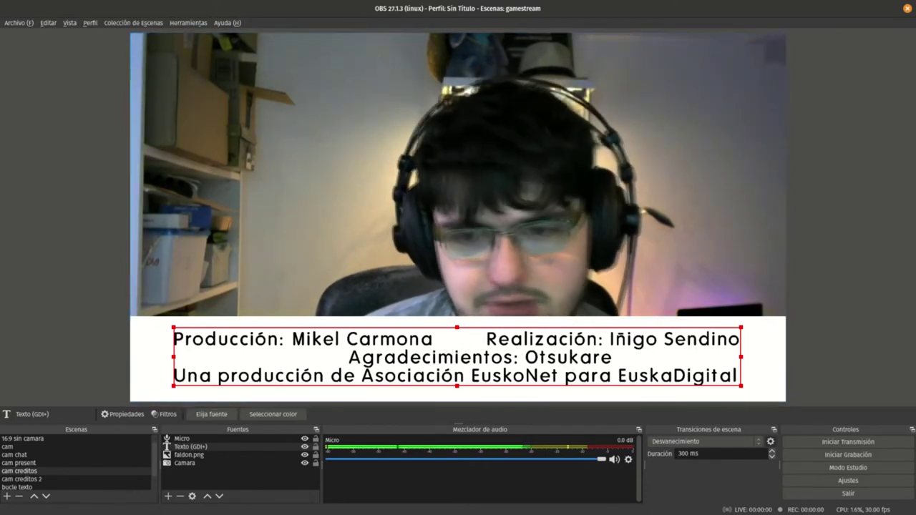
Open the properties of the Texto (GDI+) 4 source in the cam creditos 2 scene.
click(117, 480)
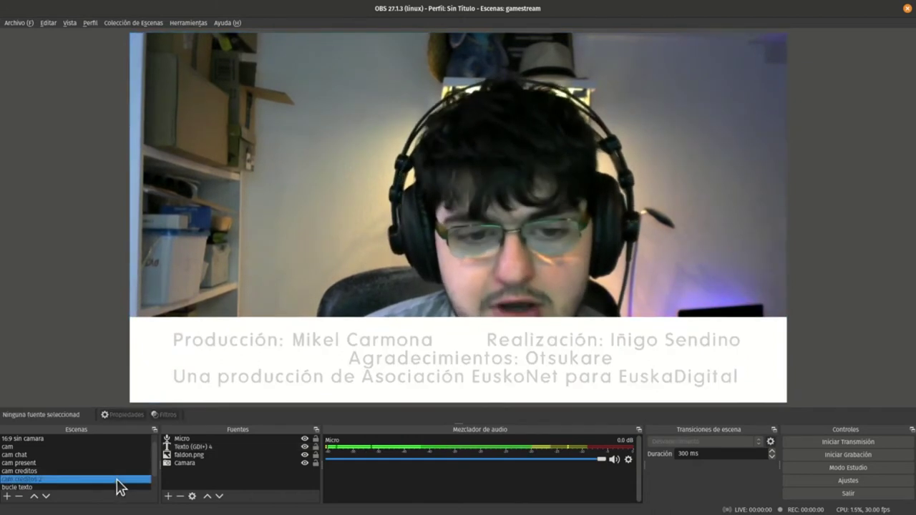
click(206, 455)
double_click(204, 447)
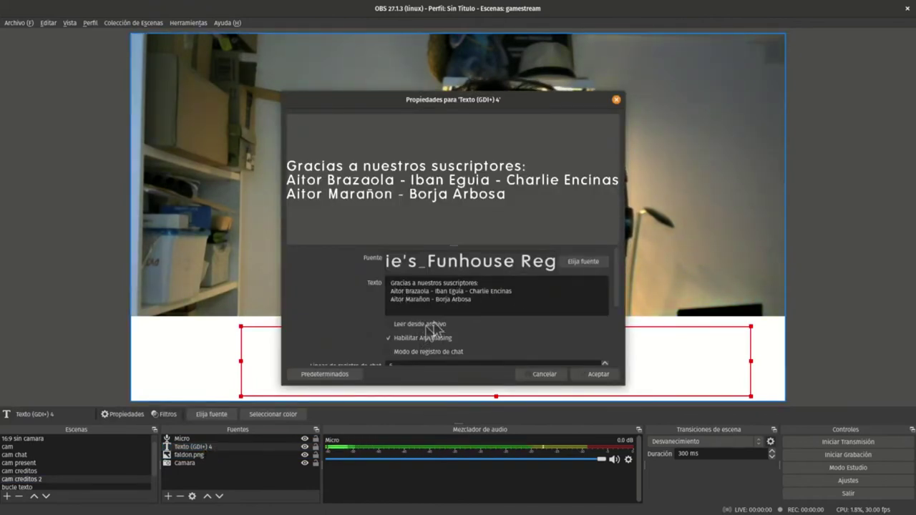
click(580, 262)
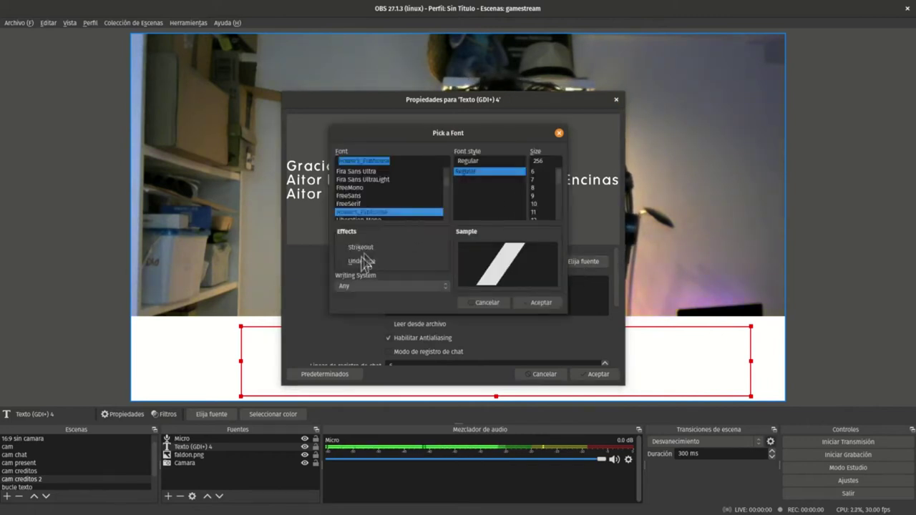
click(374, 287)
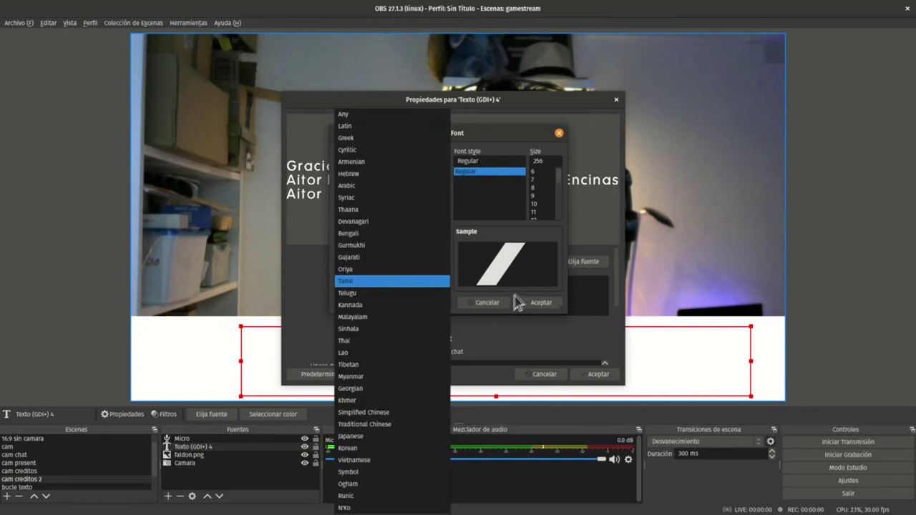
click(494, 307)
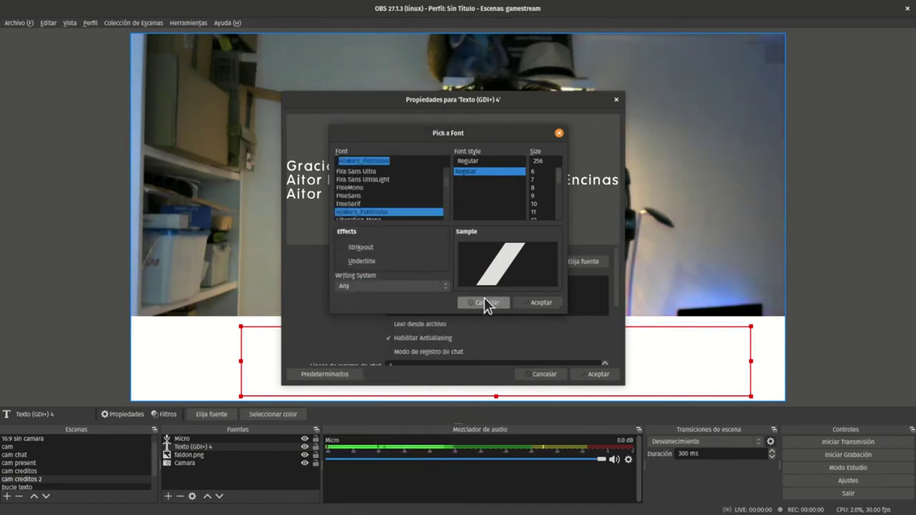
click(486, 302)
Set Color 1 and Color 2 of the Texto (GDI+) 4 source to black.
scroll(468, 330, down, 4)
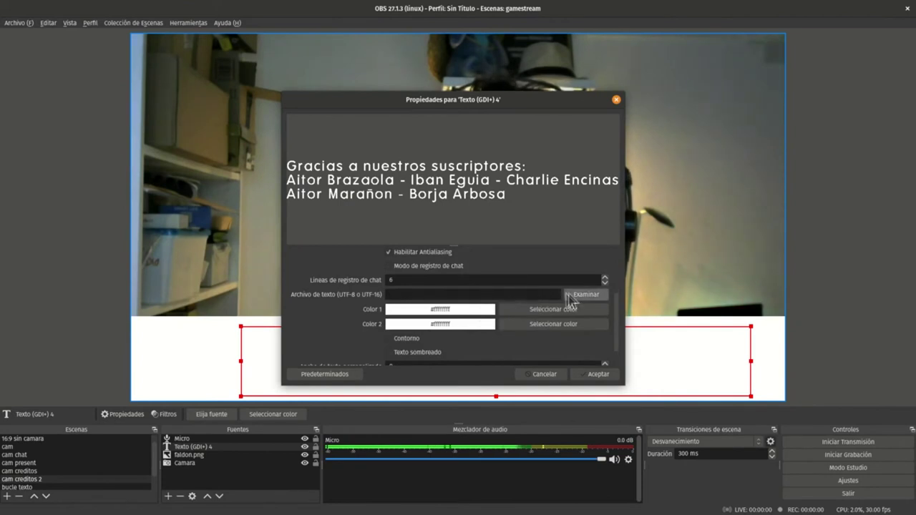
scroll(471, 309, down, 2)
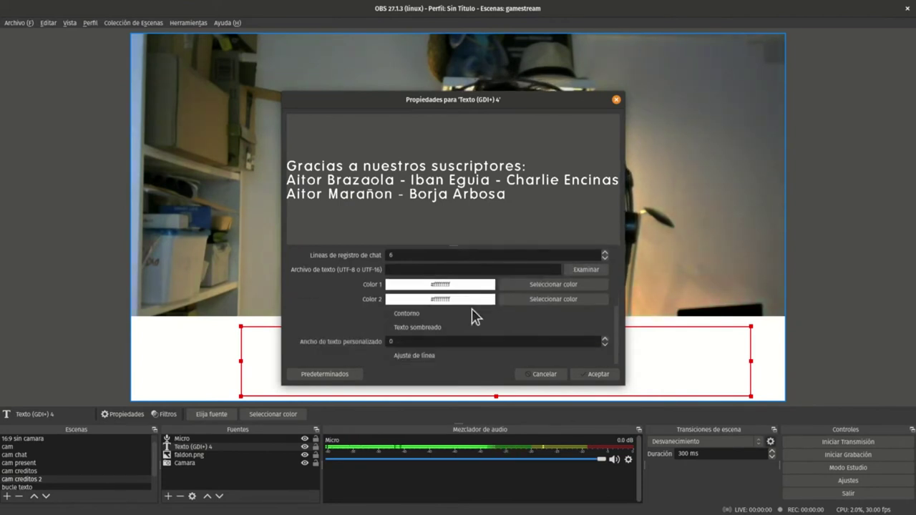
click(570, 286)
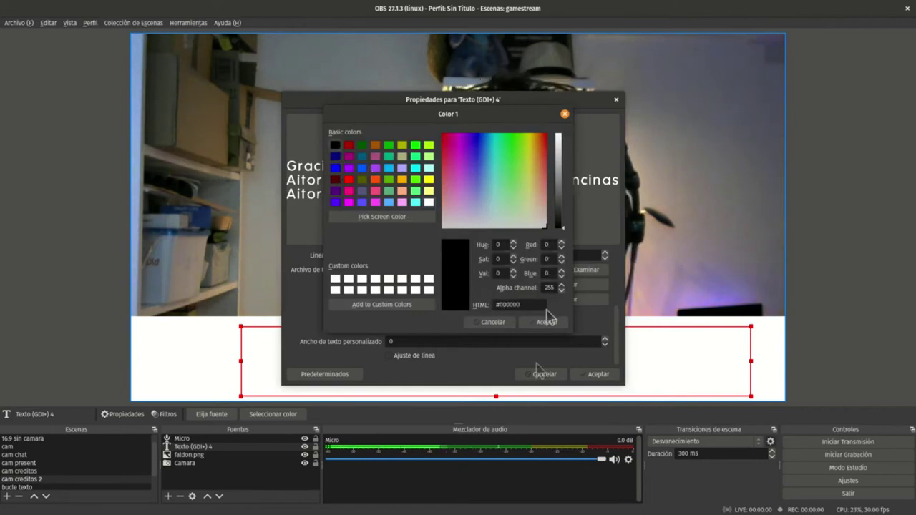
click(550, 323)
click(556, 300)
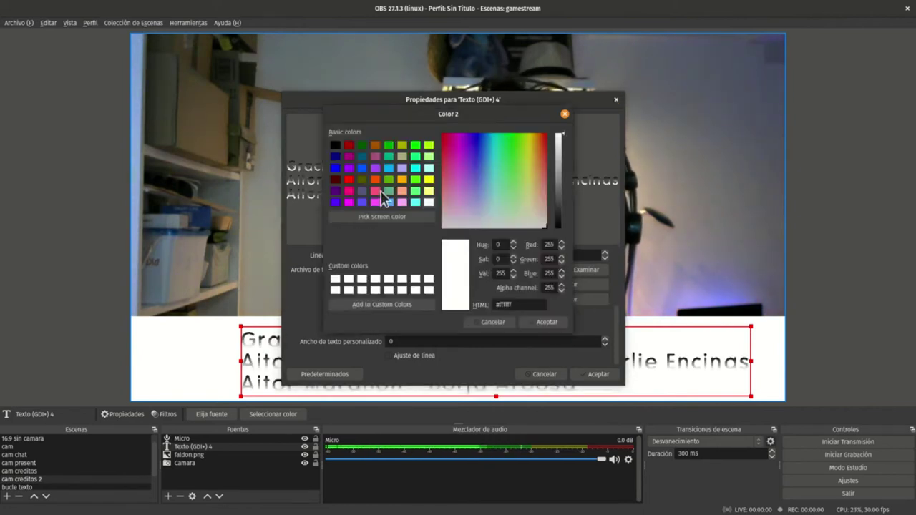
click(336, 145)
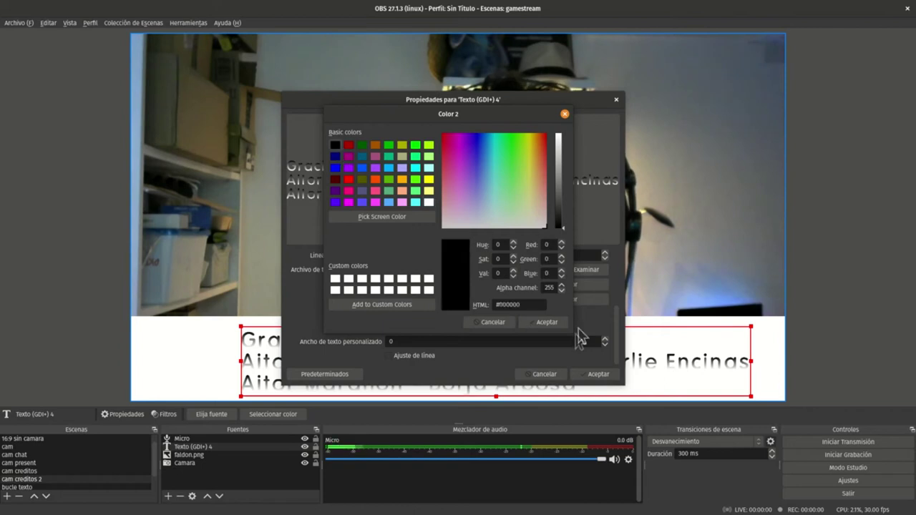
click(541, 326)
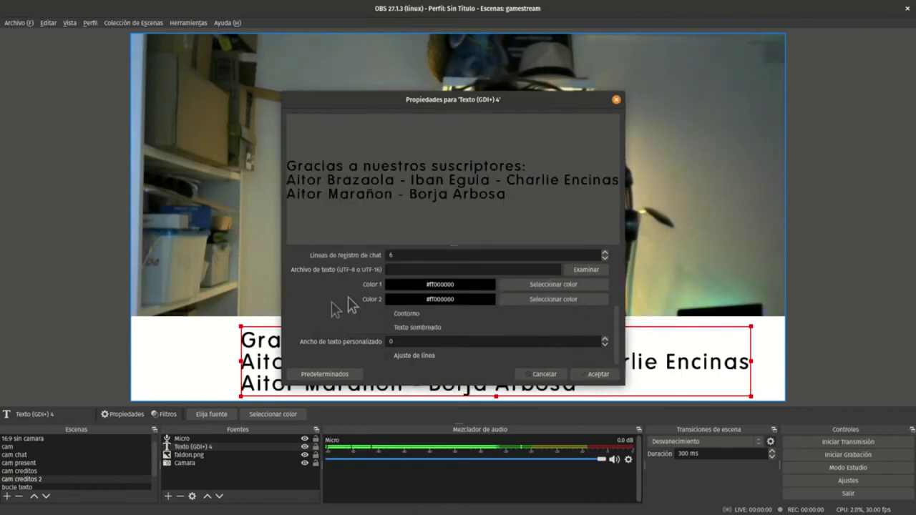
Center the first and last lines of the subscriber thanks text with leading spaces, and accept the properties.
scroll(423, 307, up, 5)
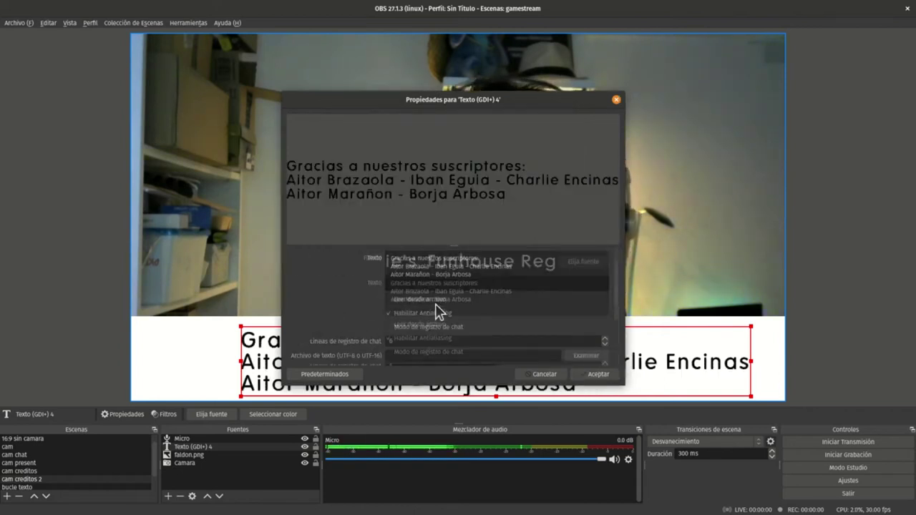
click(390, 299)
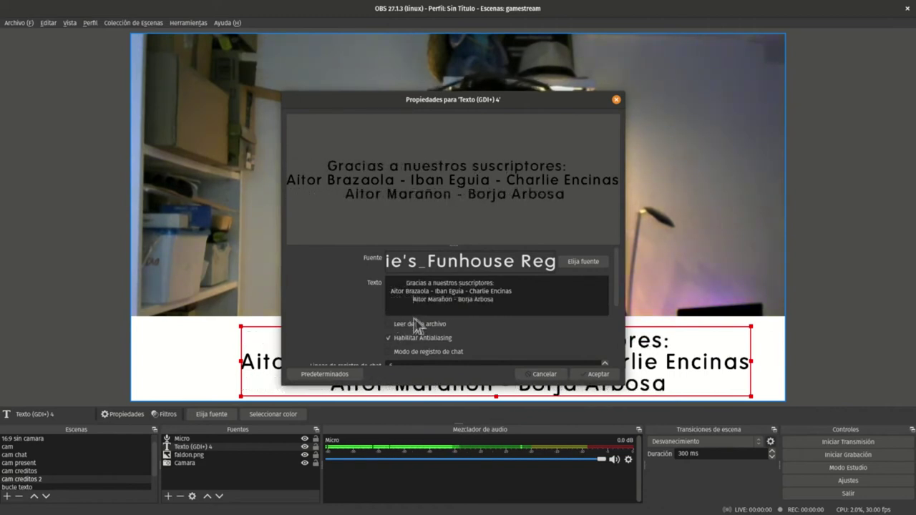
key(BackSpace)
key(BackSpace)
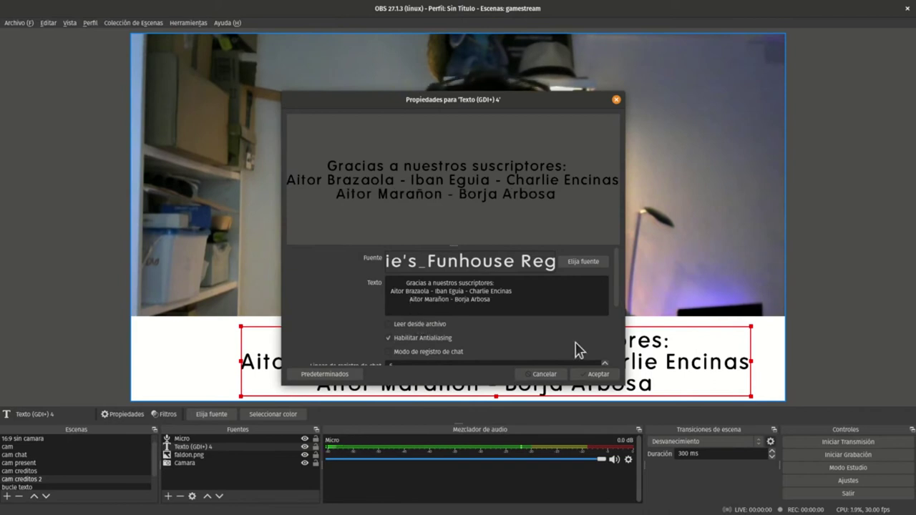
click(599, 374)
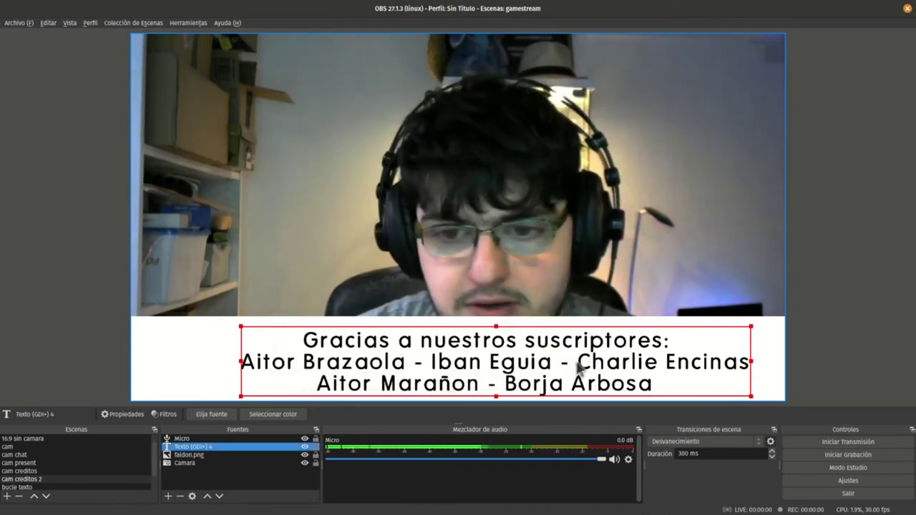
Center the subscriber thanks text horizontally on the canvas with the Transformar options, and deselect it.
right_click(574, 348)
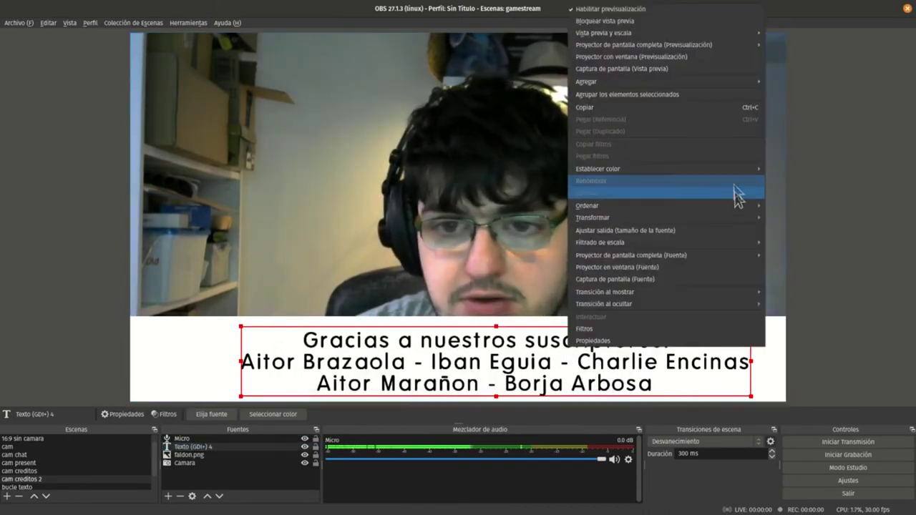
mouse_move(741, 221)
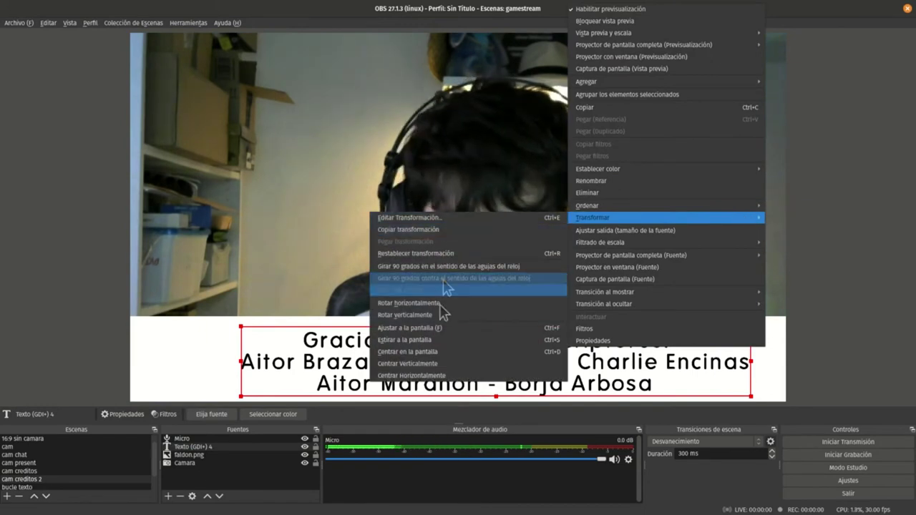
click(382, 375)
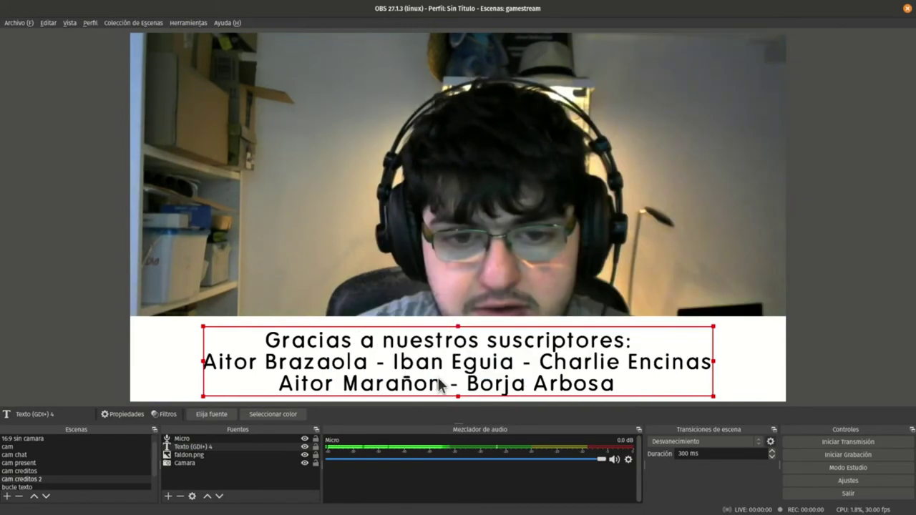
click(236, 491)
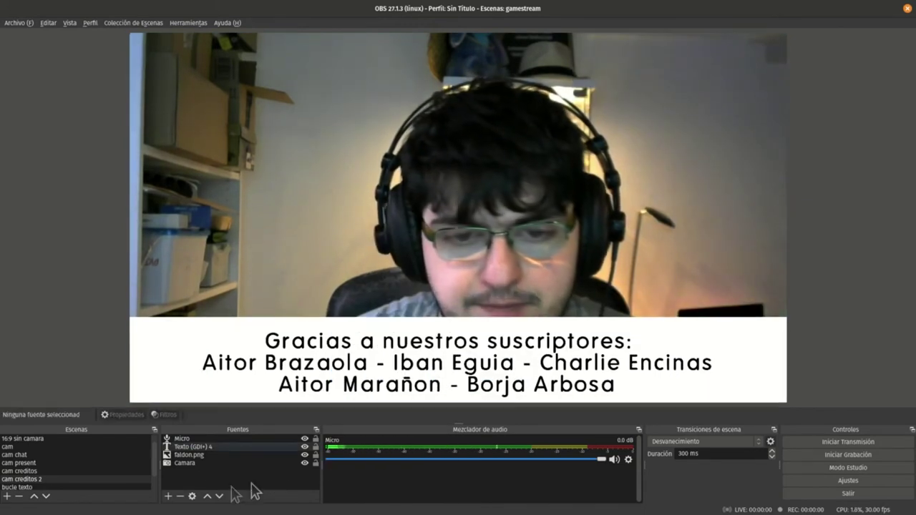
Nudge the subscriber thanks text slightly upward to center it vertically within the white banner, and deselect it.
click(420, 371)
key(Up)
key(Up)
key(Up)
key(Up)
key(Up)
key(Up)
key(Up)
key(Up)
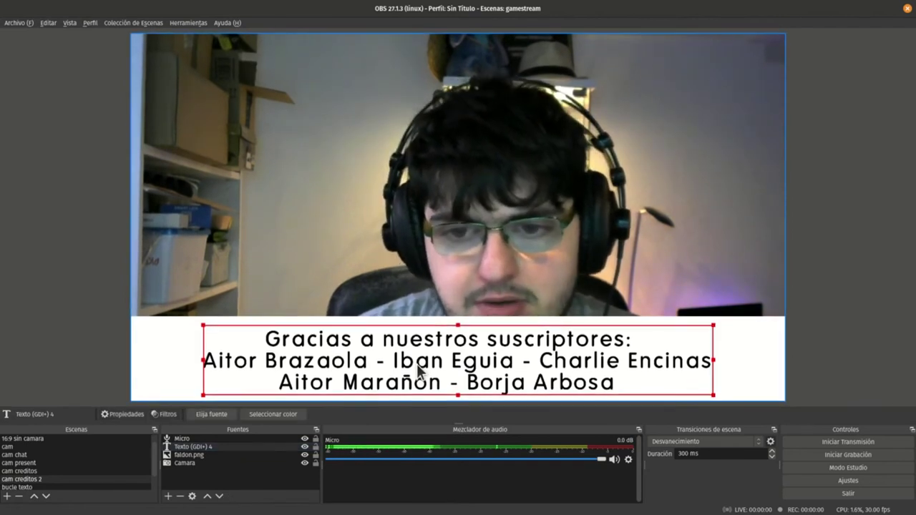
key(Up)
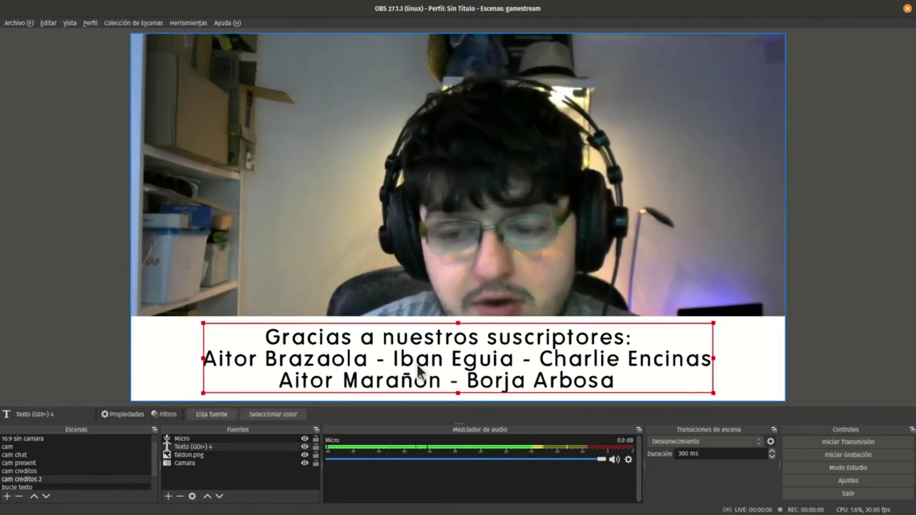
click(274, 492)
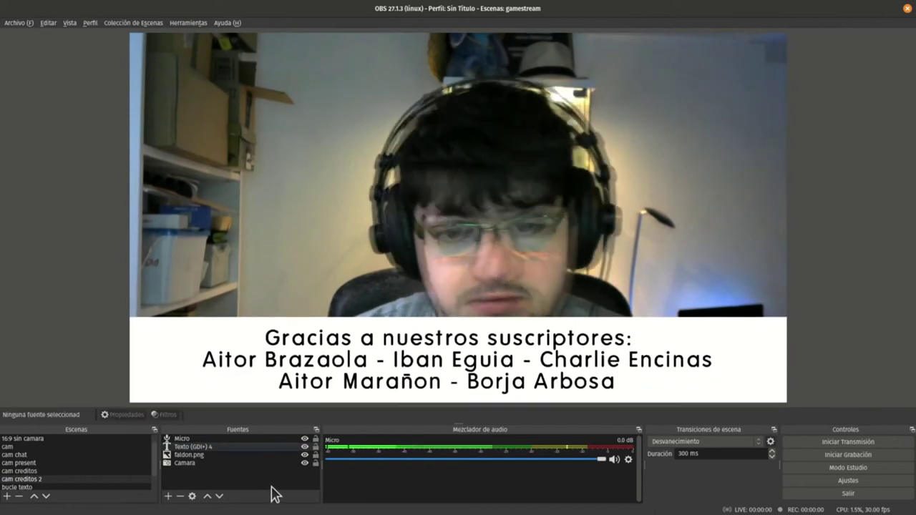
Review the cam creditos, cam creditos 2, bucle and bucle texto scenes in turn.
click(132, 472)
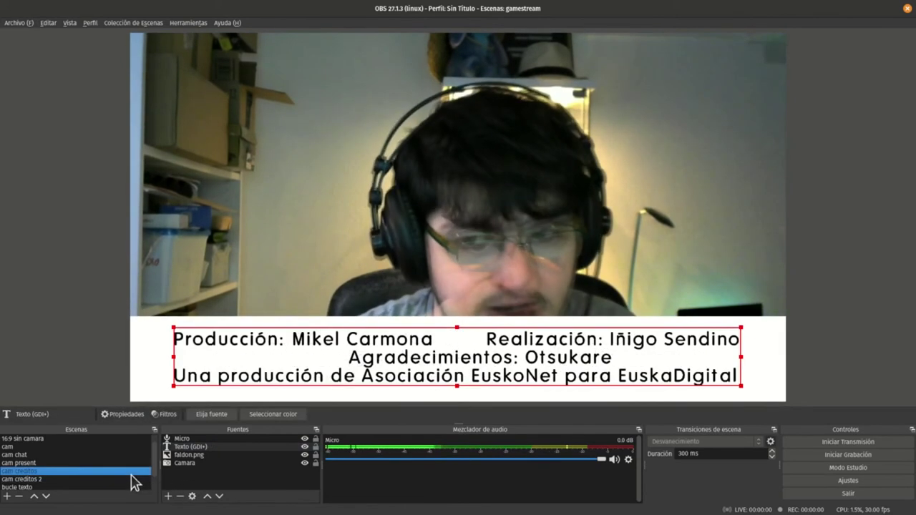
click(129, 480)
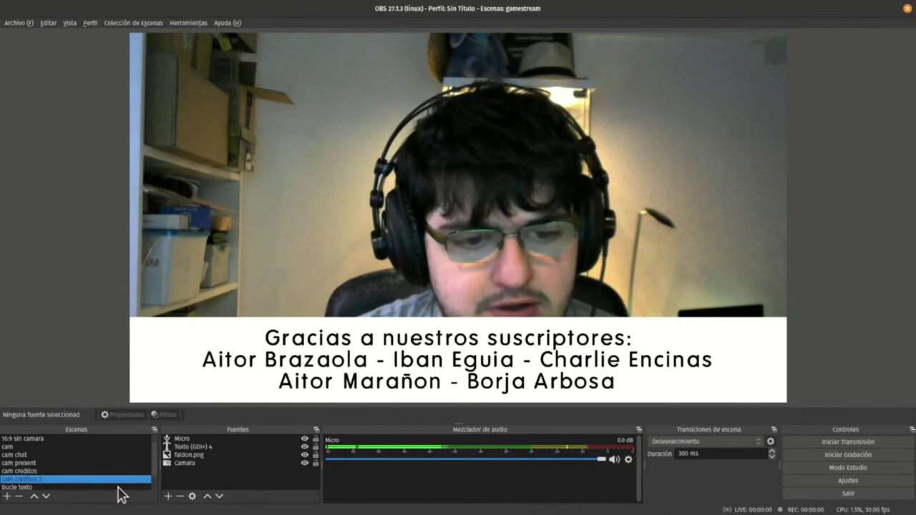
scroll(121, 485, down, 1)
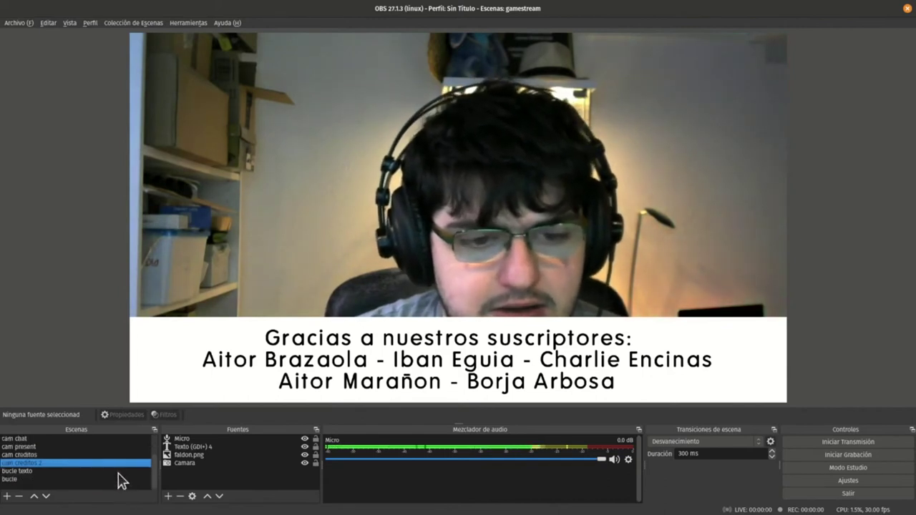
click(79, 480)
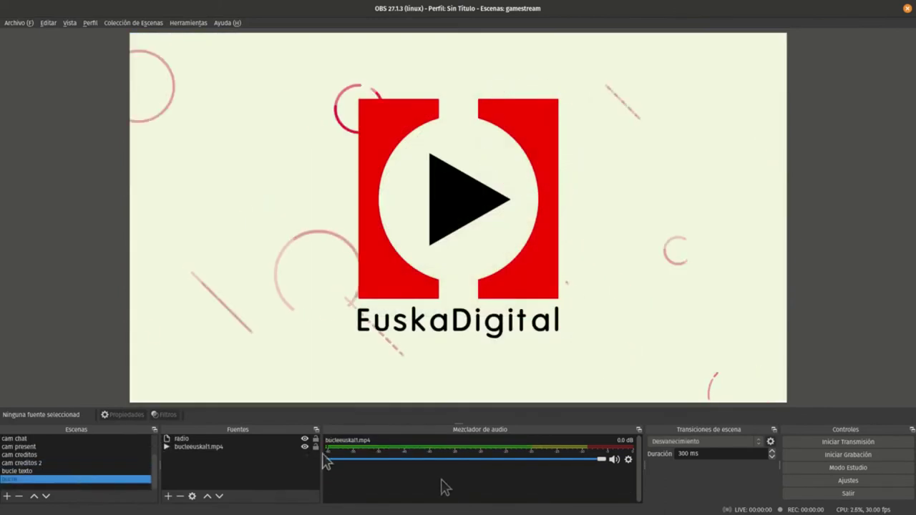
click(103, 471)
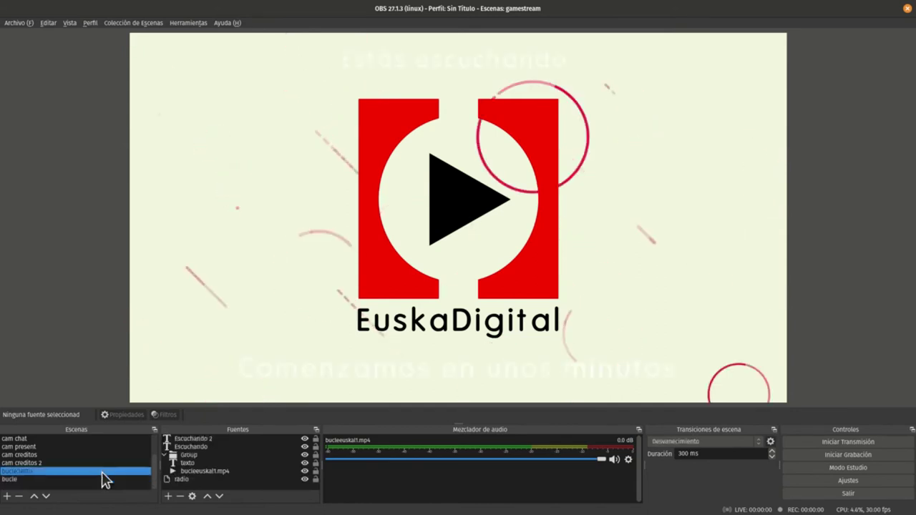
Inspect the properties of the radio and bucleeuskal1.mp4 sources in the bucle texto scene.
click(189, 479)
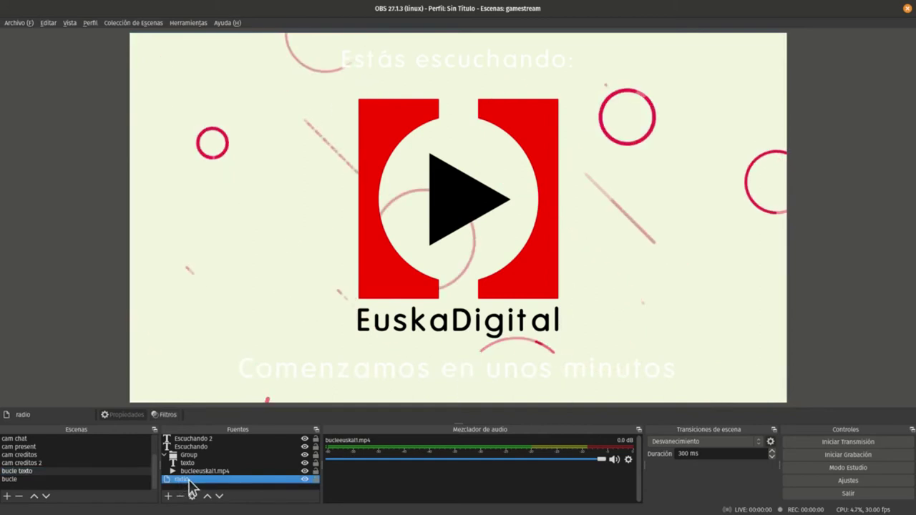
double_click(189, 480)
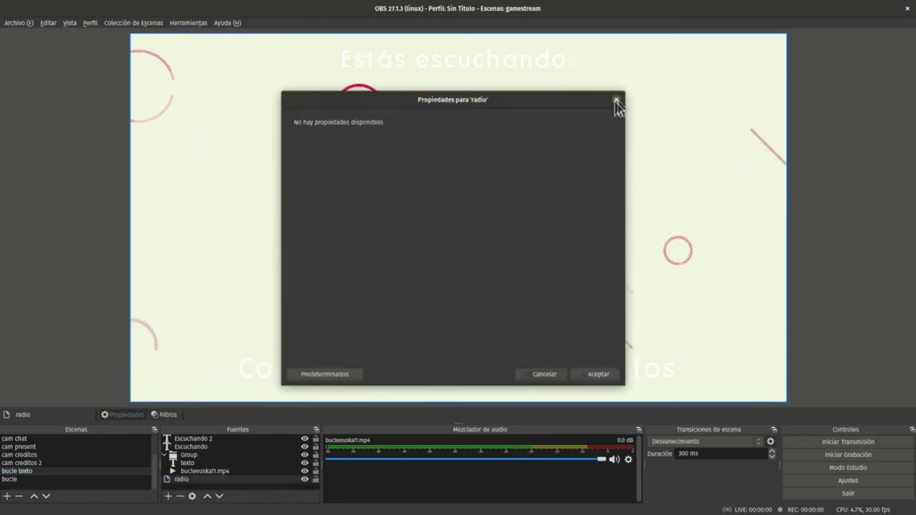
click(616, 101)
click(227, 471)
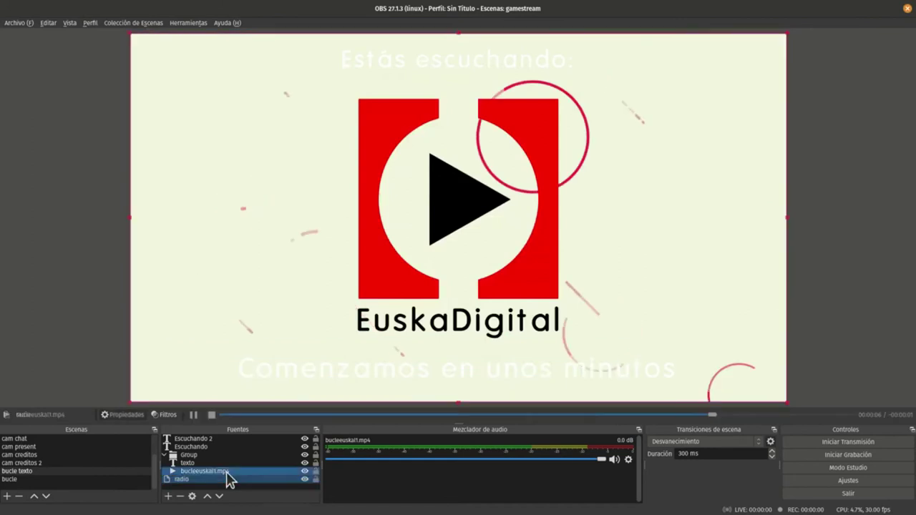
double_click(227, 472)
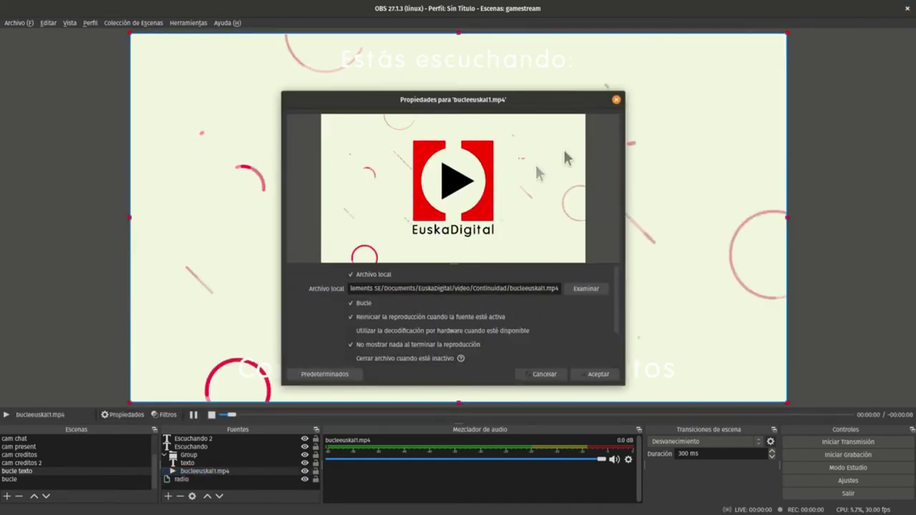
click(616, 100)
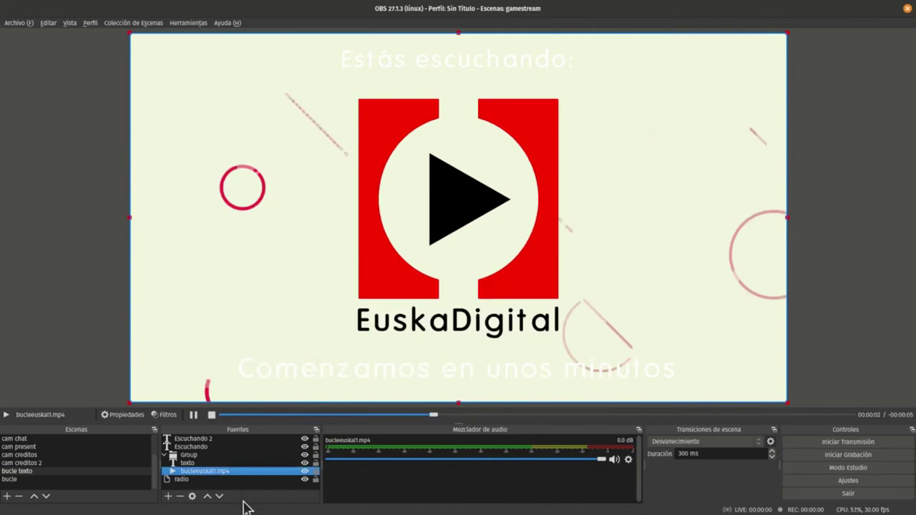
Add a new media source named stream to the bucle scene.
click(87, 479)
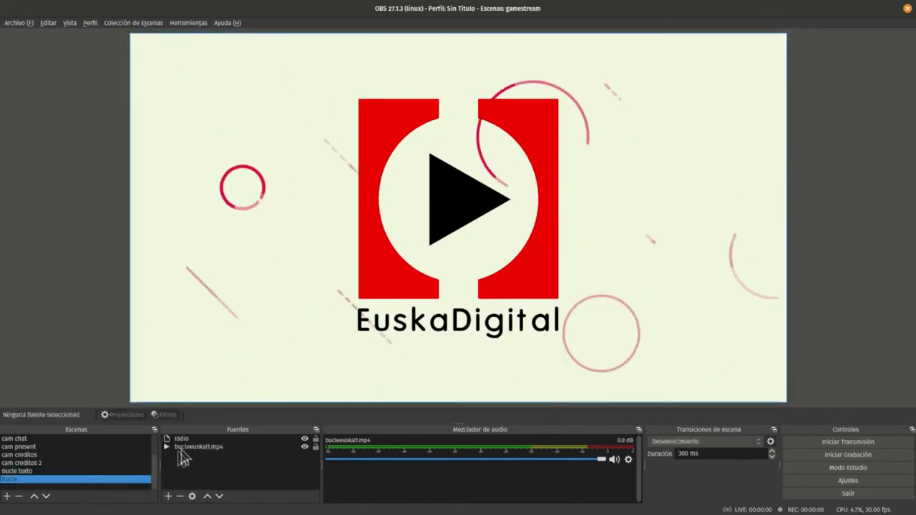
click(168, 496)
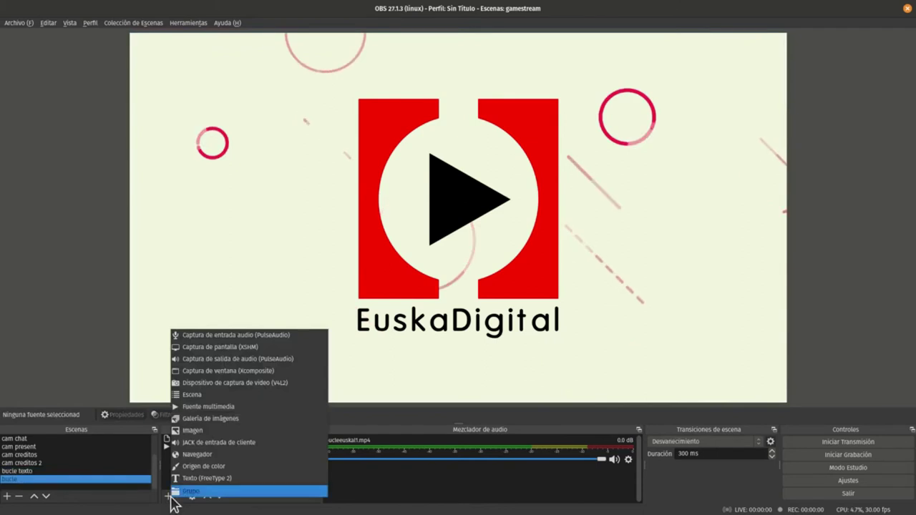
click(229, 406)
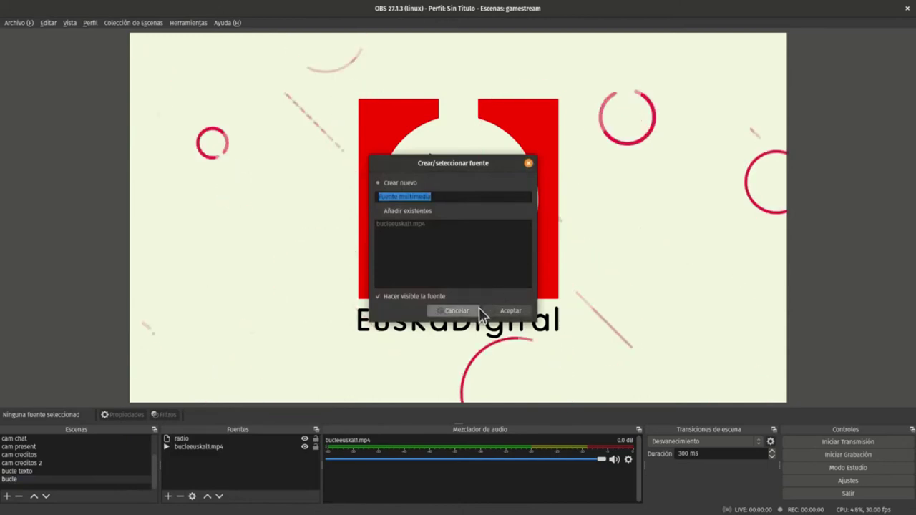
text(ttream)
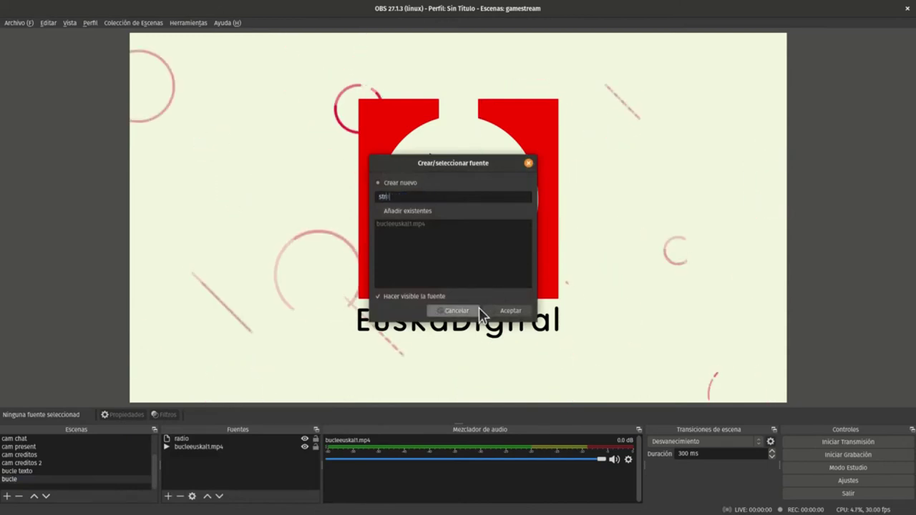
key(Return)
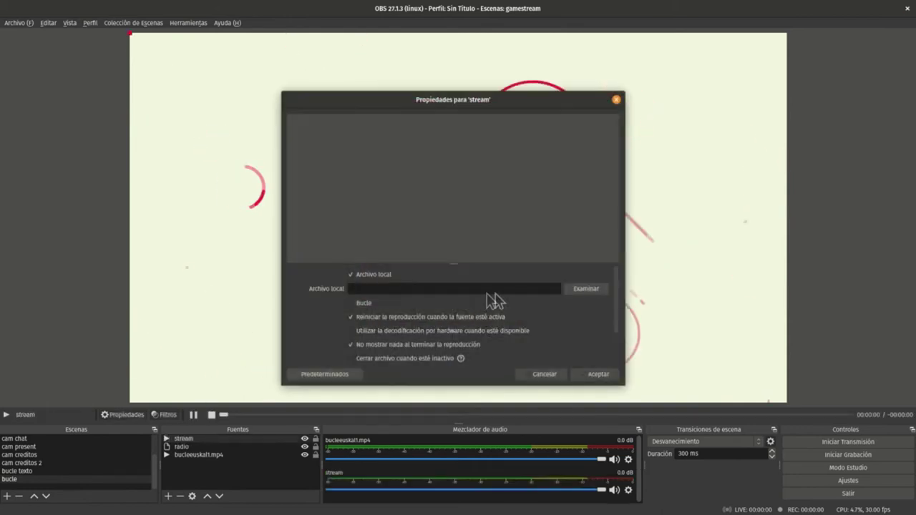
Disable Archivo local for the stream source and review its network input options.
click(352, 275)
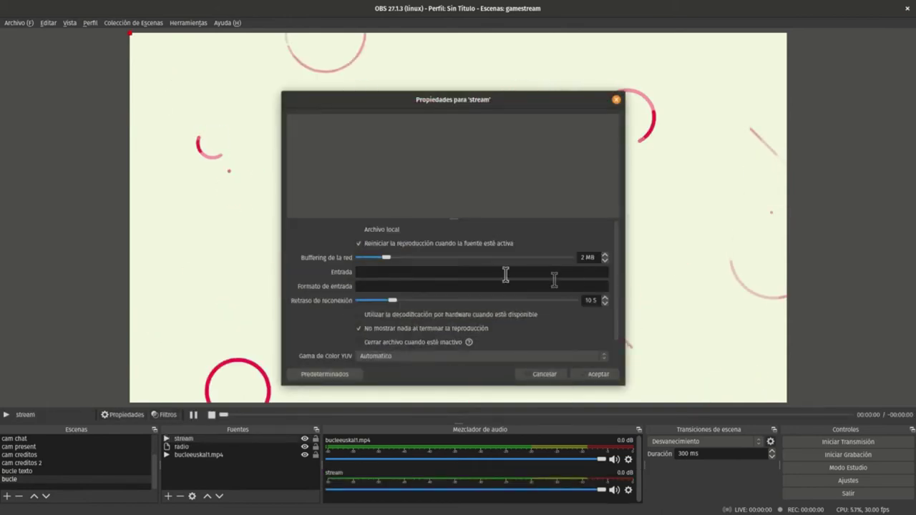
scroll(451, 272, down, 2)
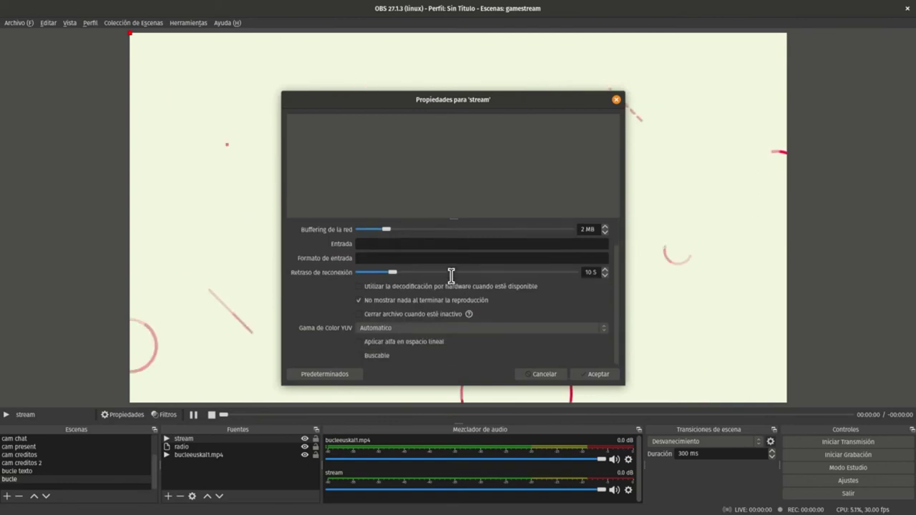
scroll(451, 275, up, 2)
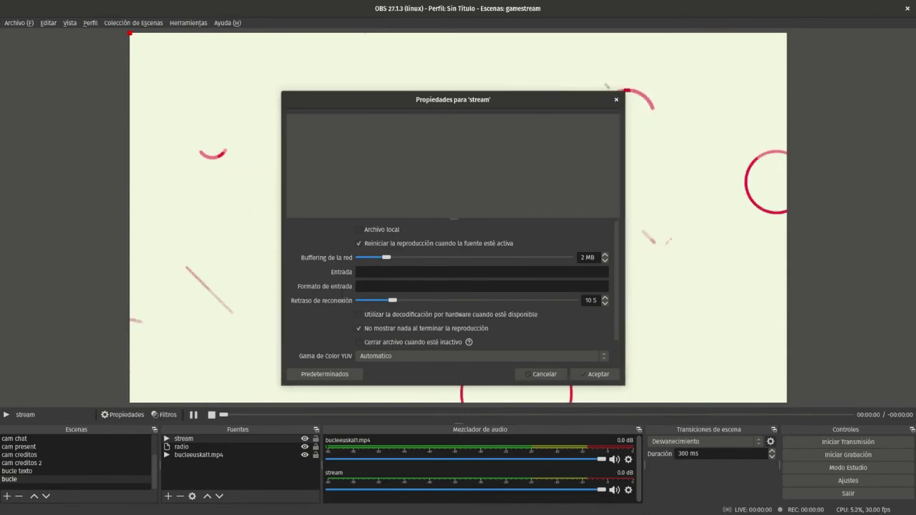
click(426, 273)
text(http://radio1.tecnicofm.com:8000/listen.pls?sid=1)
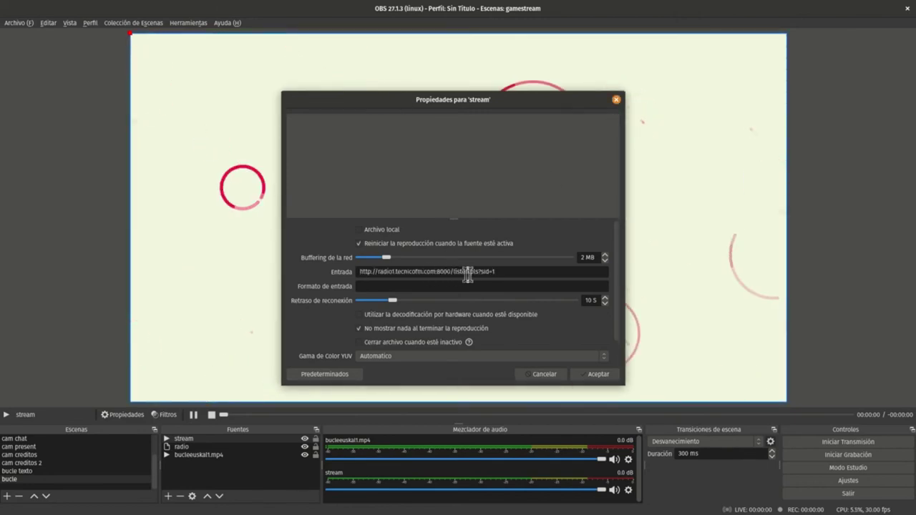
key(BackSpace)
key(BackSpace)
key(BackSpace)
key(BackSpace)
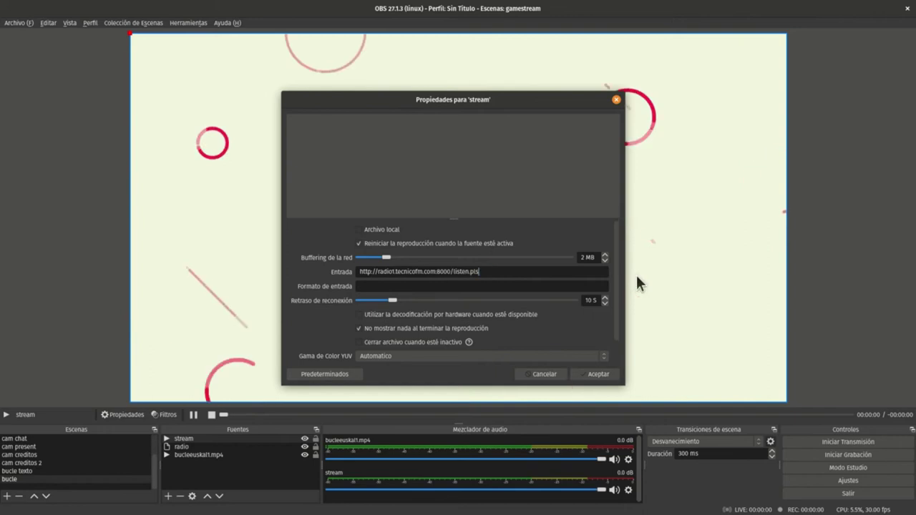
key(BackSpace)
key(BackSpace)
key(BackSpace)
key(BackSpace)
key(BackSpace)
key(BackSpace)
key(BackSpace)
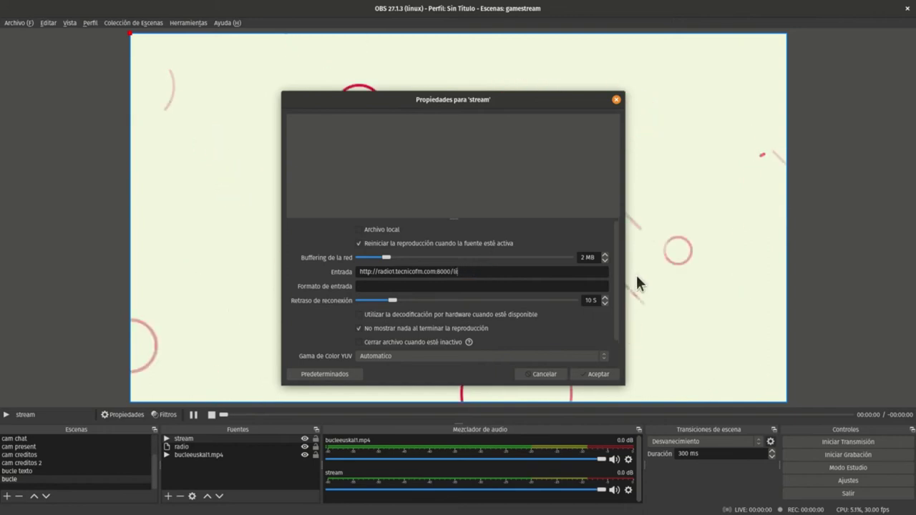
text(stream)
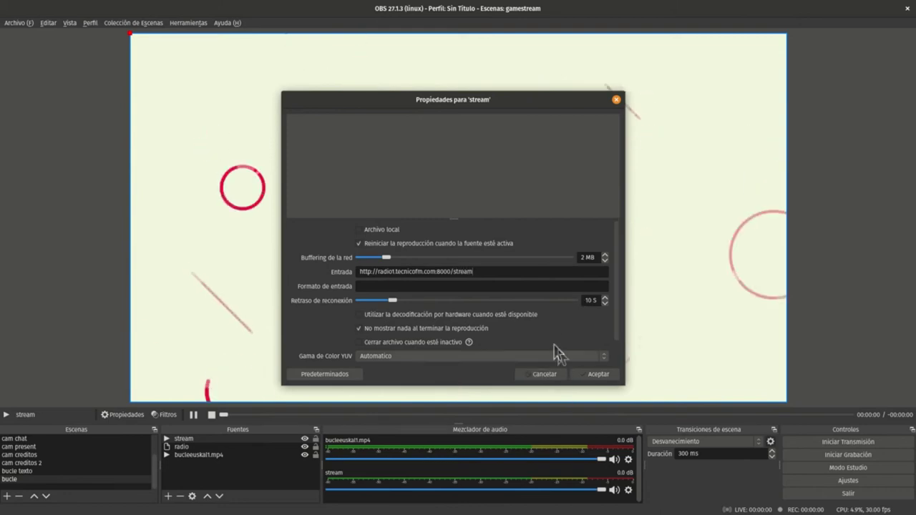
scroll(557, 351, down, 2)
scroll(562, 345, up, 2)
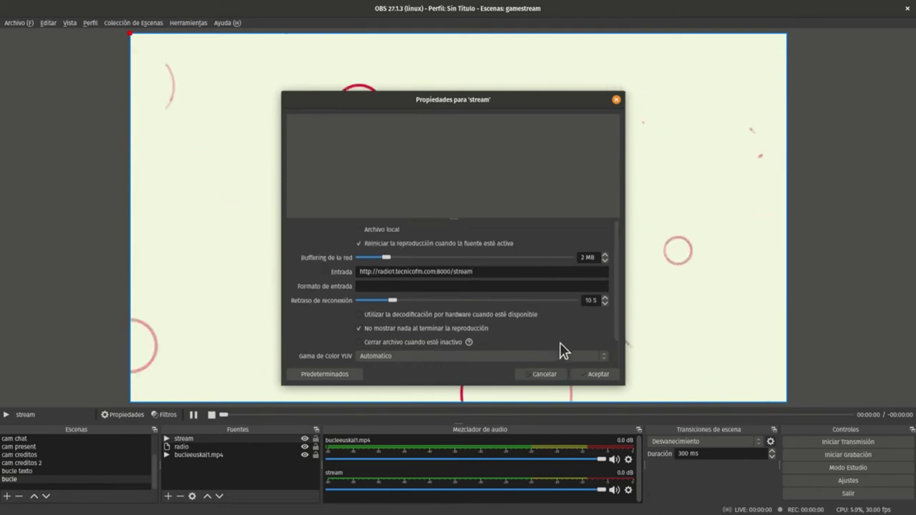
click(594, 375)
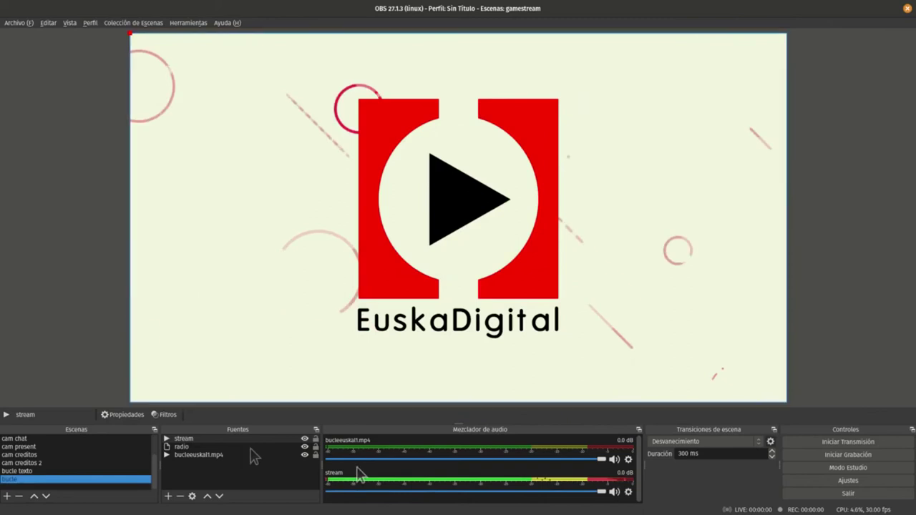
Set the audio monitoring of the stream source to Monitorización y salida in the advanced audio properties.
click(628, 491)
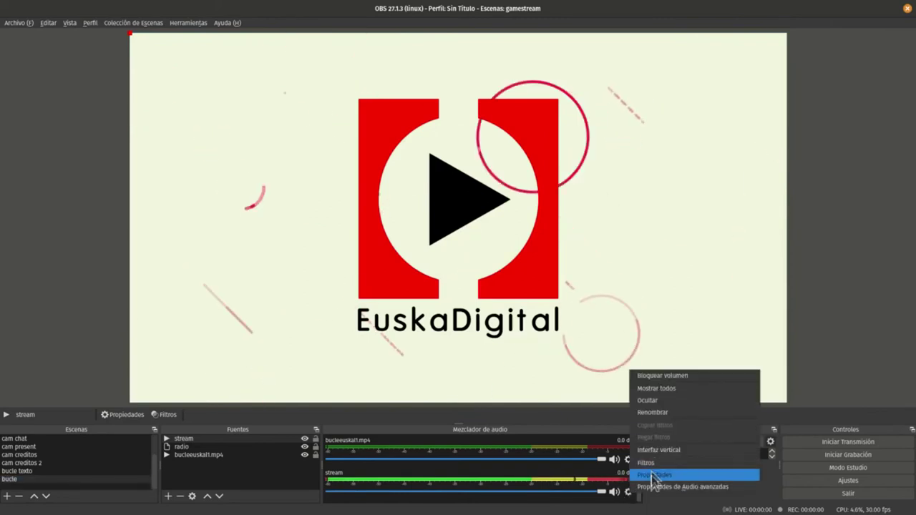
click(651, 487)
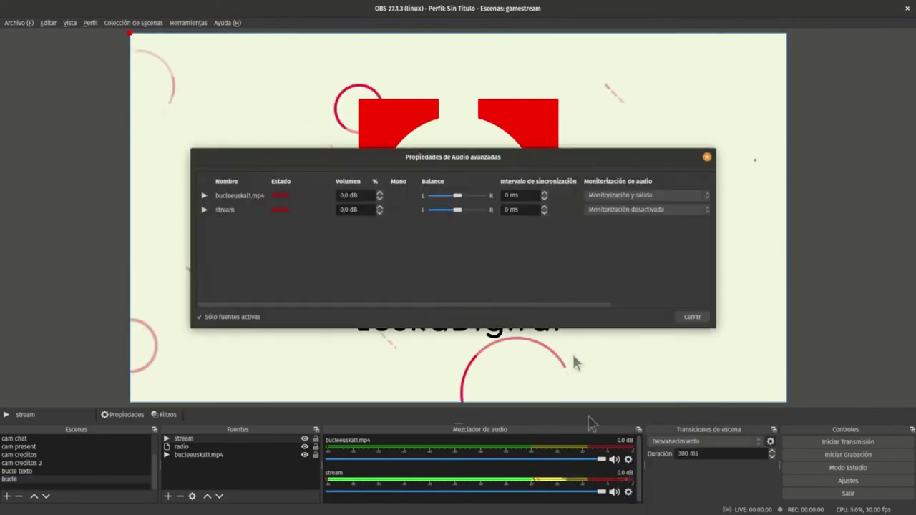
click(611, 211)
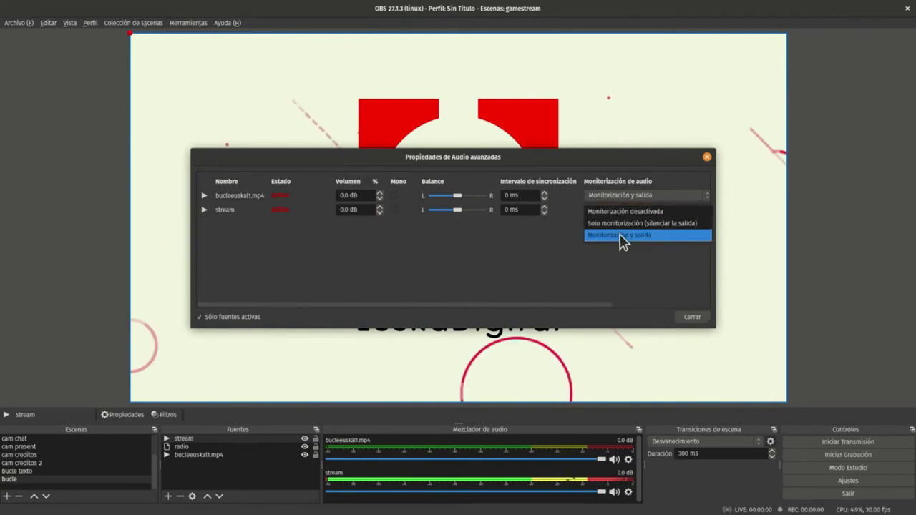
click(622, 237)
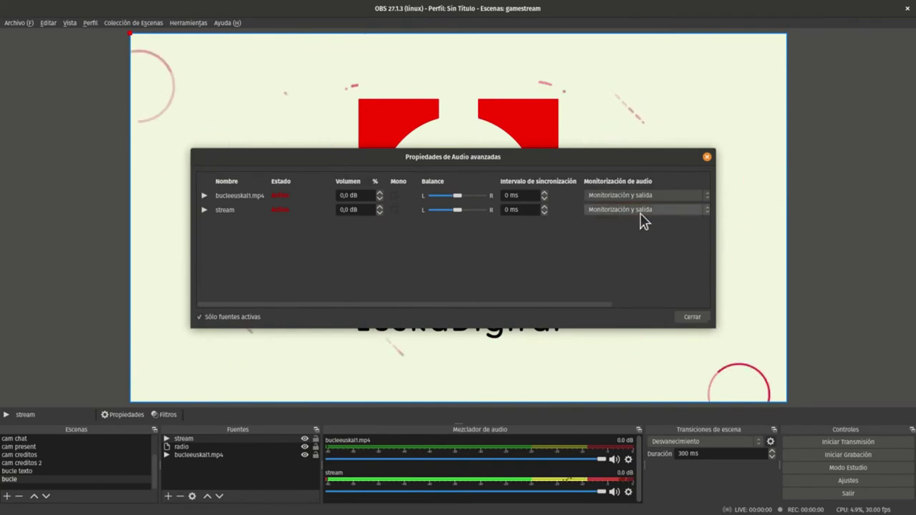
click(692, 318)
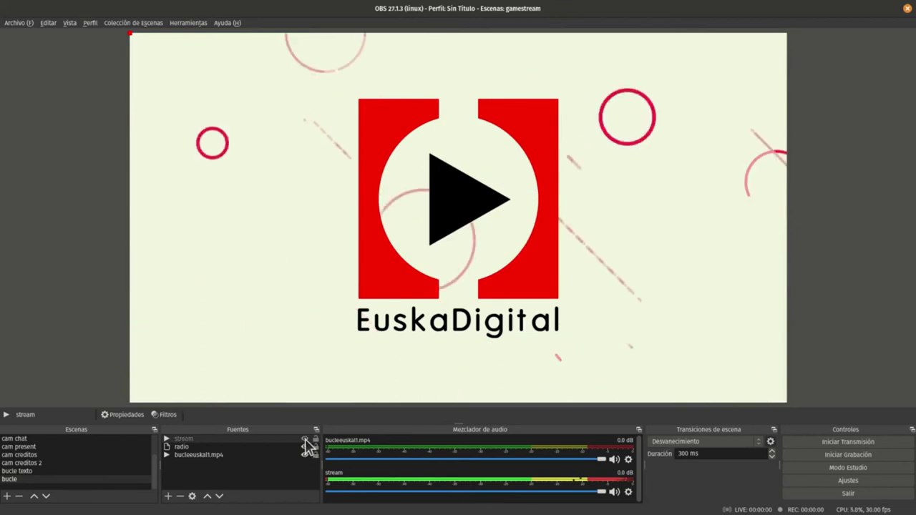
Hide the stream source and delete the radio source from the bucle scene.
click(304, 439)
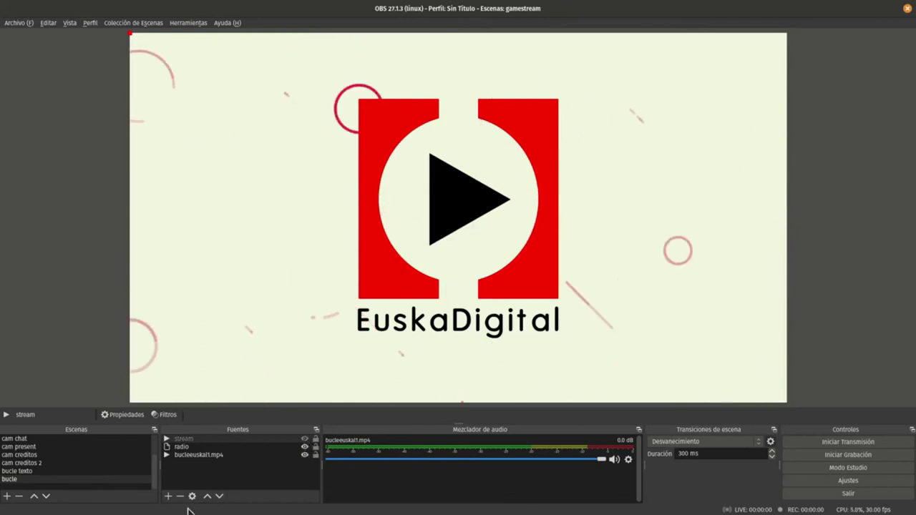
click(203, 463)
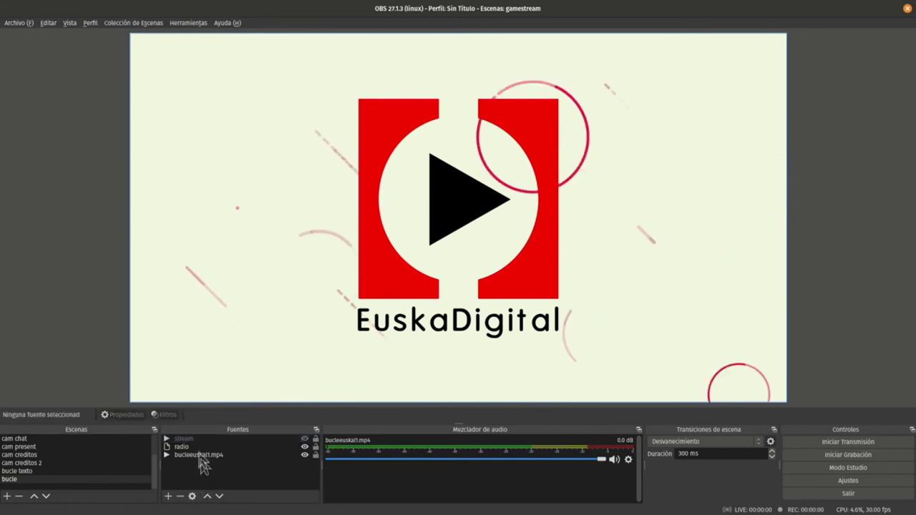
click(199, 450)
key(Delete)
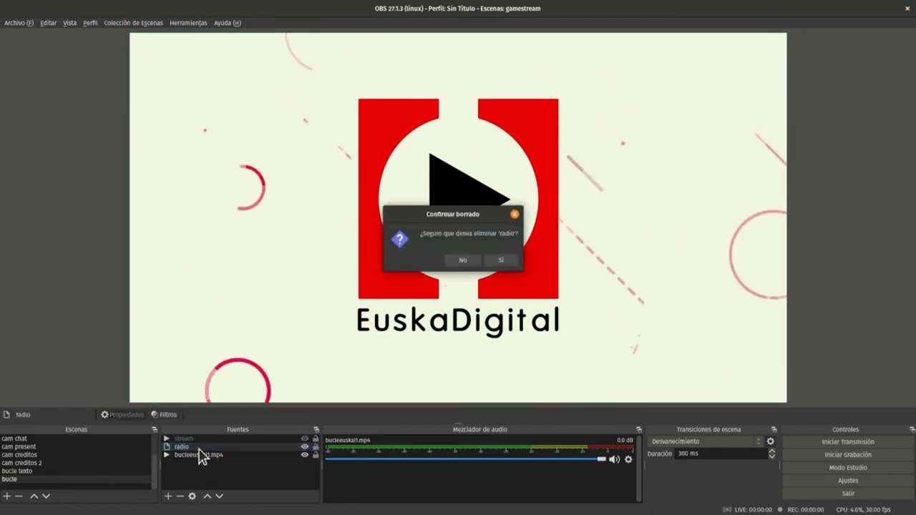
key(Return)
Copy the stream source from the bucle scene into the bucle texto scene.
click(67, 473)
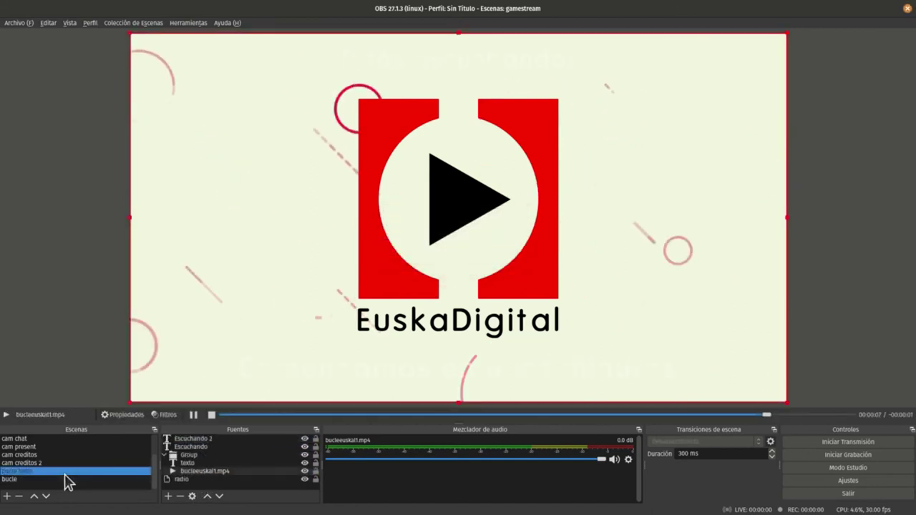
click(118, 479)
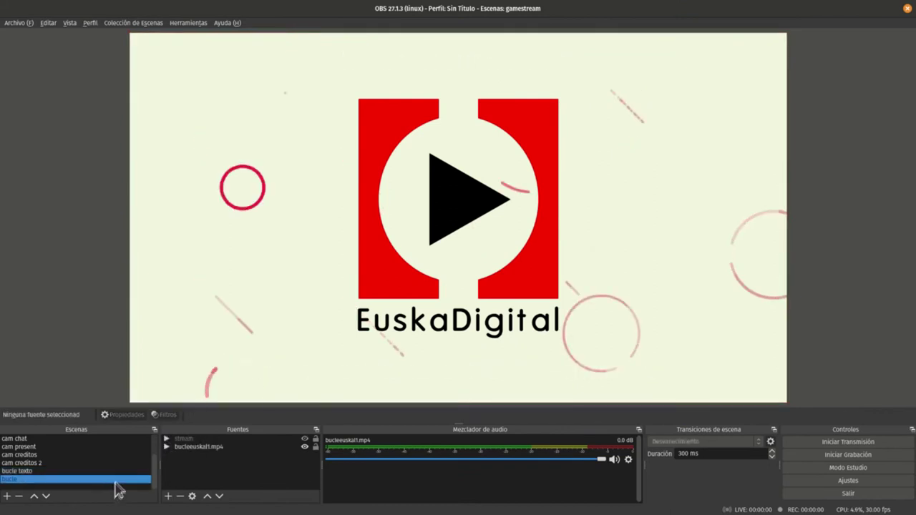
click(179, 446)
click(120, 472)
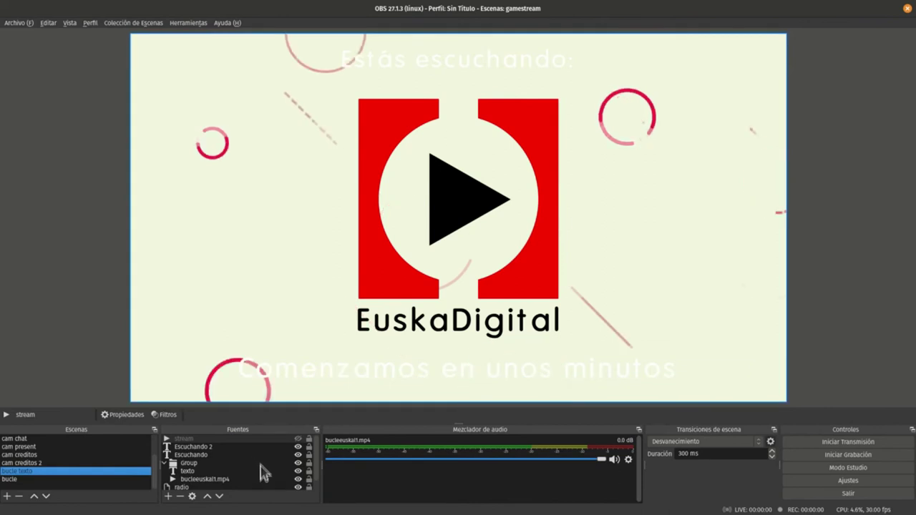
Delete the radio source from the bucle texto scene.
click(239, 479)
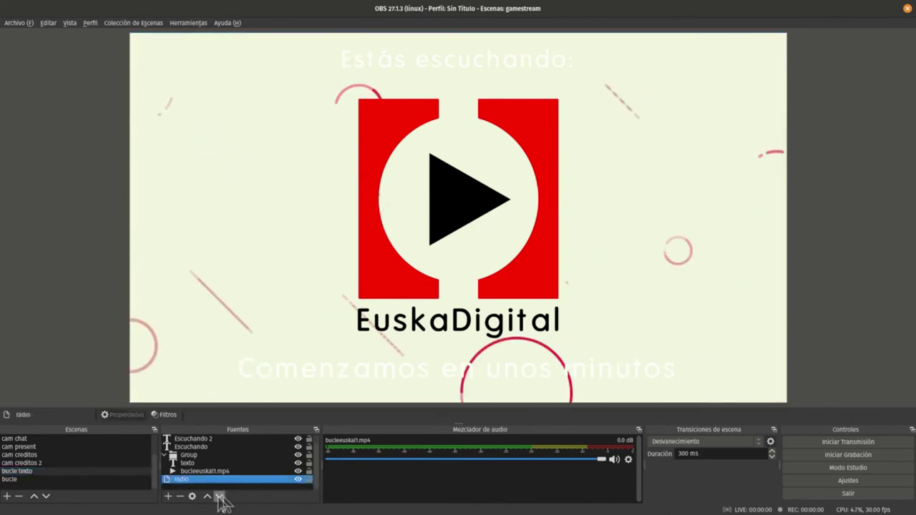
click(181, 495)
key(Return)
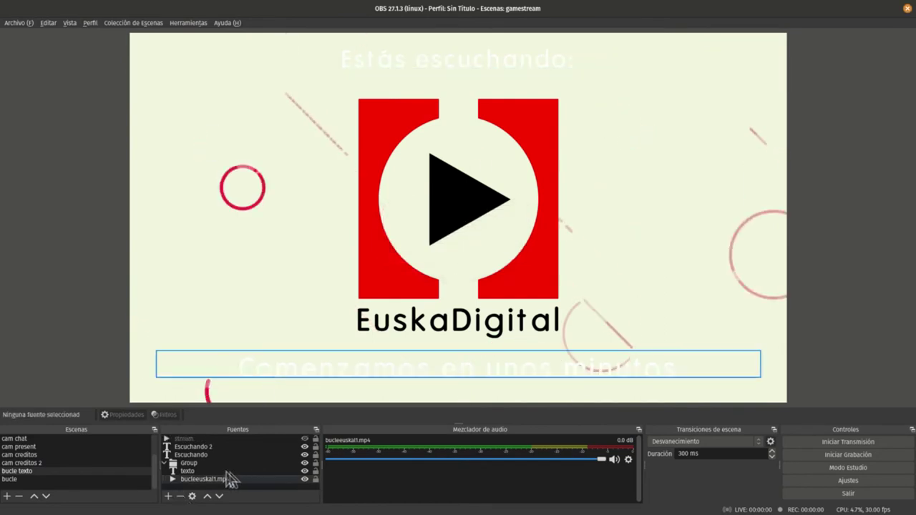
Set both Color 1 and Color 2 of the Escuchando 2 text source to black (#000000).
click(216, 448)
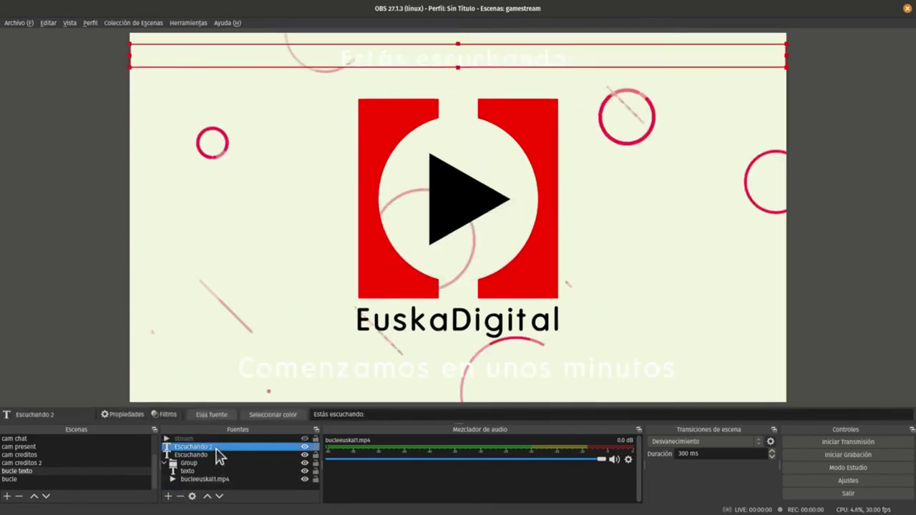
double_click(216, 448)
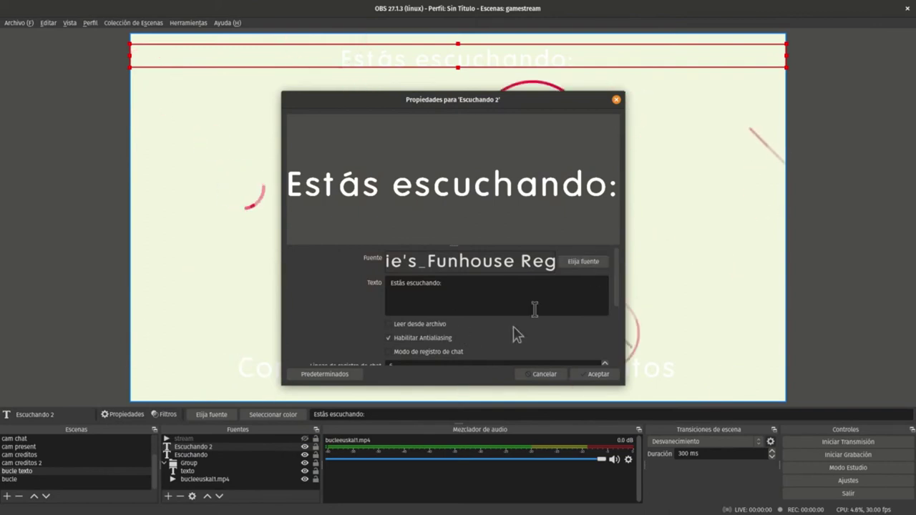
scroll(516, 333, down, 4)
click(528, 285)
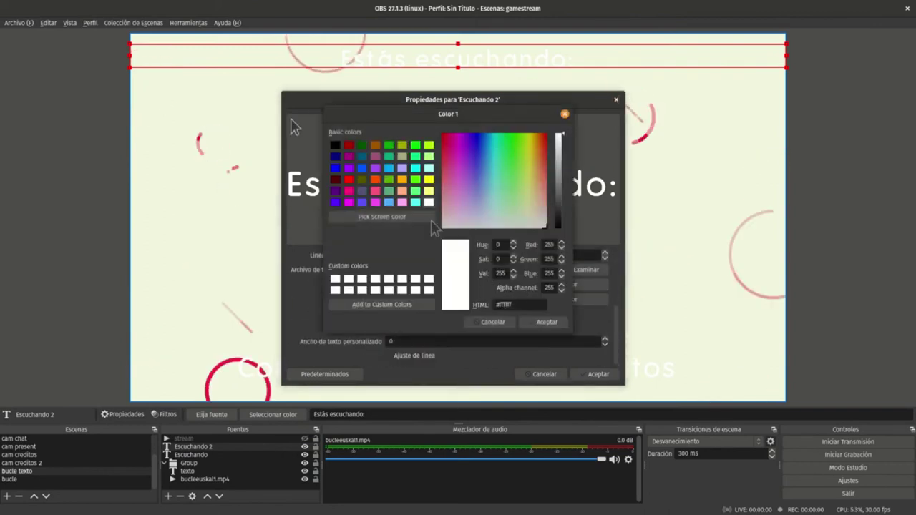
click(341, 144)
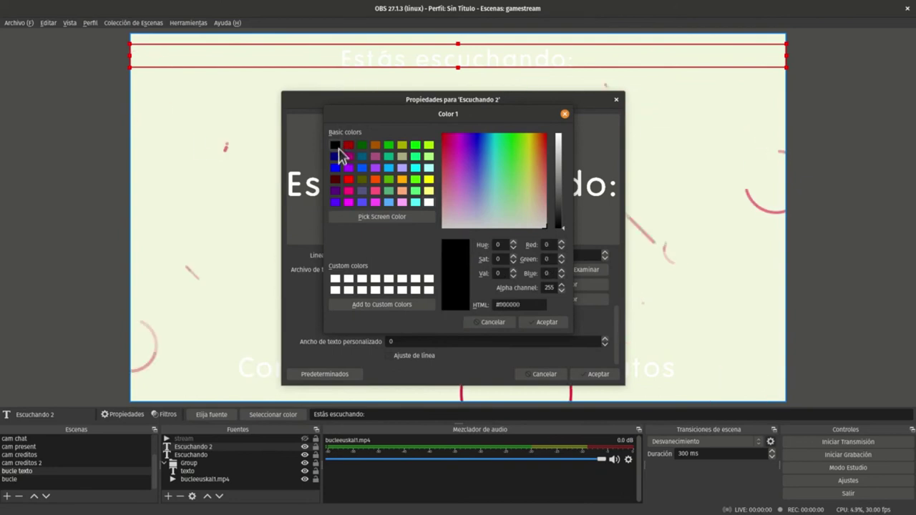
click(553, 322)
click(555, 301)
click(335, 145)
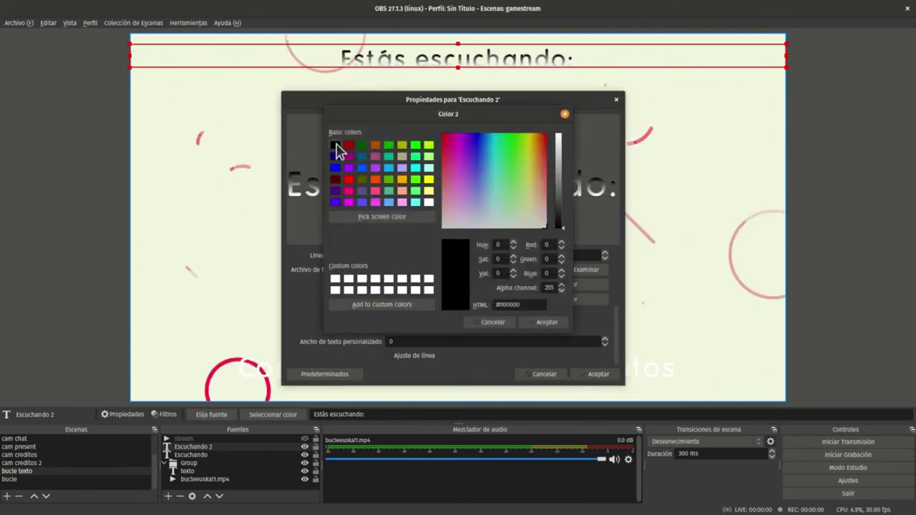
click(540, 323)
click(591, 375)
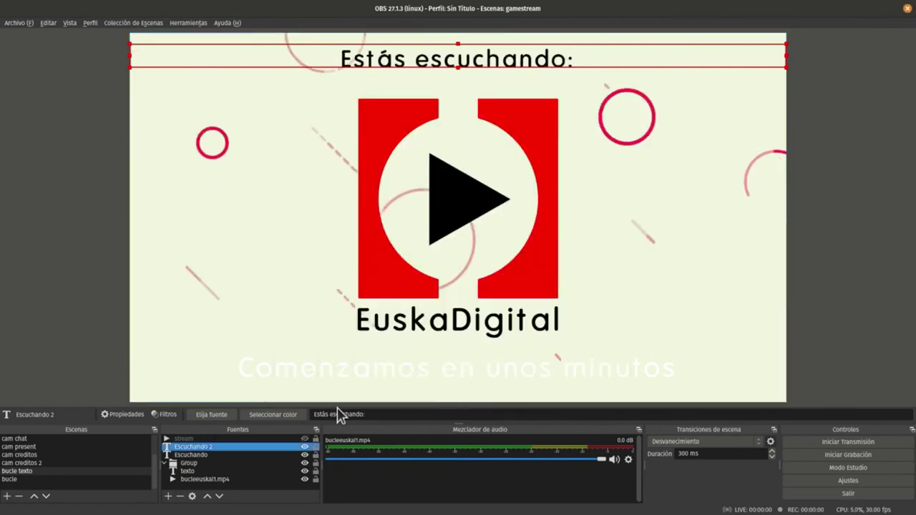
Open the properties of the Escuchando text source and enable Leer desde archivo.
double_click(251, 455)
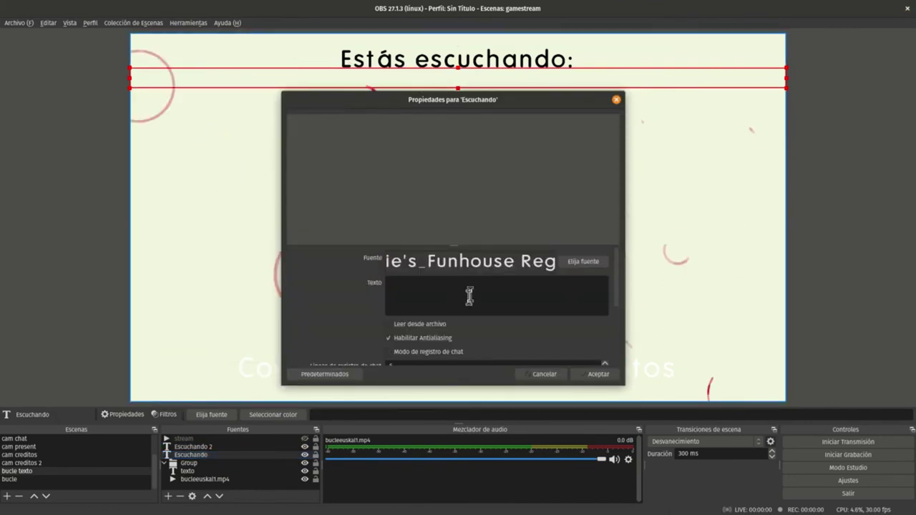
scroll(433, 302, down, 4)
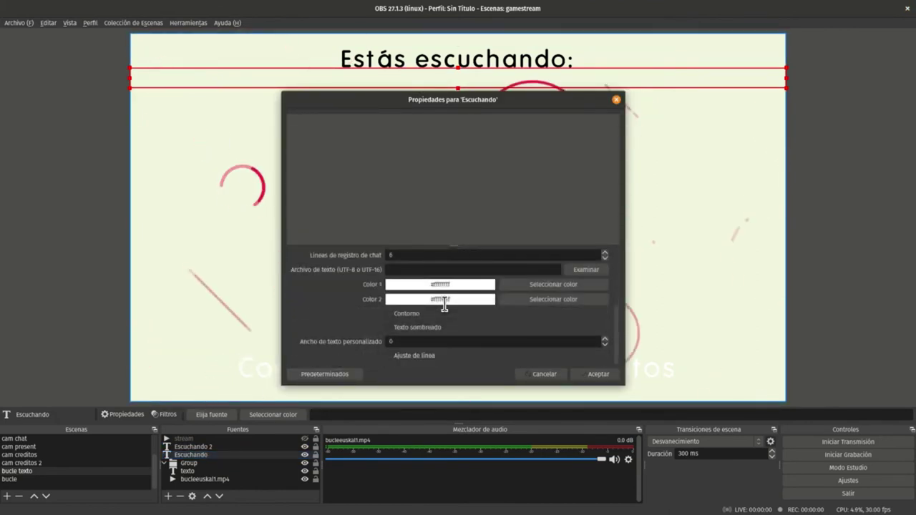
scroll(448, 304, up, 5)
scroll(446, 300, down, 3)
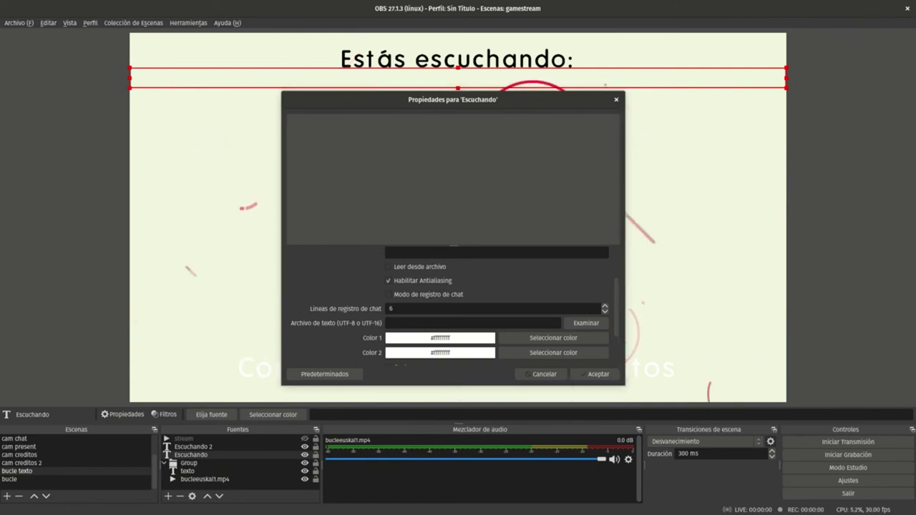
click(389, 266)
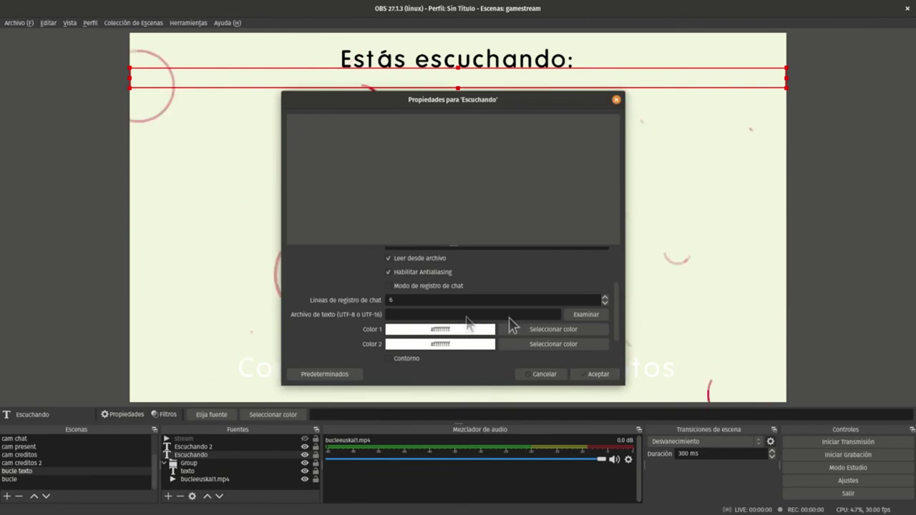
scroll(458, 272, up, 3)
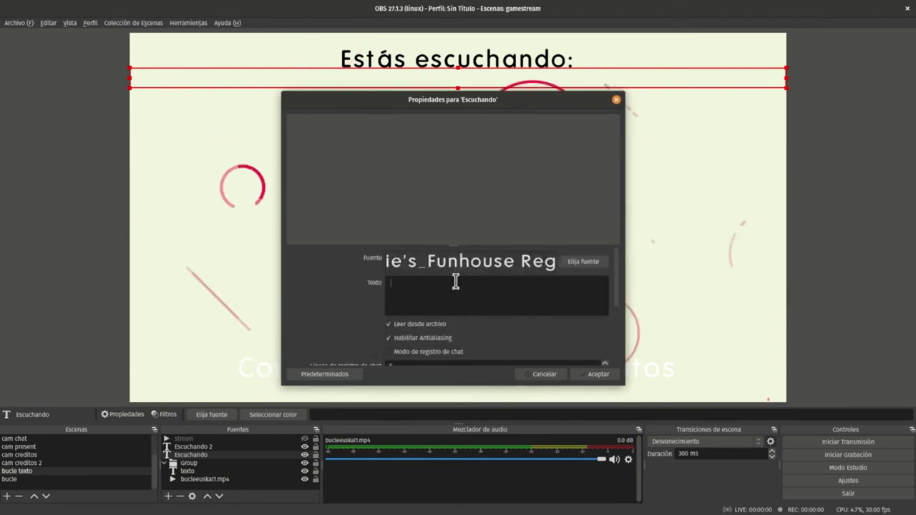
scroll(456, 286, down, 5)
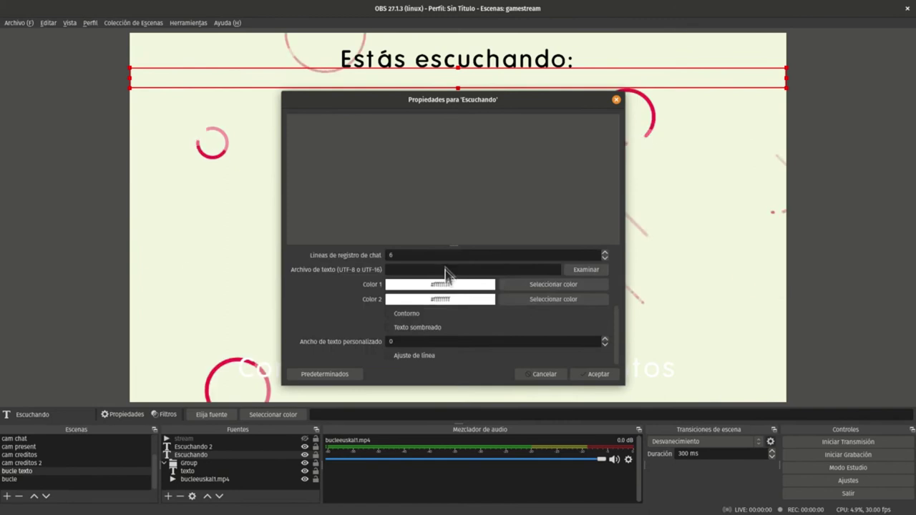
click(583, 272)
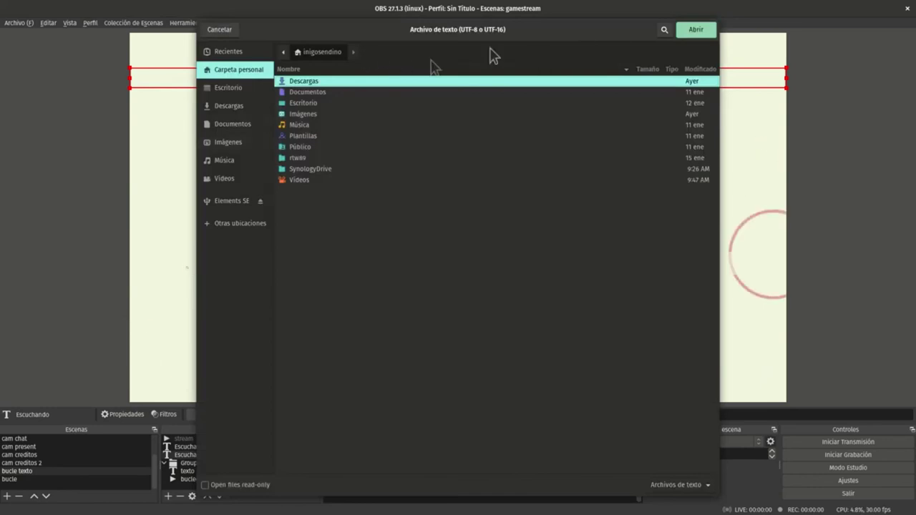
click(229, 32)
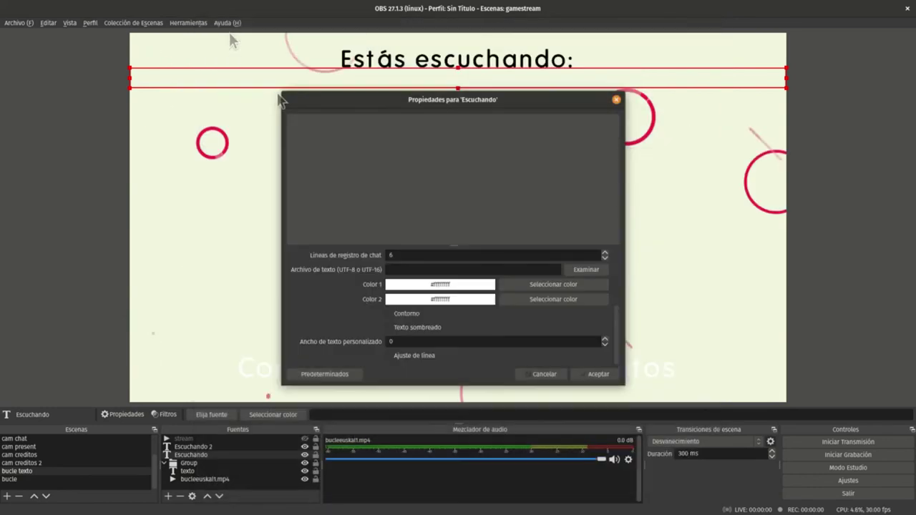
scroll(440, 343, up, 3)
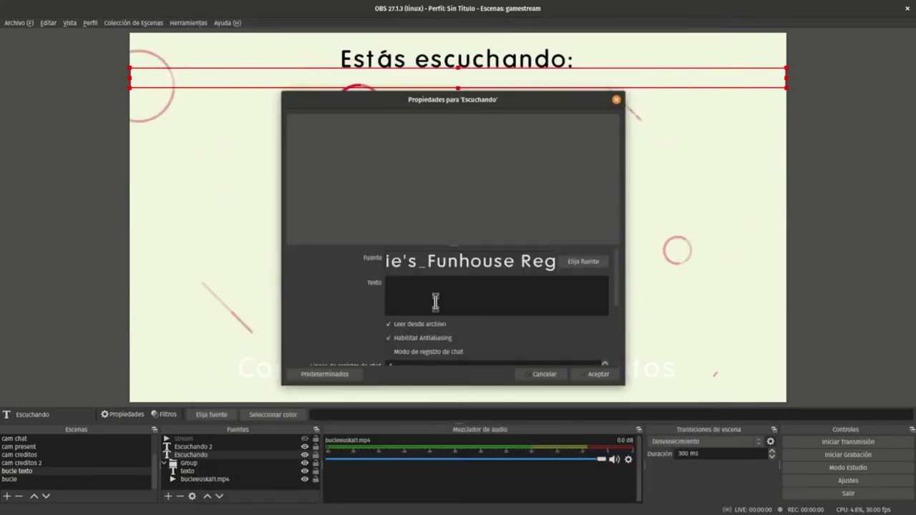
text(http://radio1.tecnicofm.com:8000/currentsong)
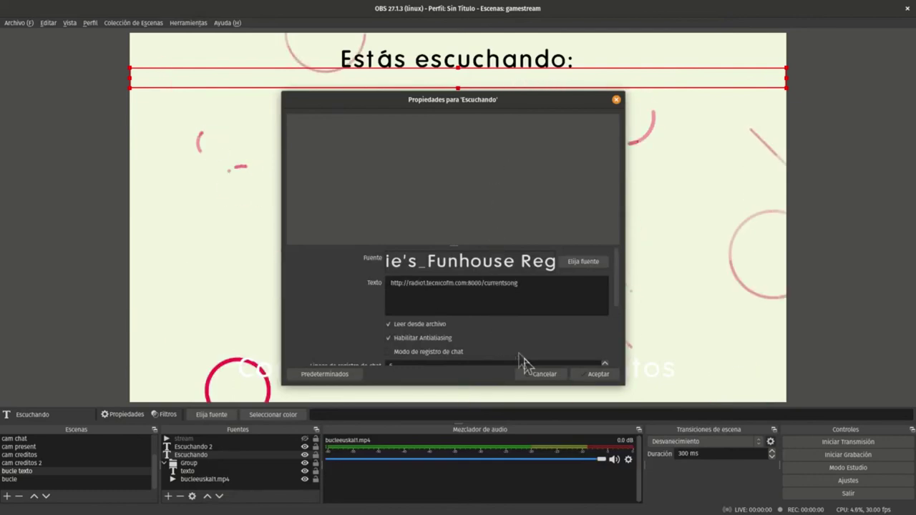
click(595, 374)
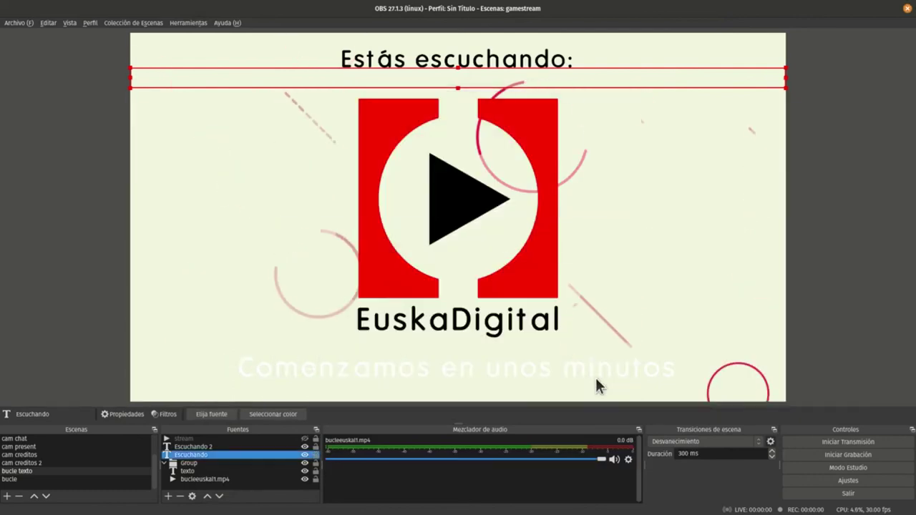
Try the Escuchando text source with Leer desde archivo disabled and re-enabled, and discard the property changes.
double_click(234, 455)
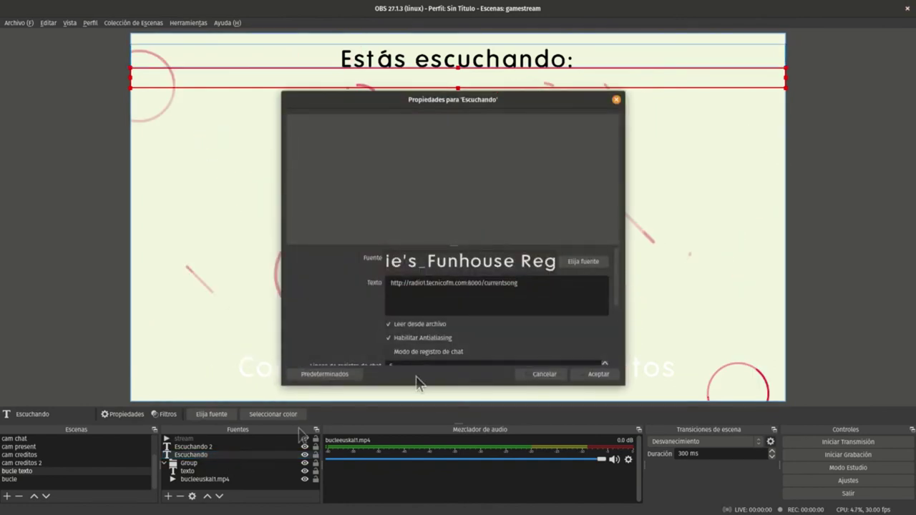
click(395, 331)
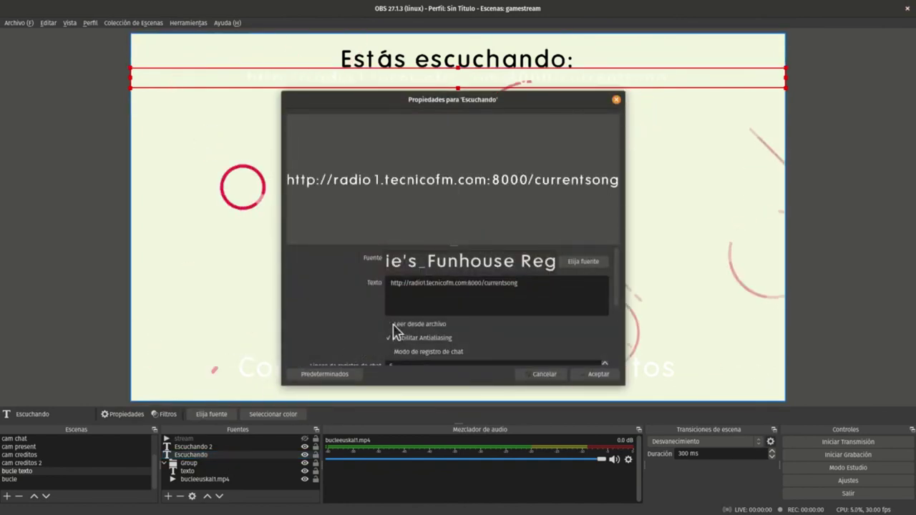
click(395, 331)
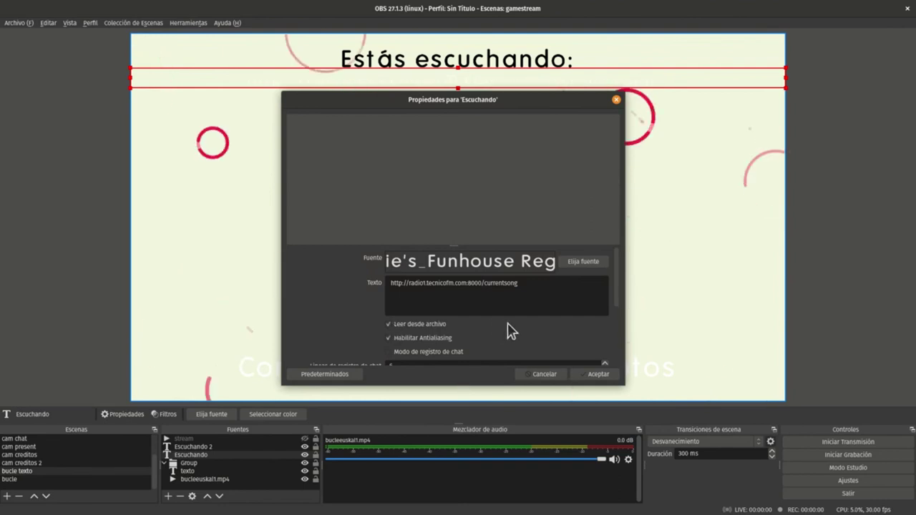
scroll(516, 354, down, 2)
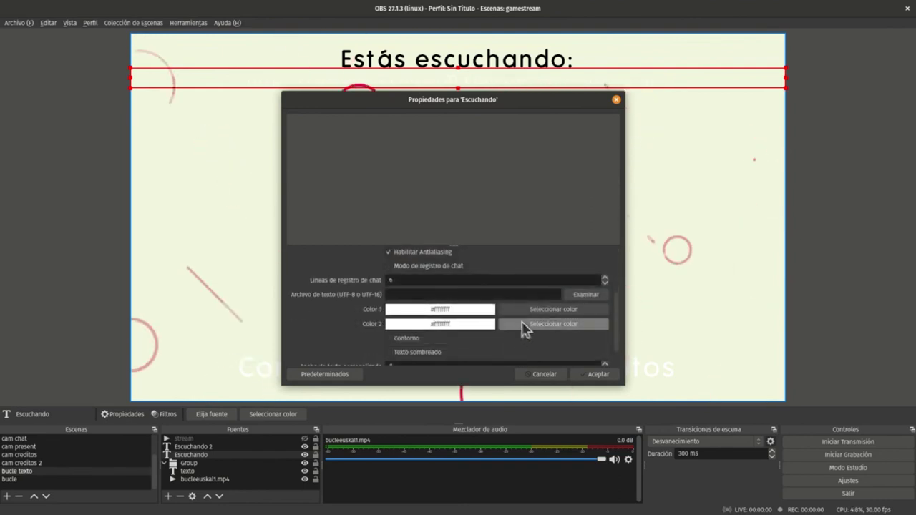
click(546, 374)
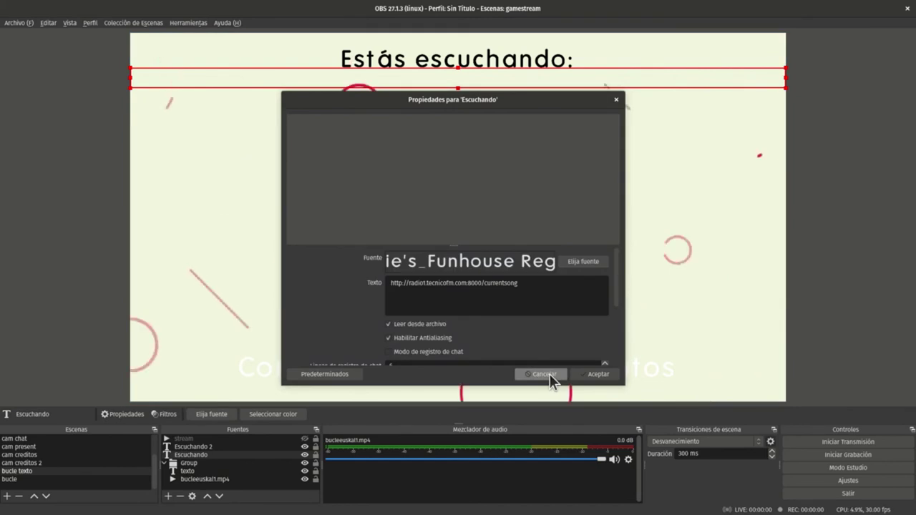
Hide the Escuchando 2 and Escuchando text sources in the bucle texto scene.
click(305, 447)
click(305, 455)
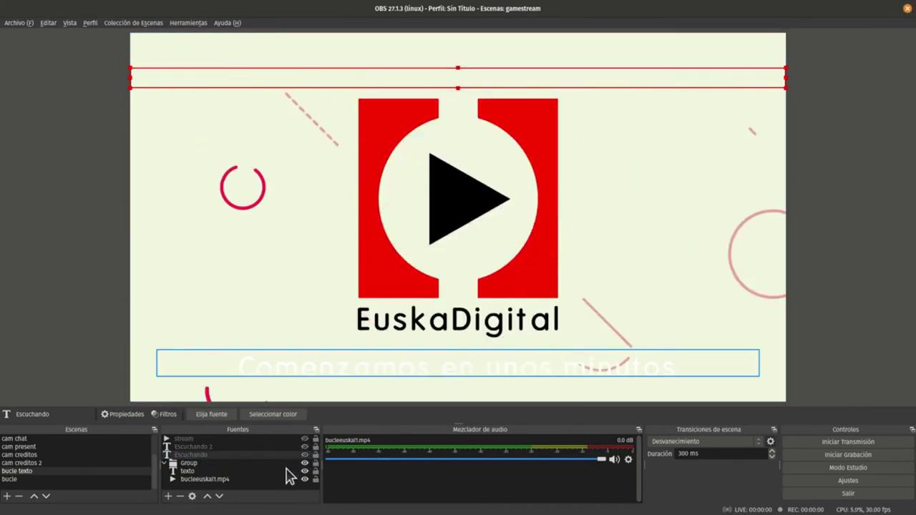
Set both Color 1 and Color 2 of the grouped texto source to black (#000000) and clear the source selection.
double_click(286, 472)
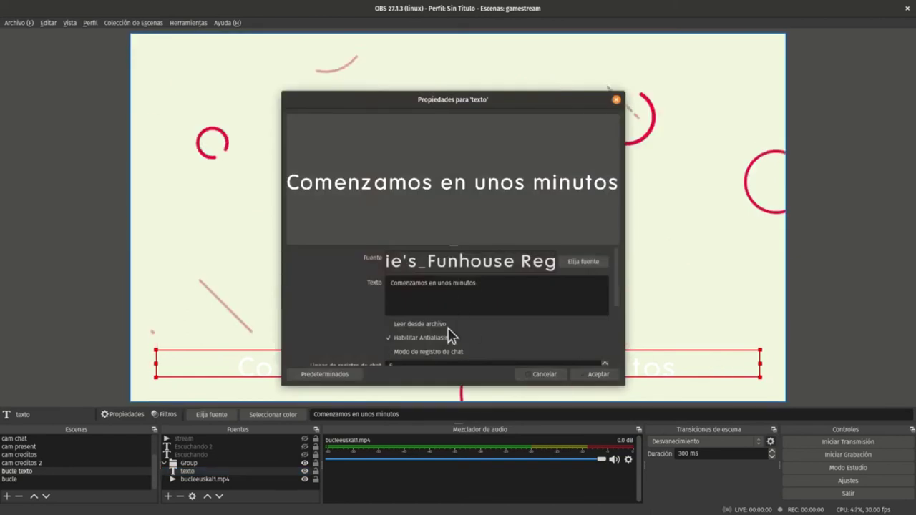
scroll(447, 318, down, 3)
click(522, 287)
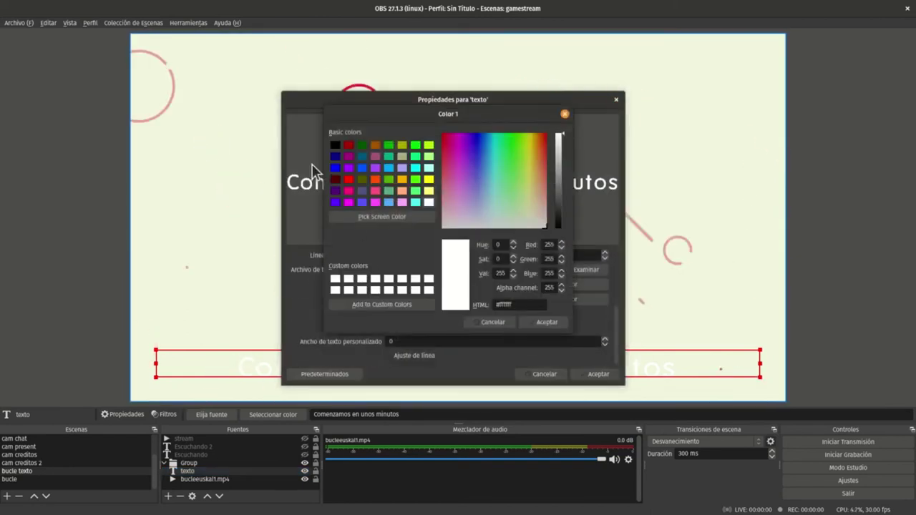
click(335, 145)
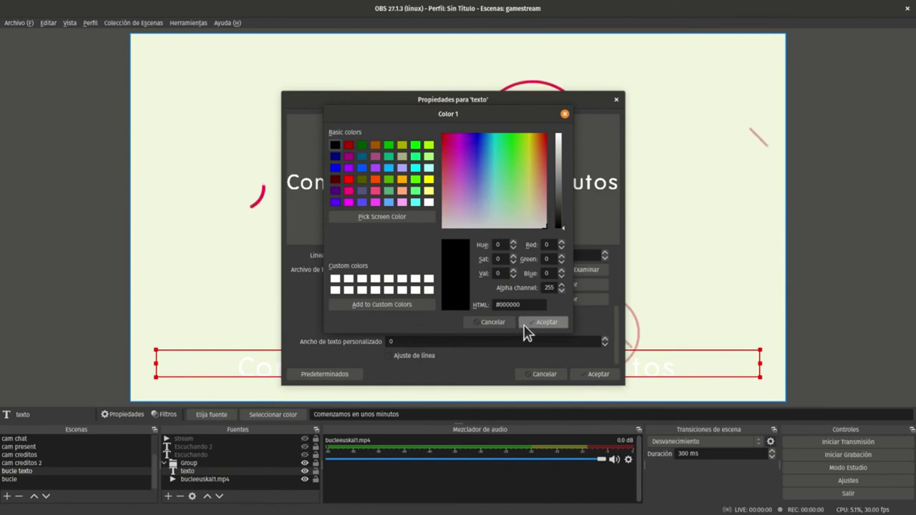
click(545, 323)
click(518, 300)
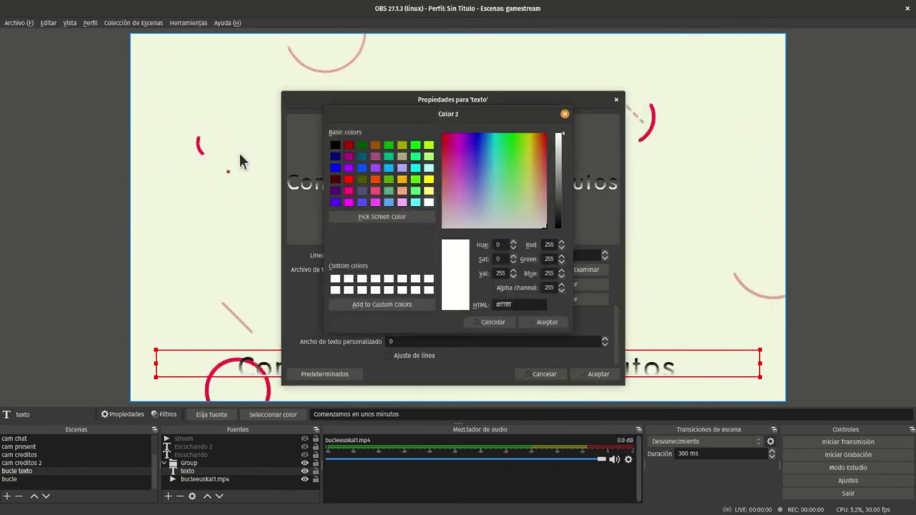
click(335, 145)
click(546, 323)
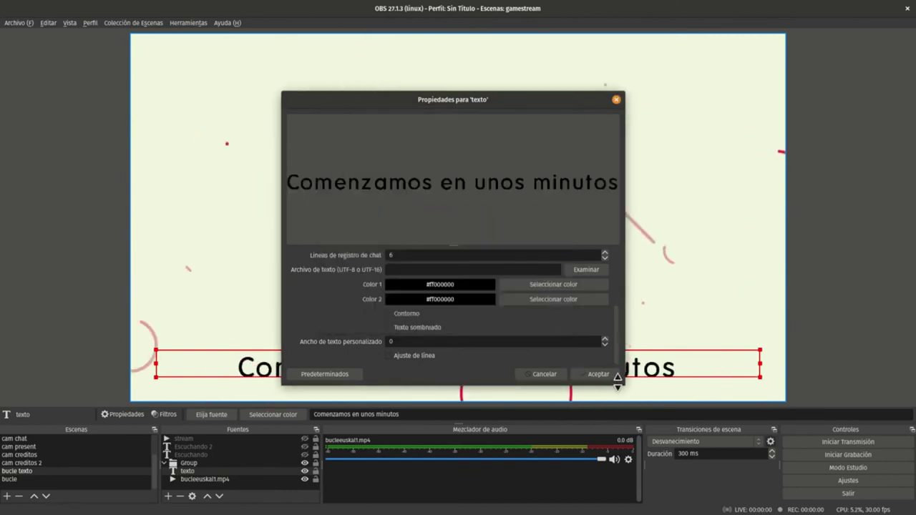
click(600, 374)
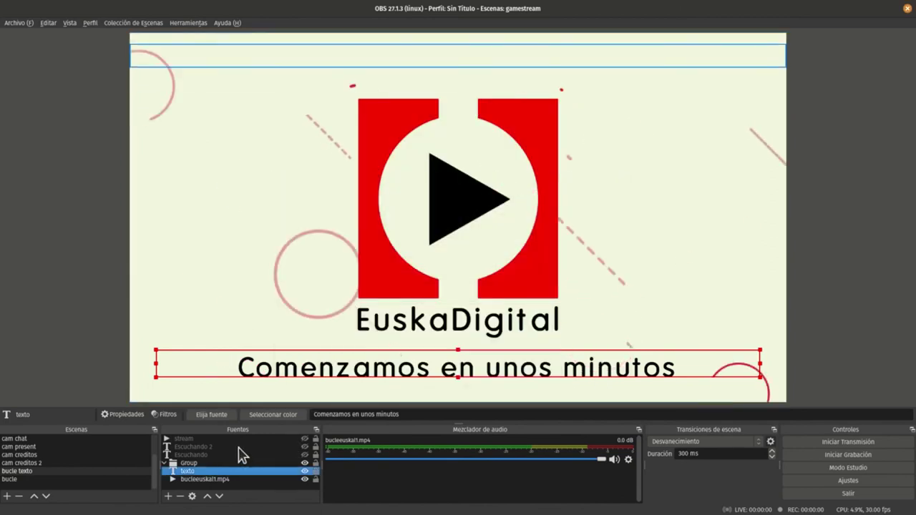
click(223, 493)
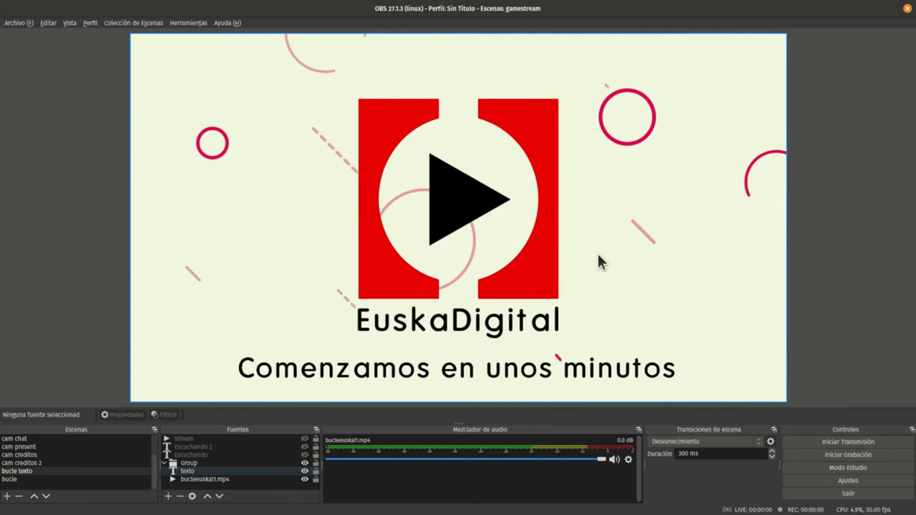
View the bucle scene, return to bucle texto and look through the list of scenes.
click(90, 480)
click(87, 471)
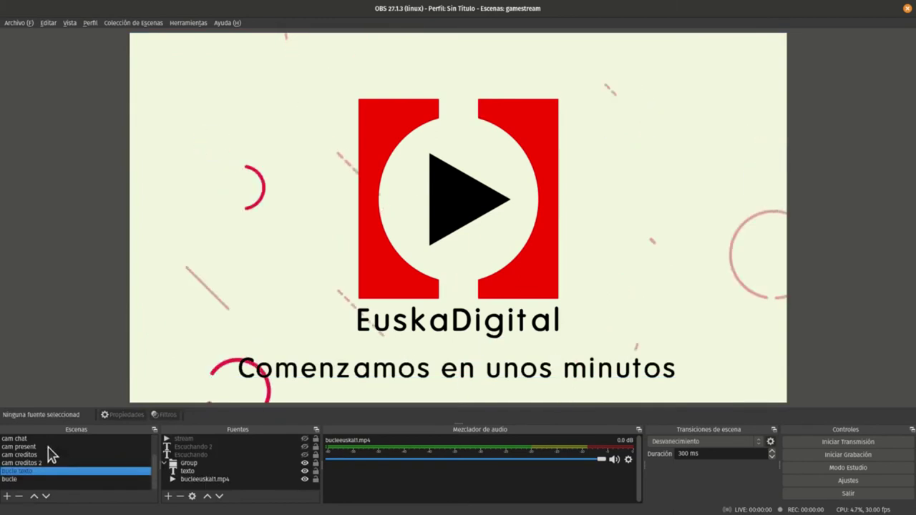
scroll(54, 455, up, 1)
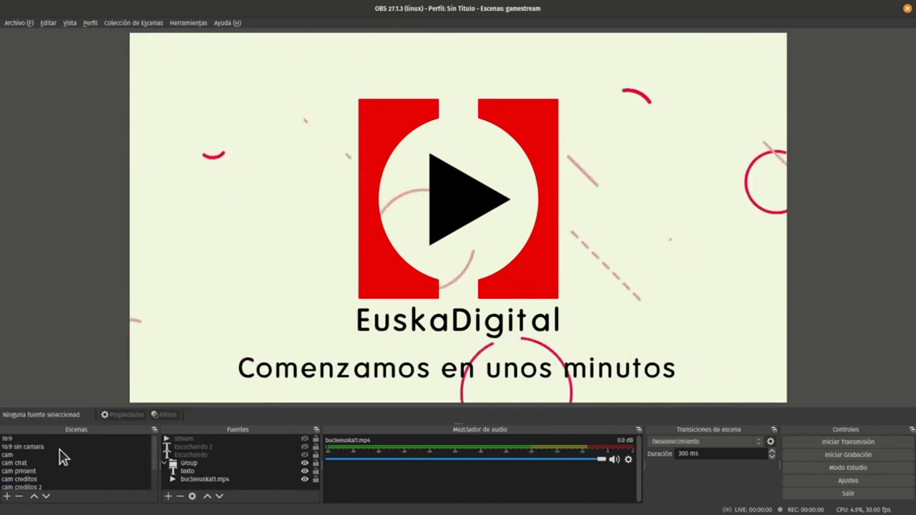
scroll(118, 473, down, 1)
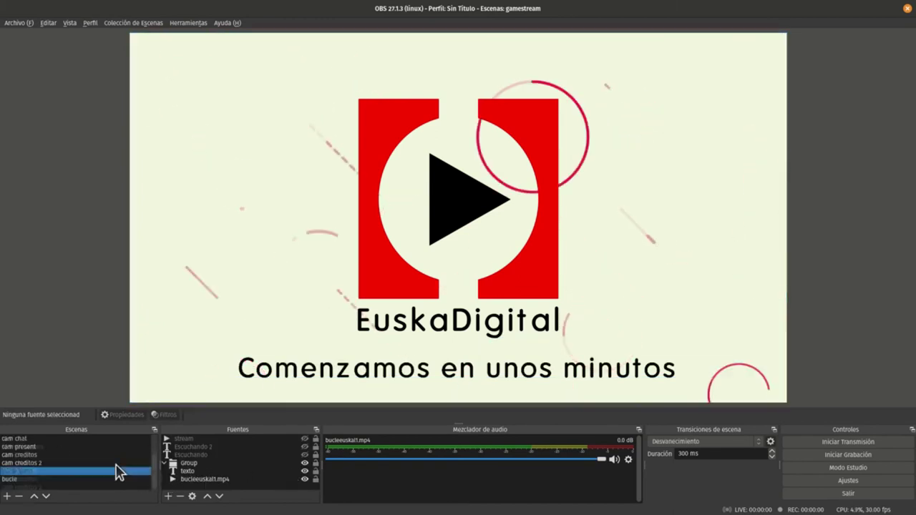
Add a new scene with the suggested name Escena 2 and view the source types that can be added to it.
click(7, 496)
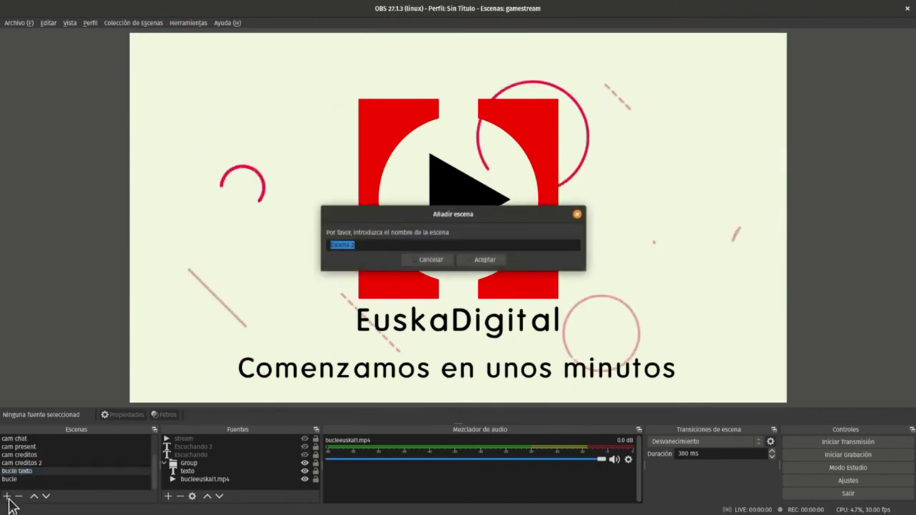
key(Return)
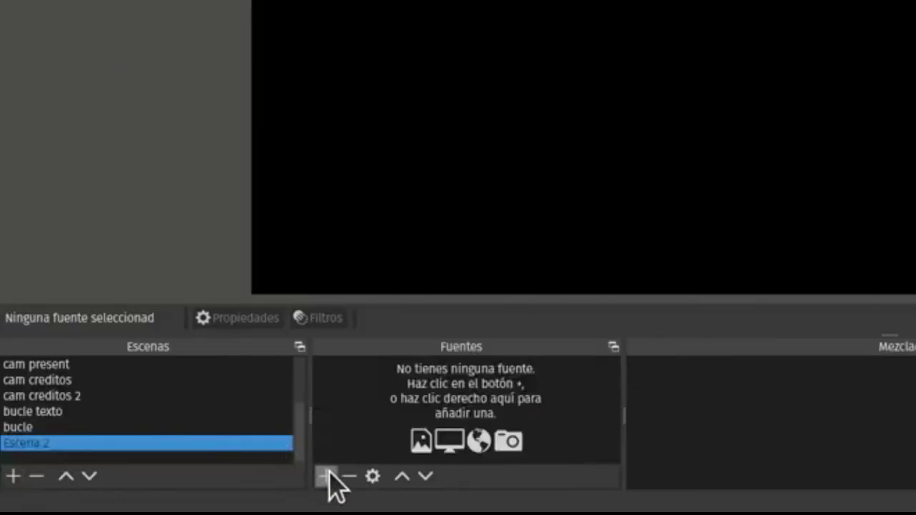
click(326, 476)
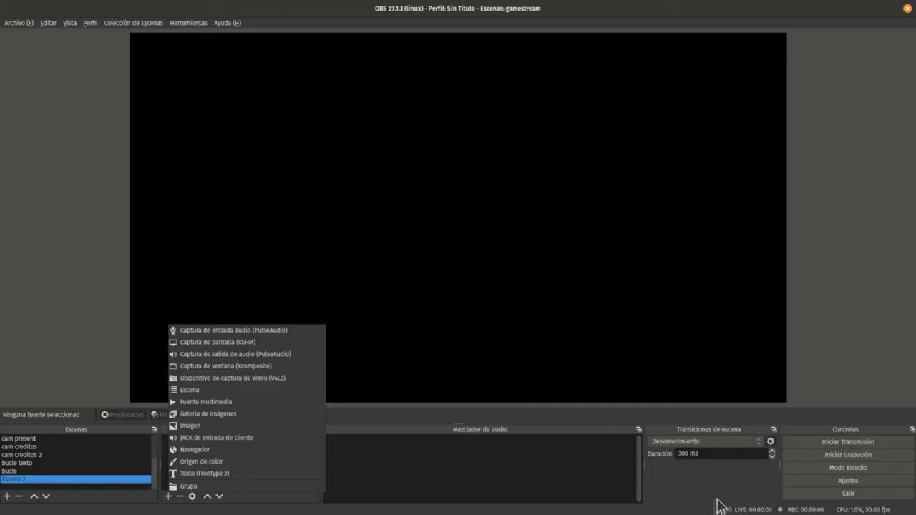
click(719, 506)
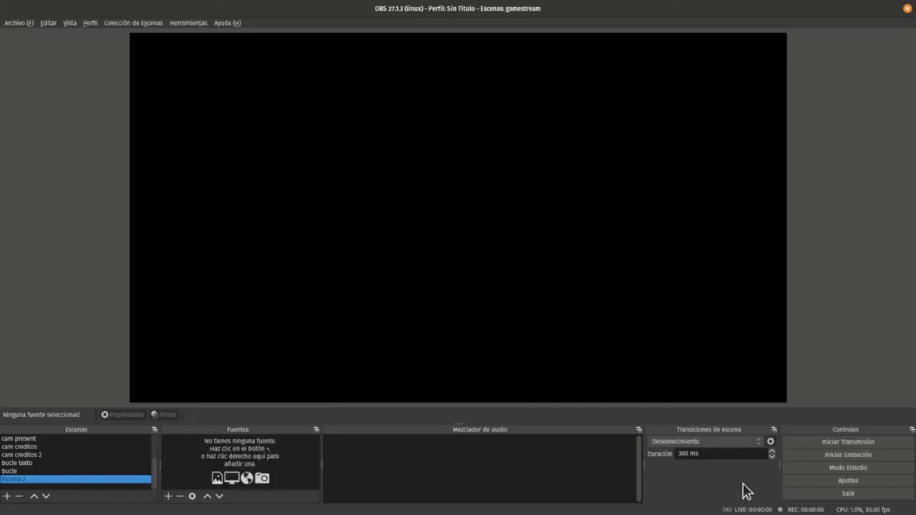
Try the YouTube - RTMPS, Restream.io, Facebook Live and Twitch services in the Emisión settings, and discard the changes.
click(811, 479)
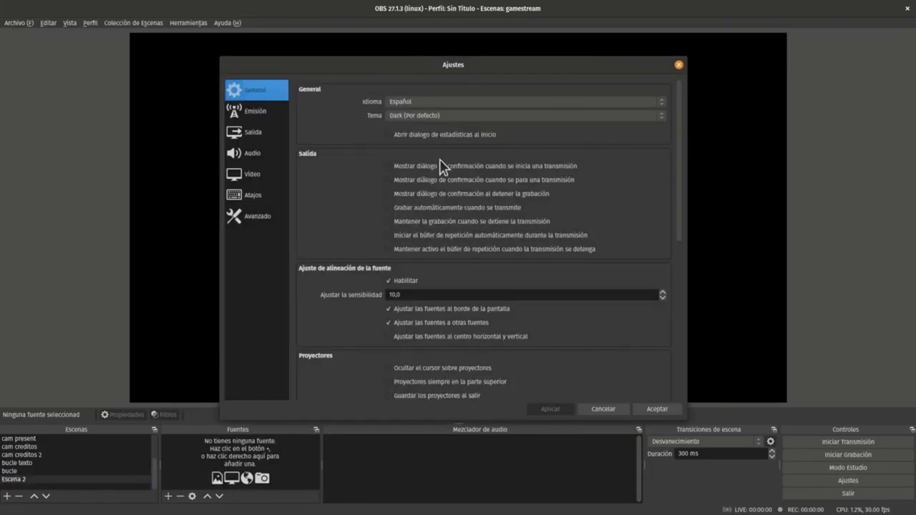
click(263, 112)
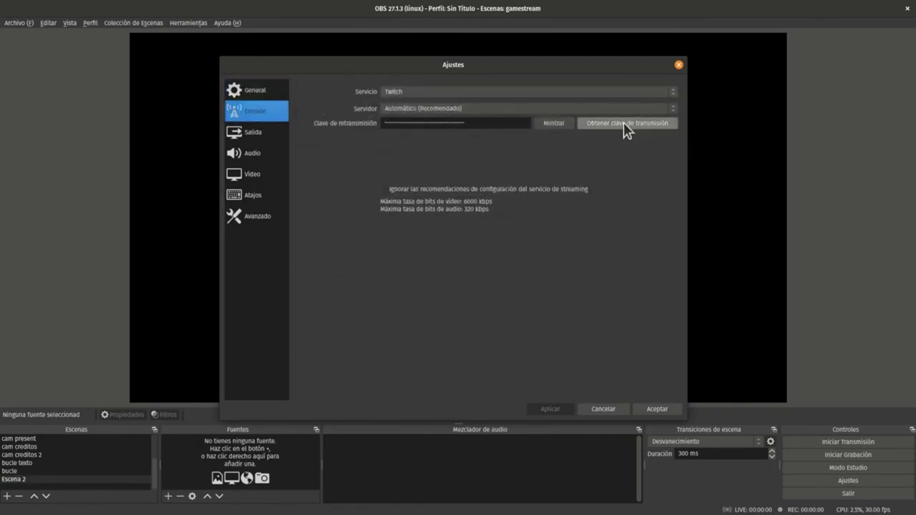
click(509, 92)
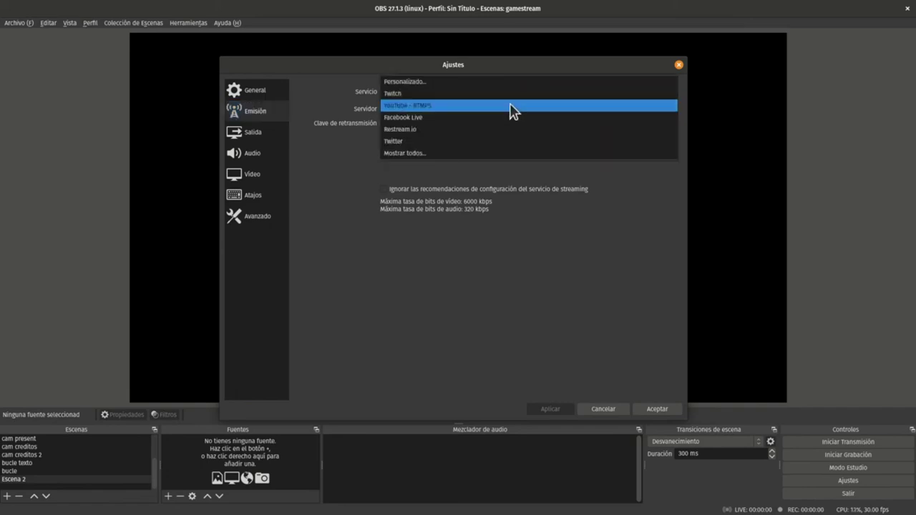
click(511, 108)
click(515, 96)
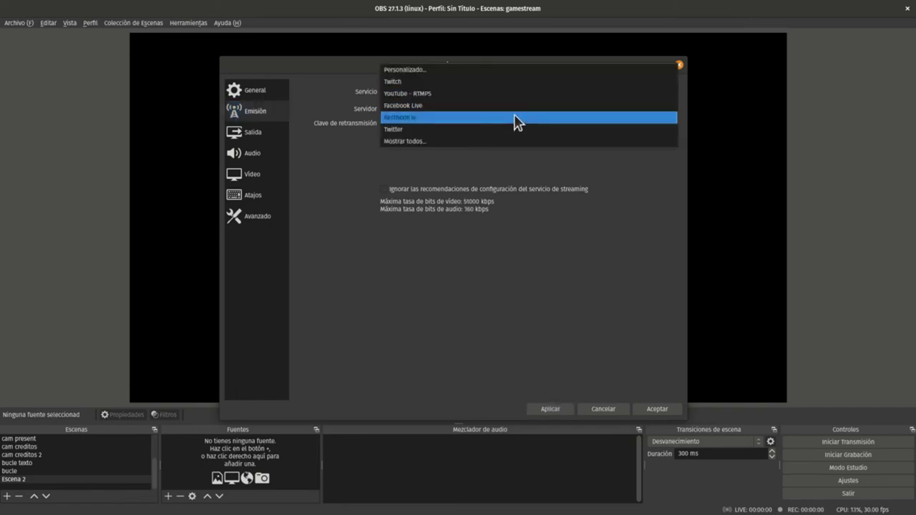
click(516, 119)
click(514, 96)
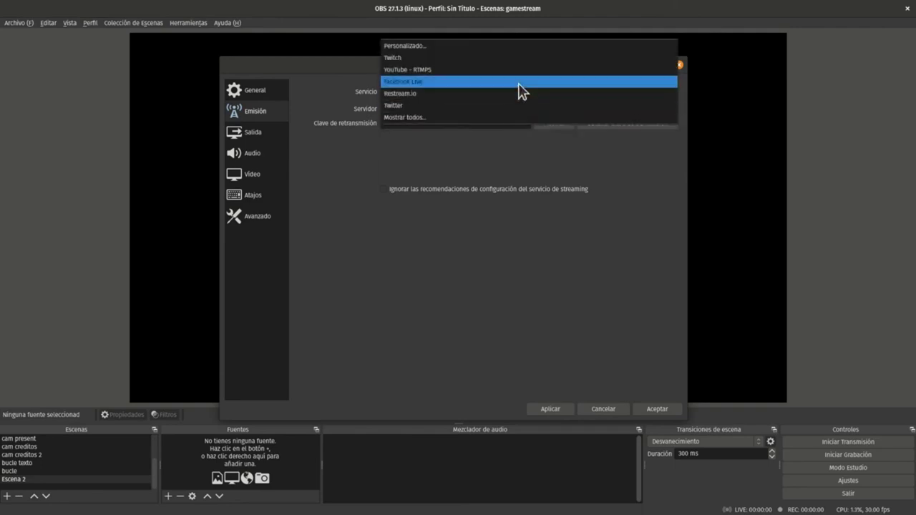
click(520, 85)
click(521, 95)
click(521, 74)
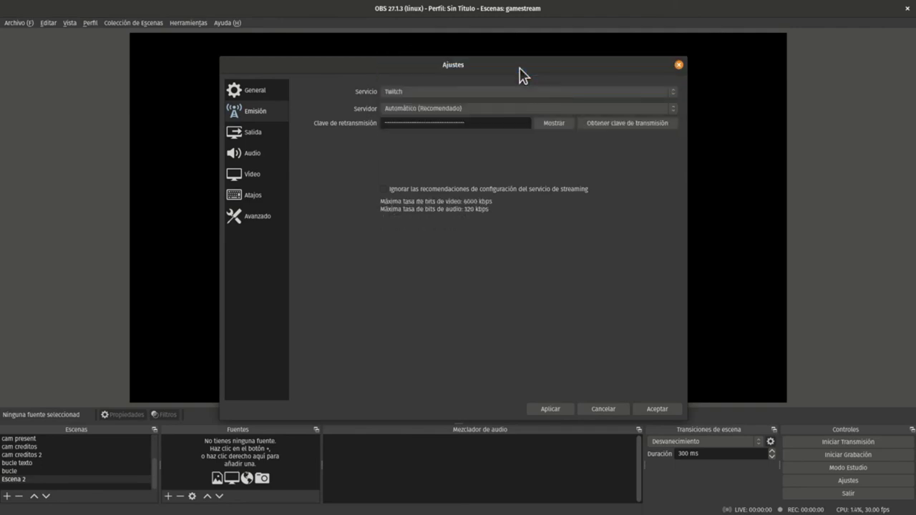
click(603, 409)
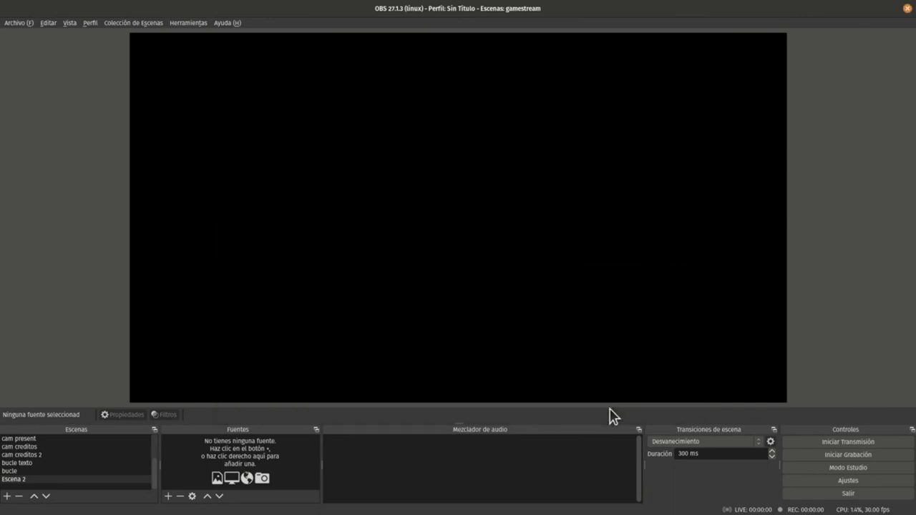